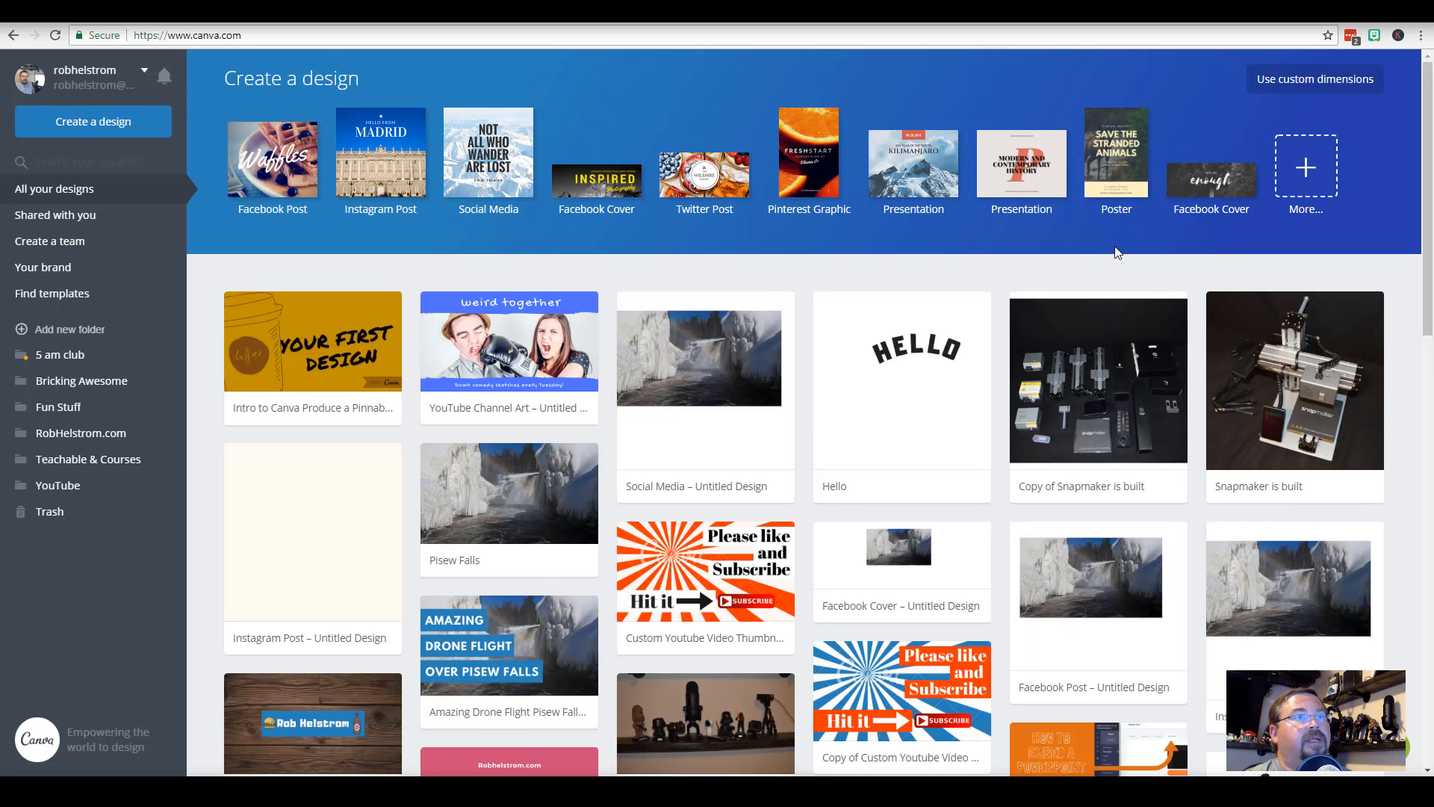
Create a new blank design with custom dimensions of 1920 × 1080 px
click(1308, 169)
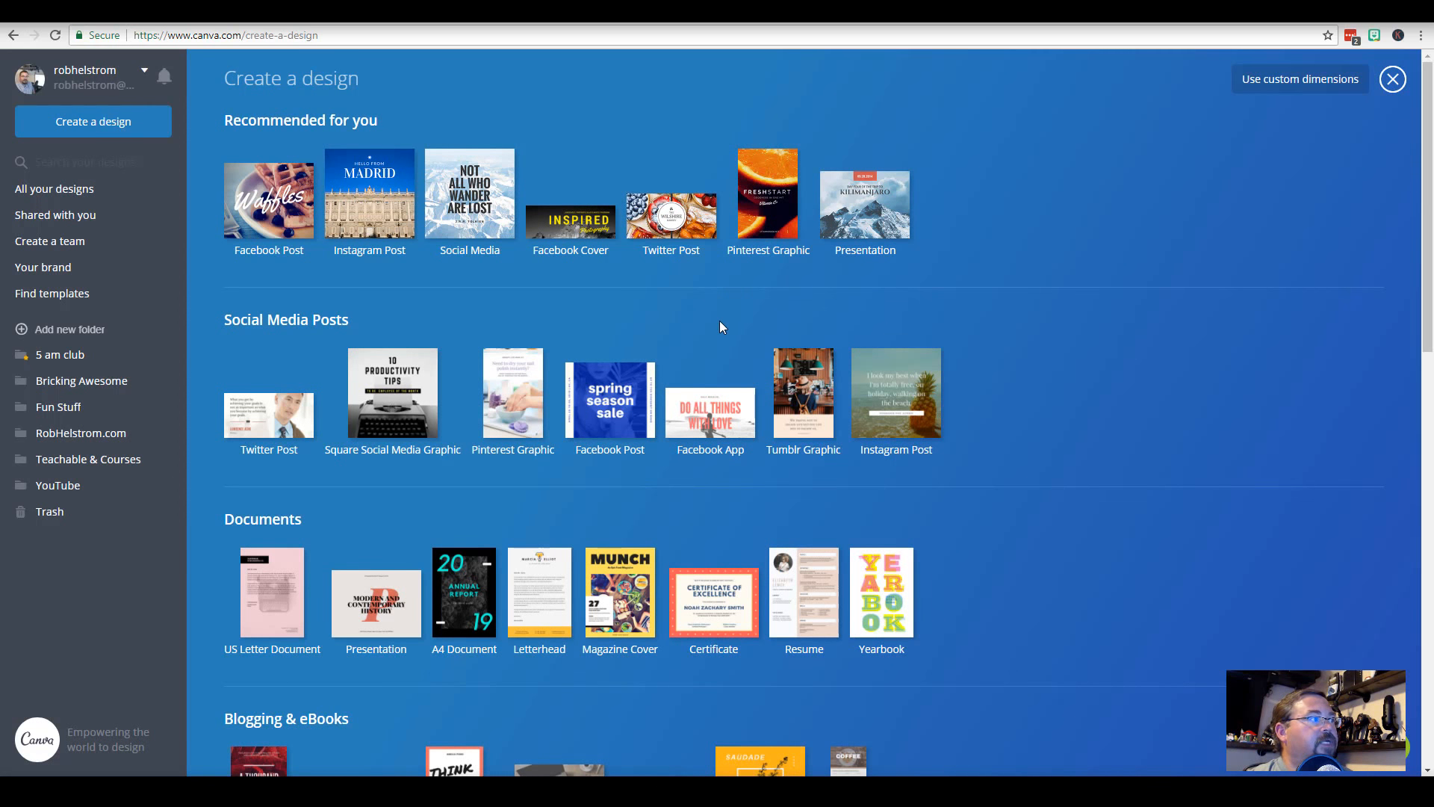
scroll(721, 322, down, 3)
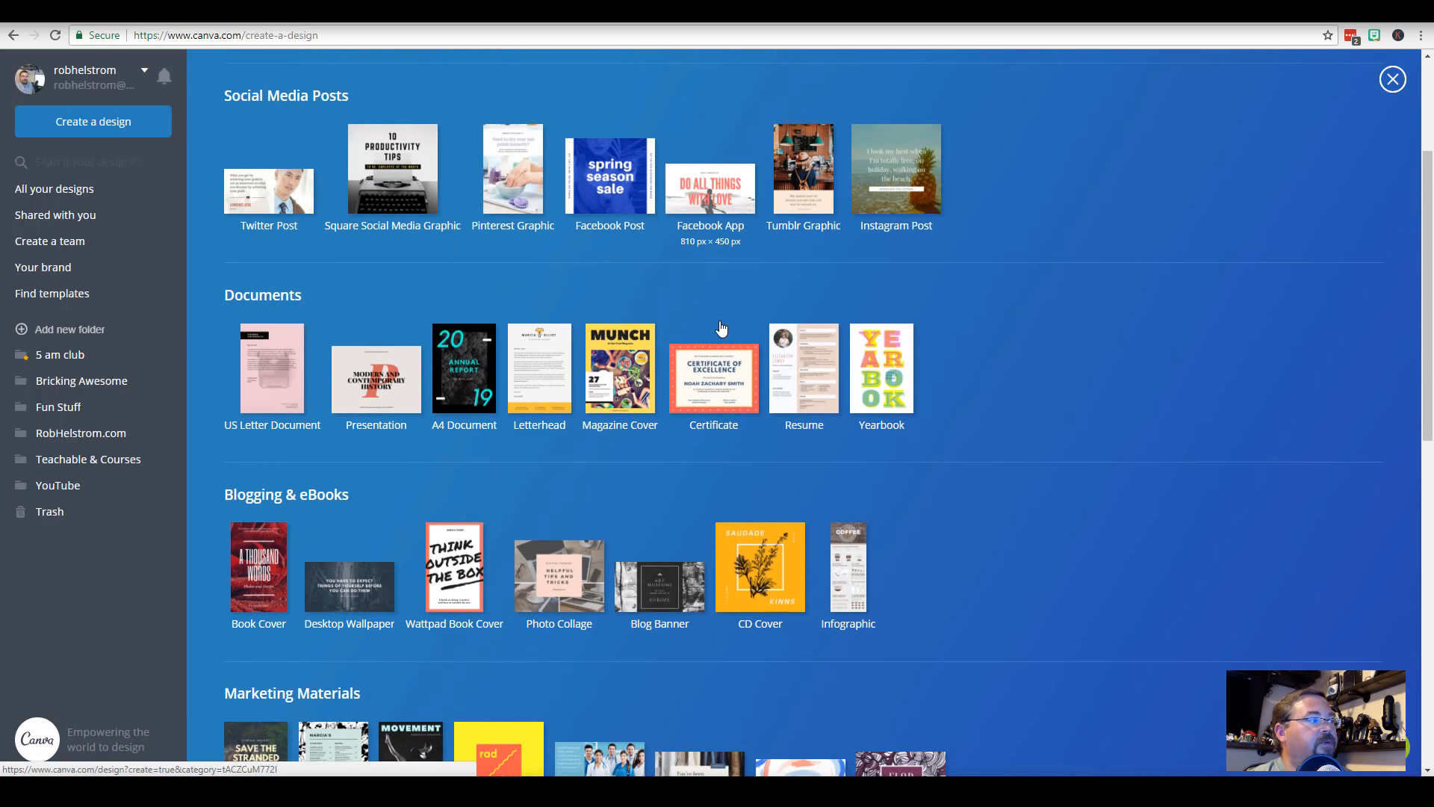
scroll(721, 328, down, 3)
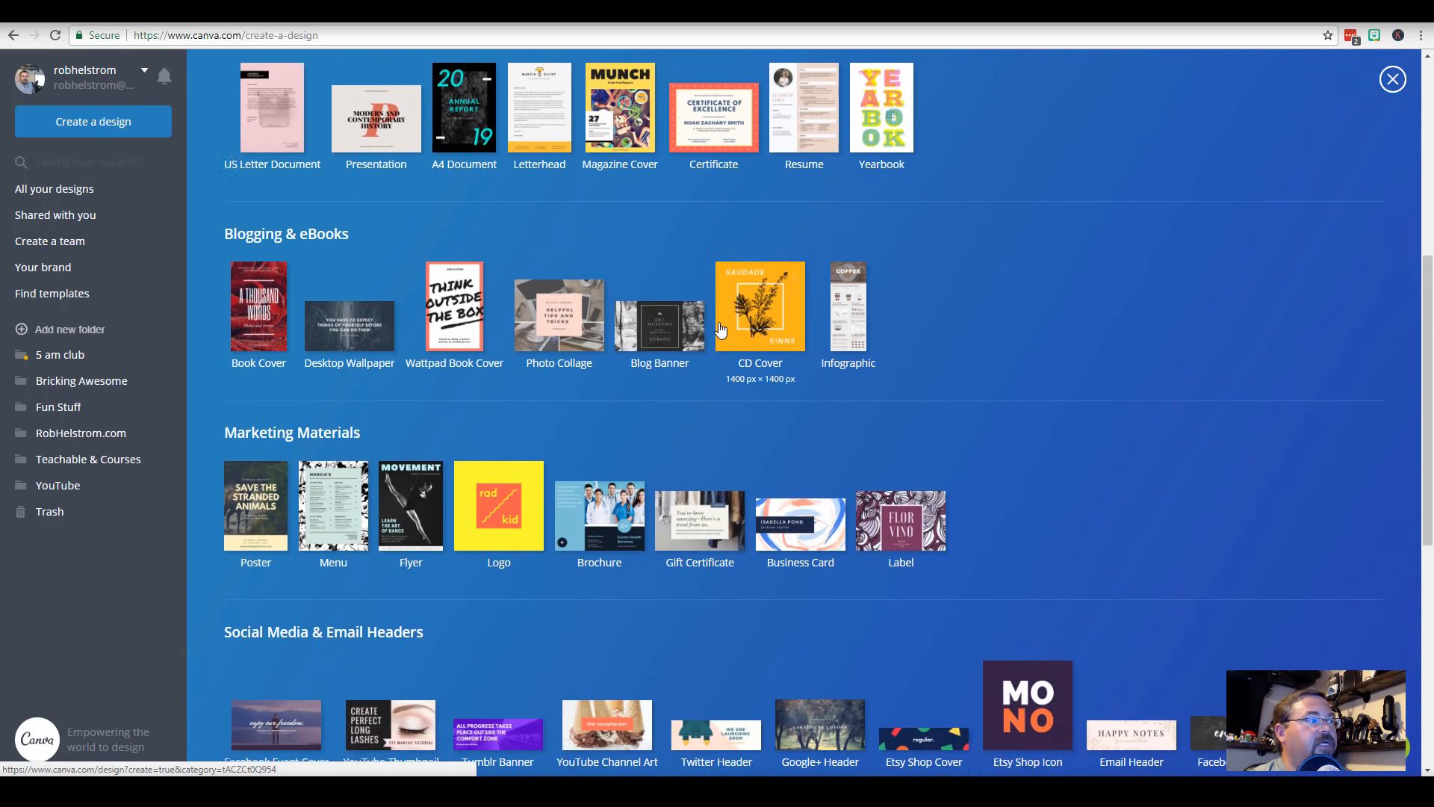
scroll(720, 325, down, 3)
scroll(719, 322, down, 2)
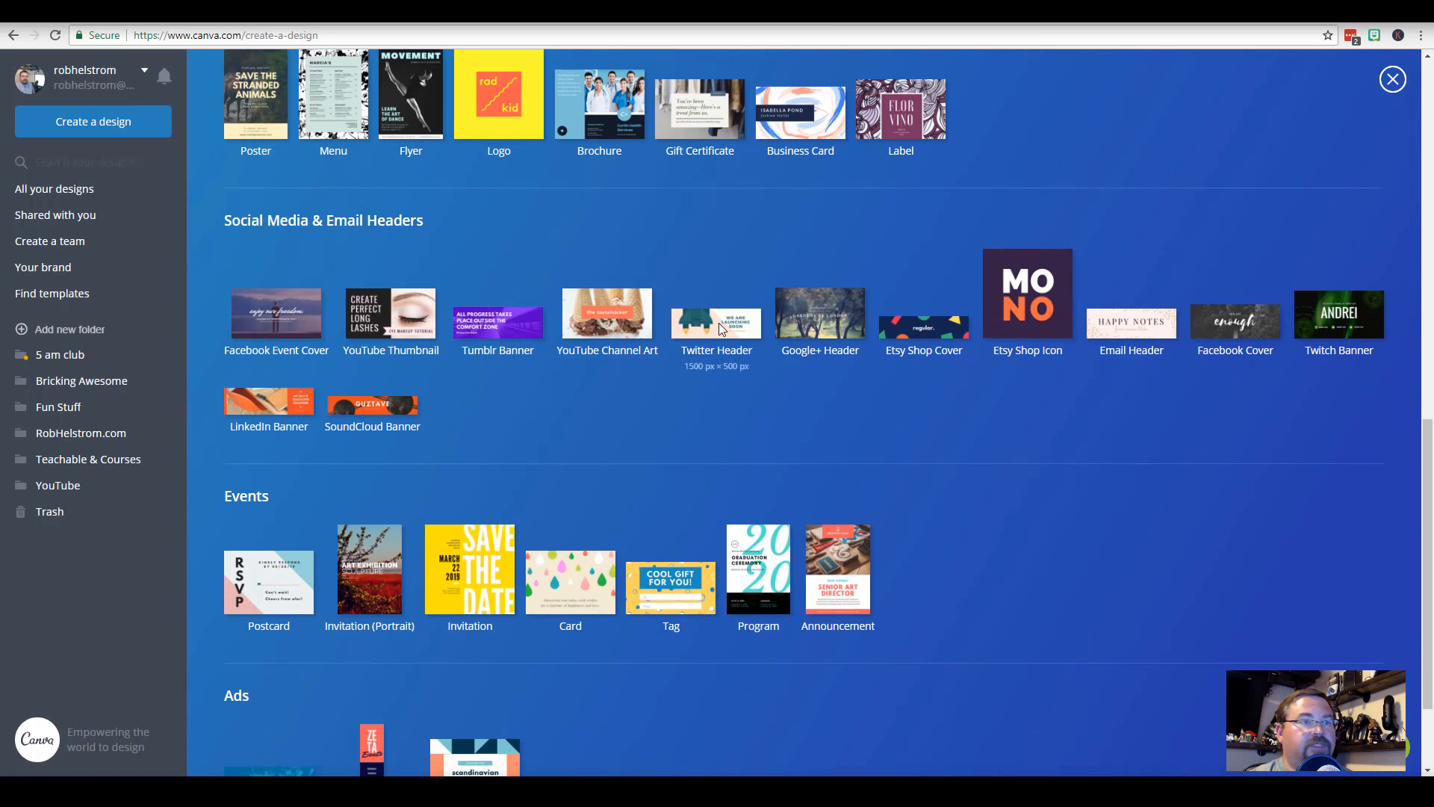
scroll(894, 441, up, 8)
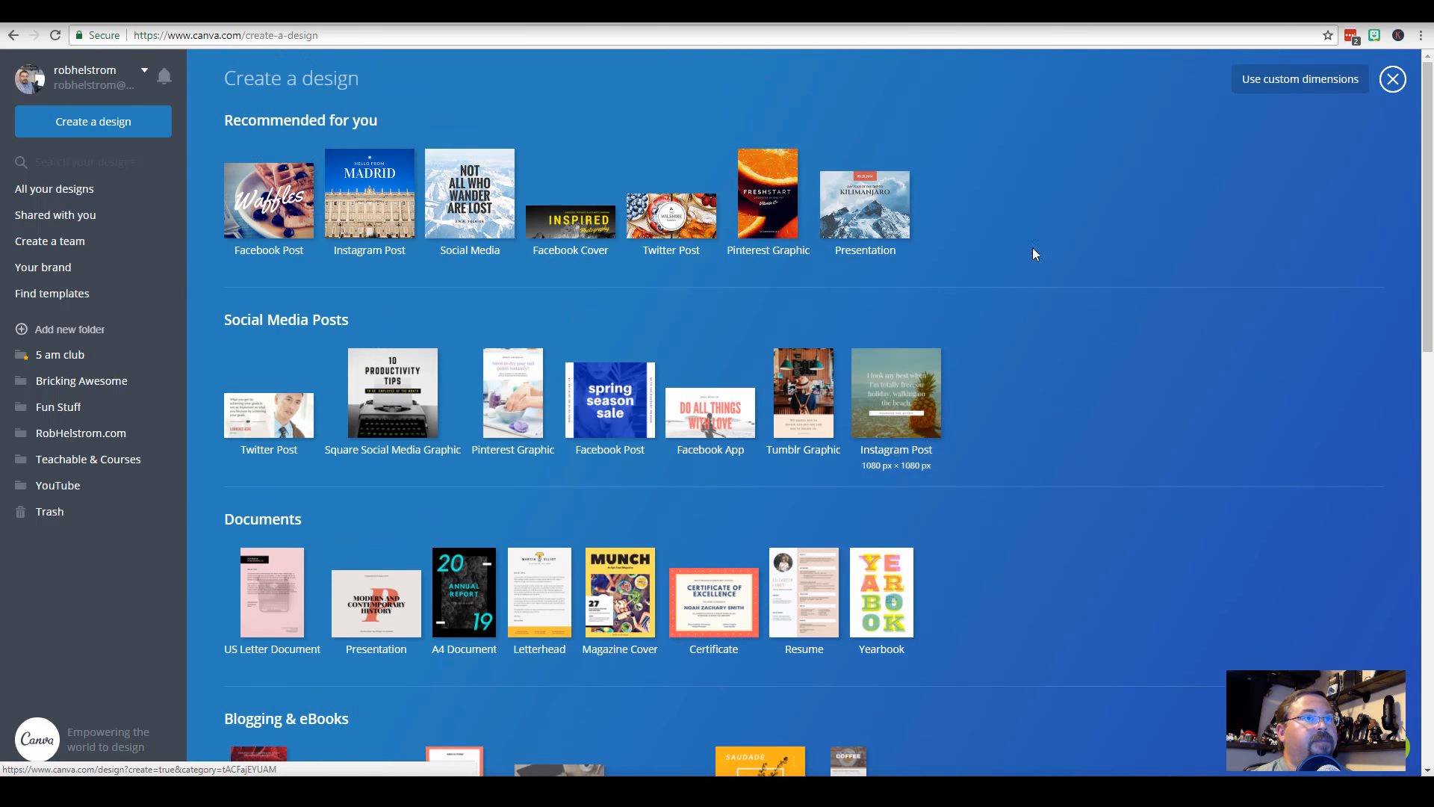
click(1291, 82)
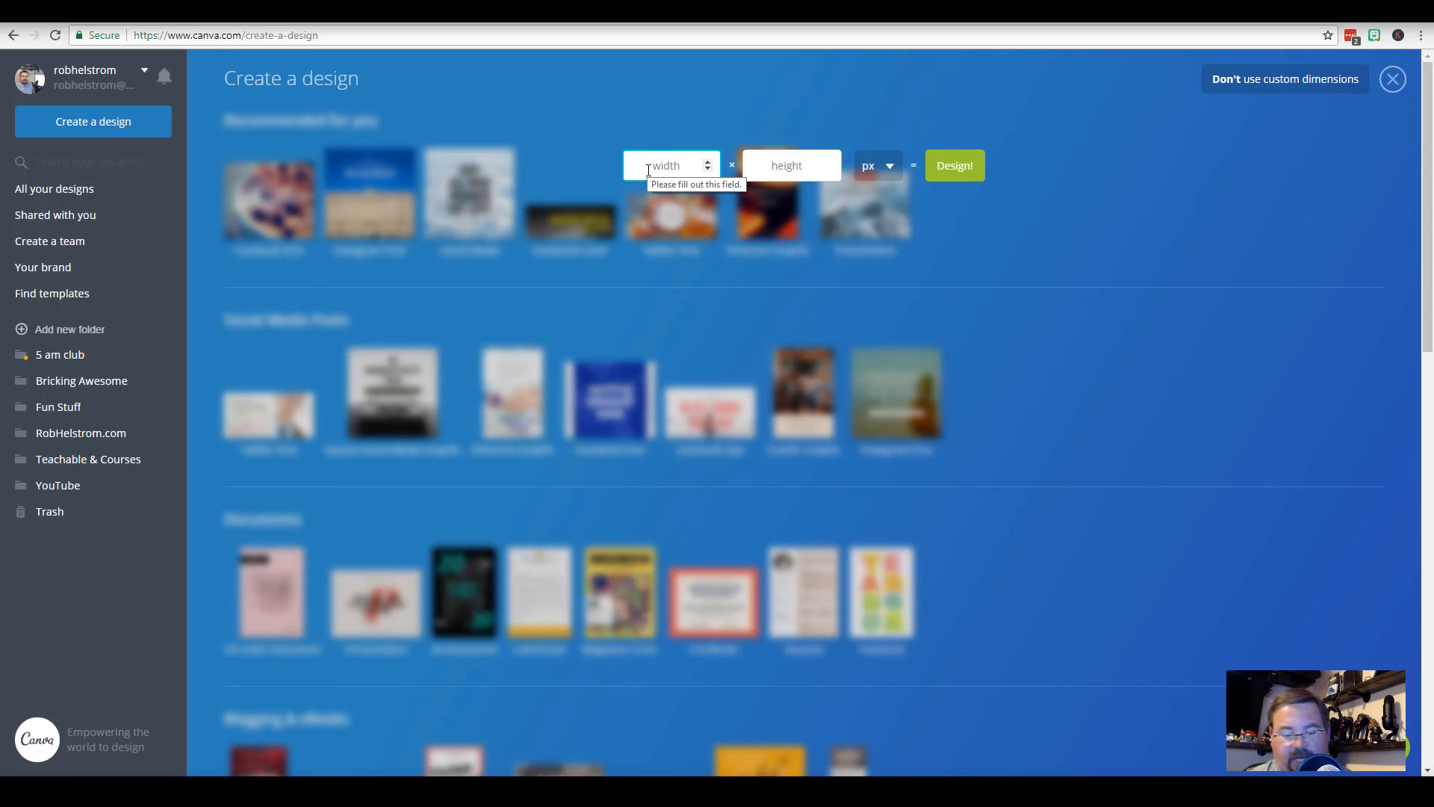
text(19)
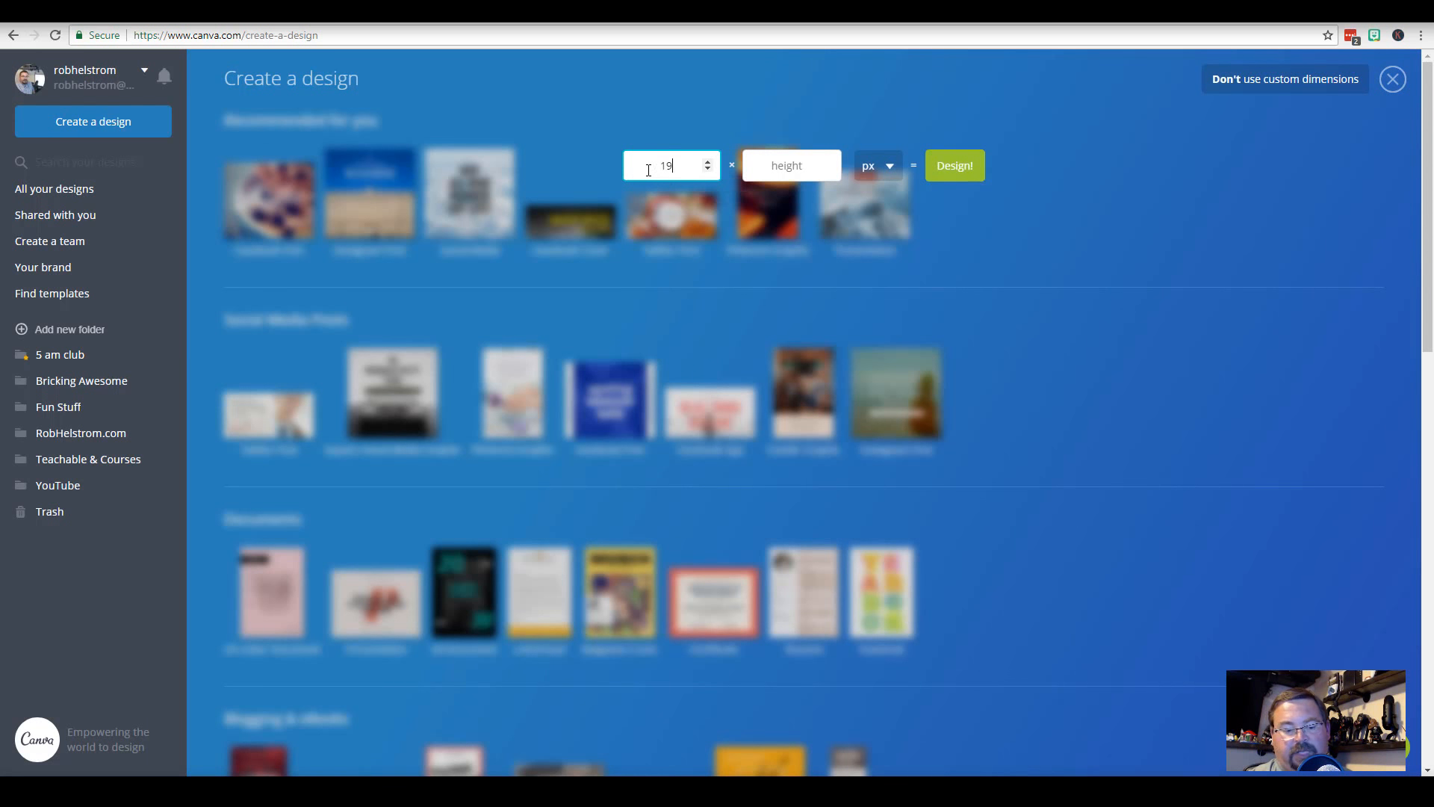
text(20)
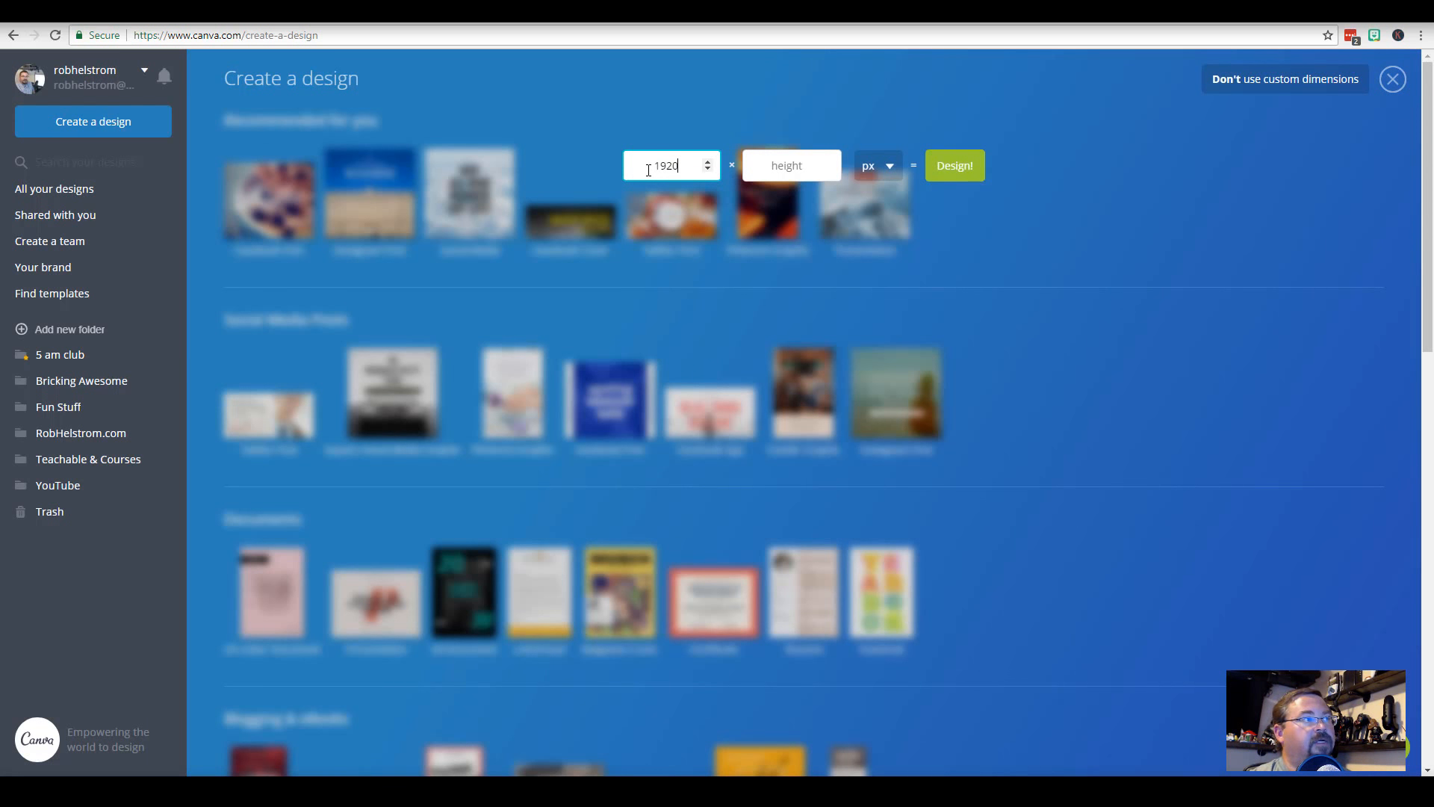
click(794, 159)
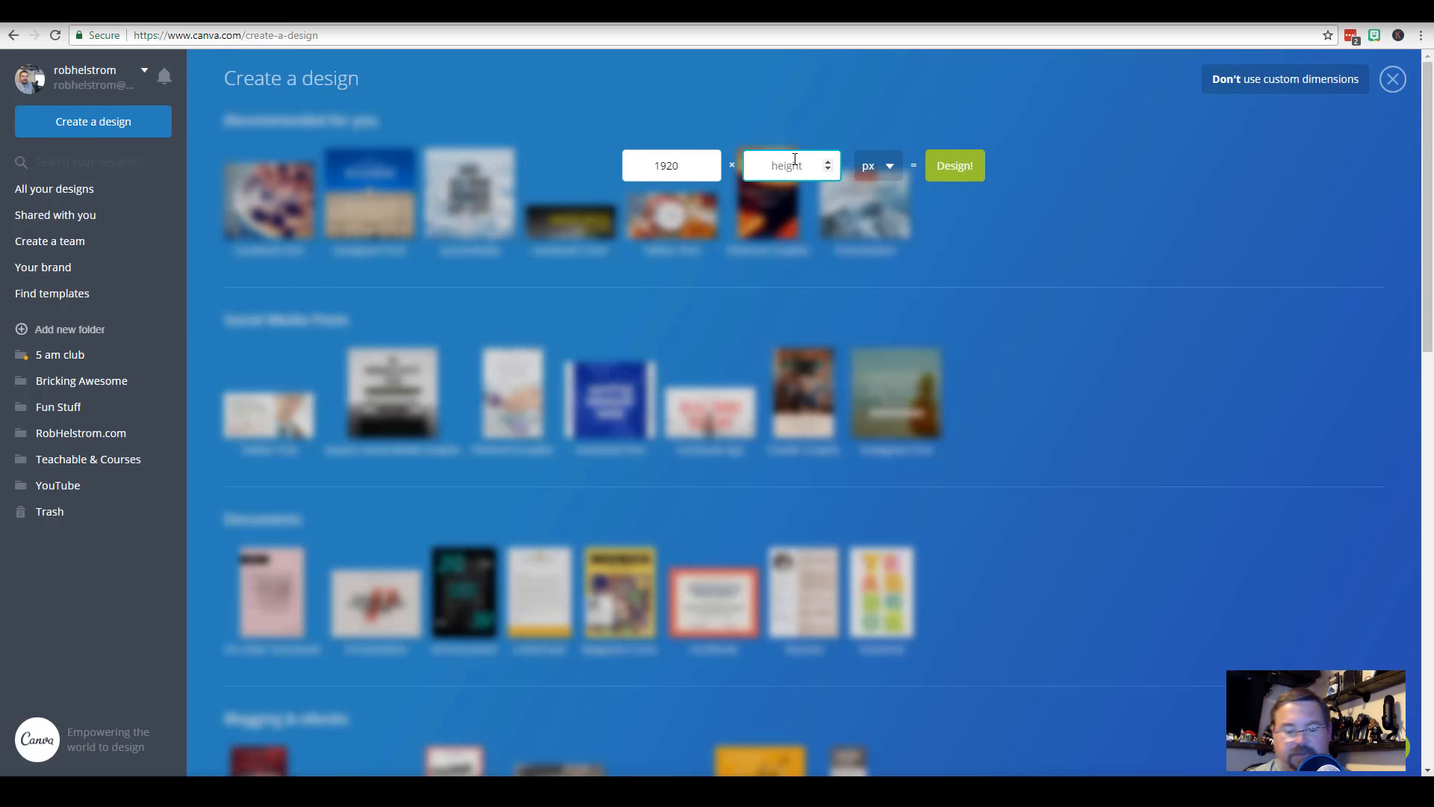
text(1080)
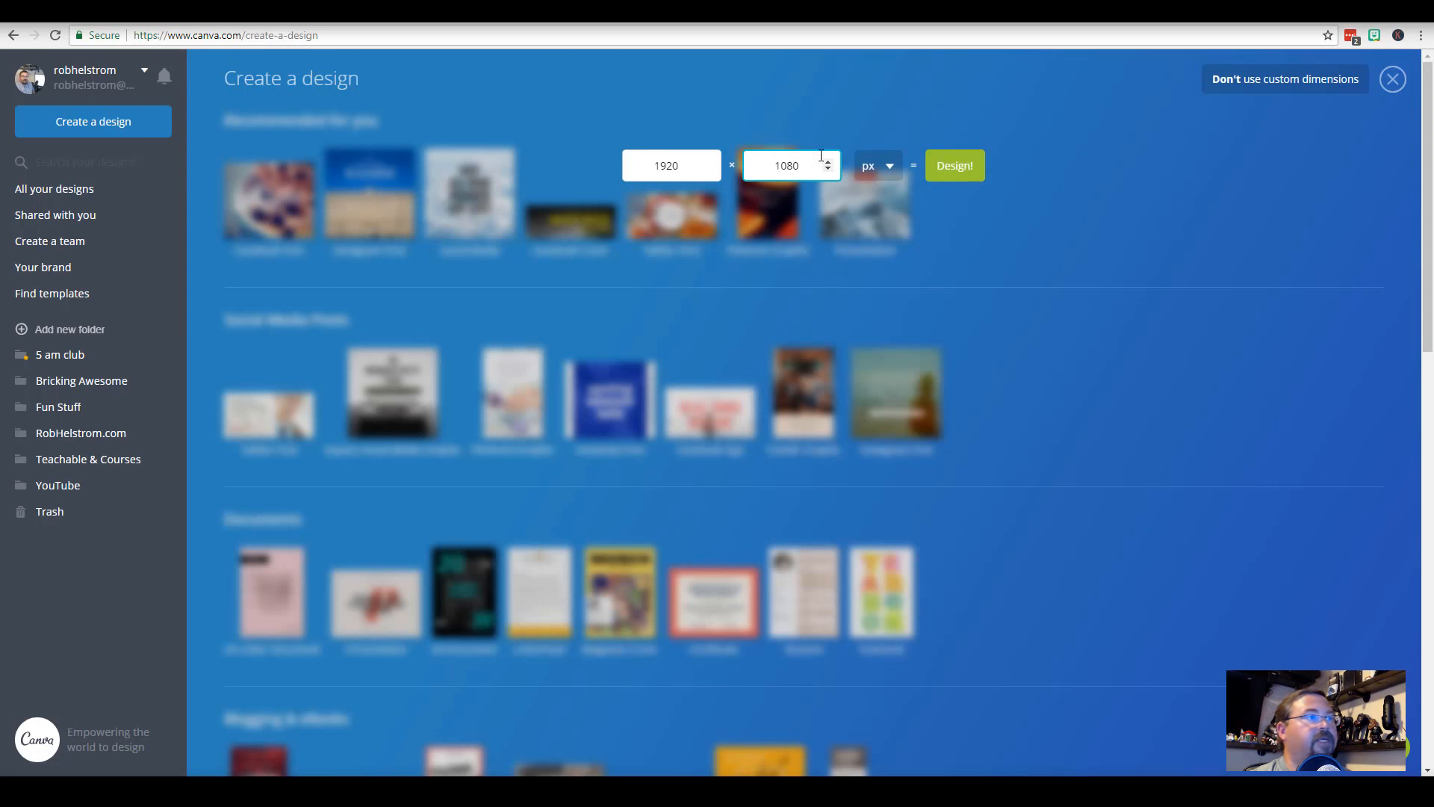
click(962, 171)
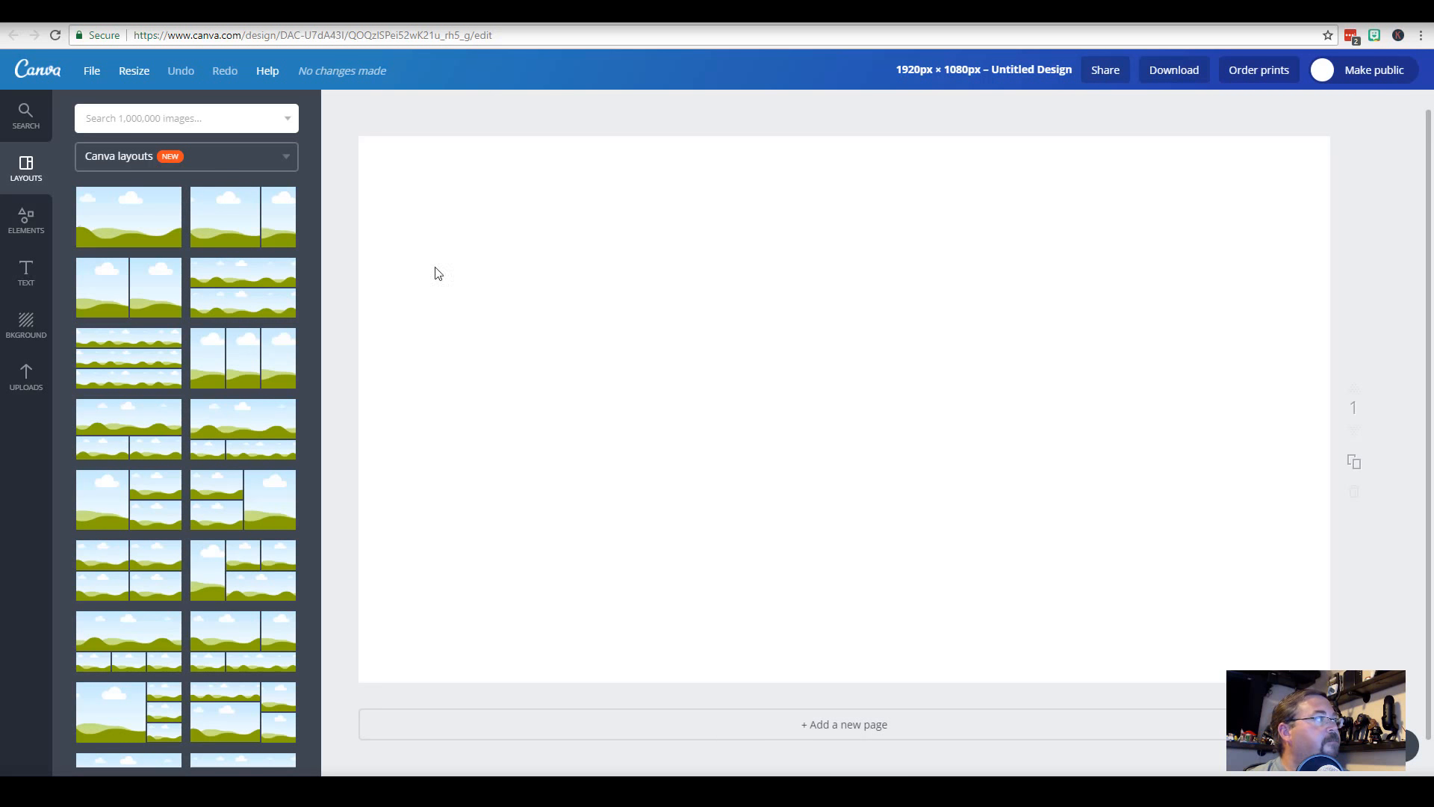
Upload the kitchen photo with the tray of cookies and add it to the blank page
click(26, 377)
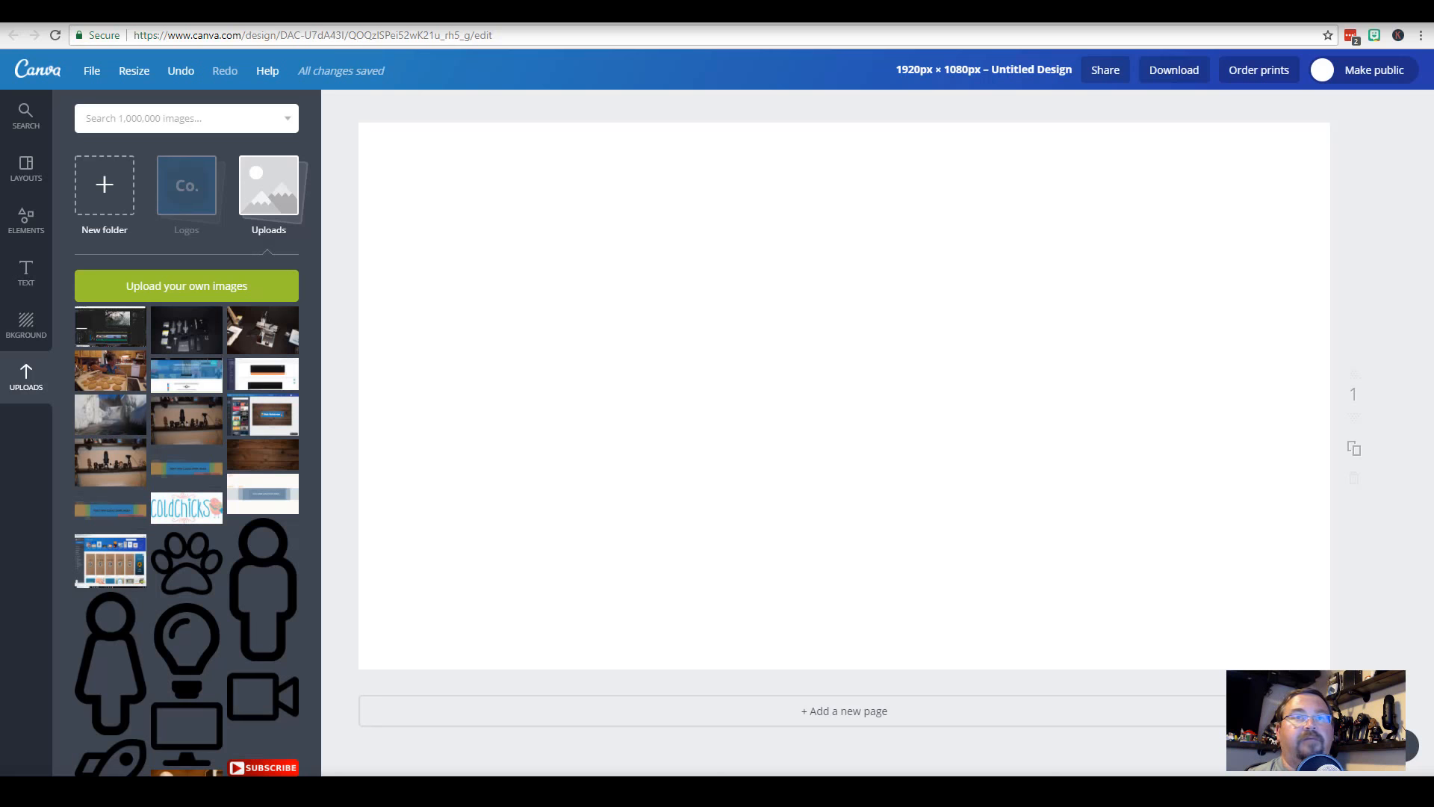
drag(838, 334, 183, 440)
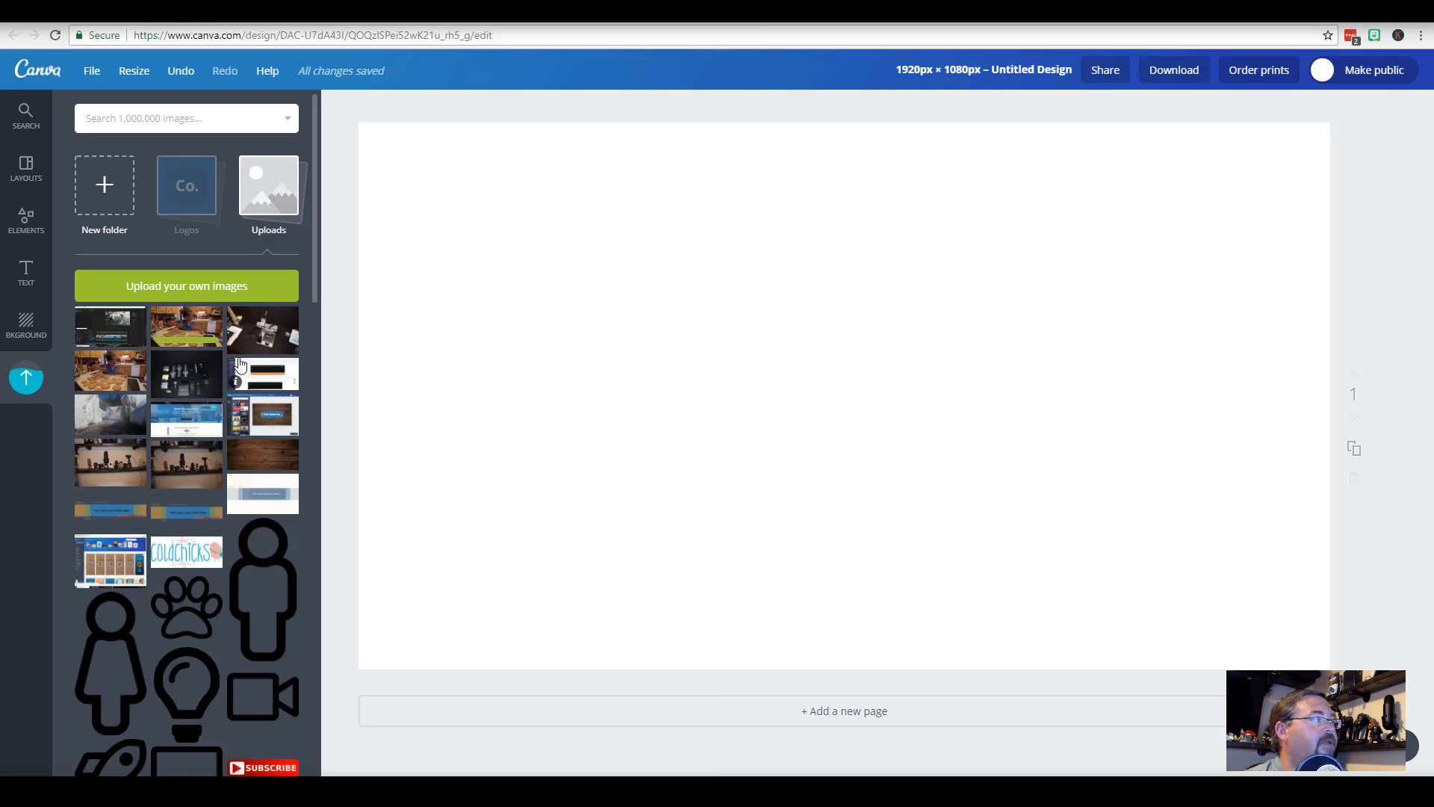
click(195, 323)
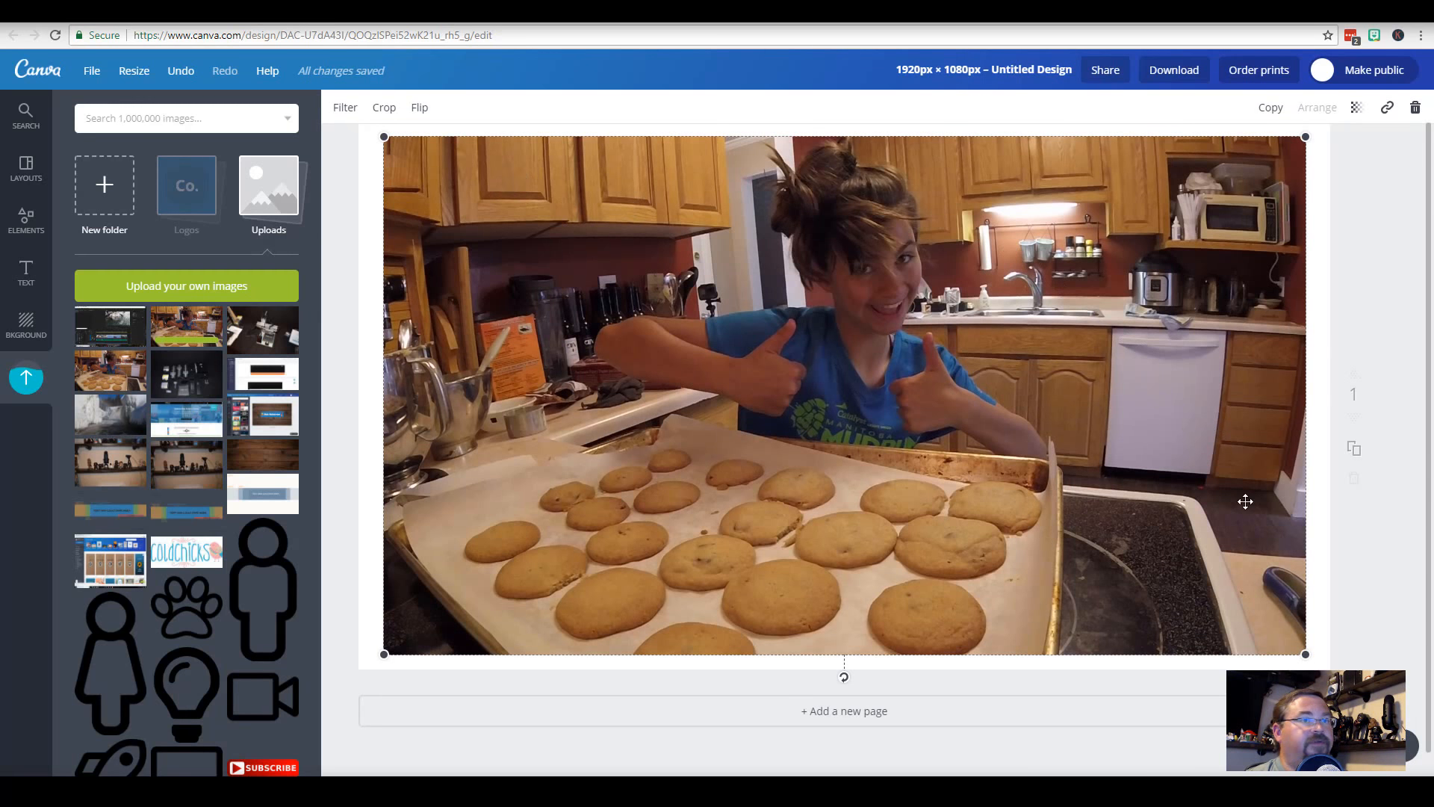
Enlarge the cookie photo beyond the page edges and reposition it so the girl sits in the right half and no white border remains
key(ctrl+minus)
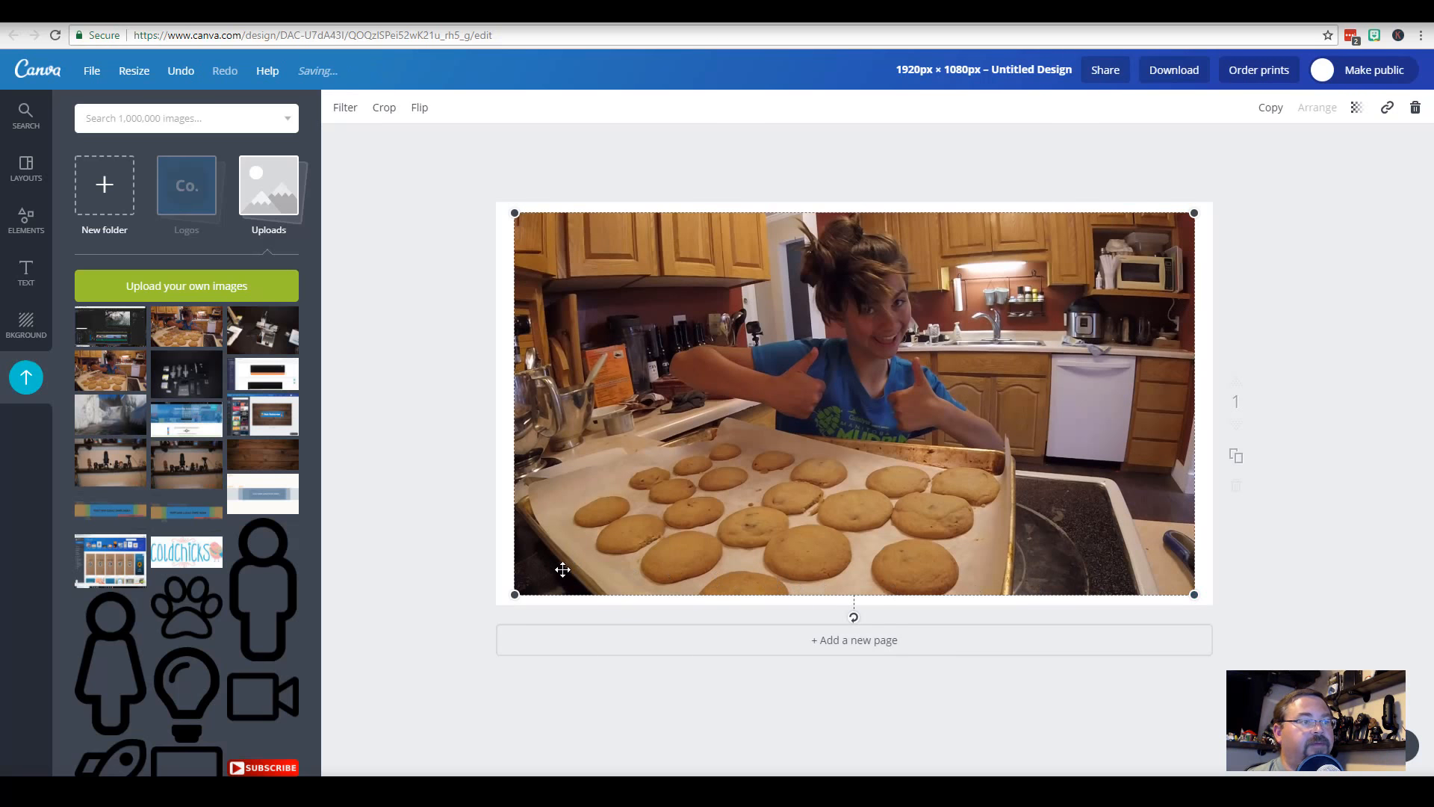
drag(516, 217, 418, 163)
drag(975, 323, 1049, 366)
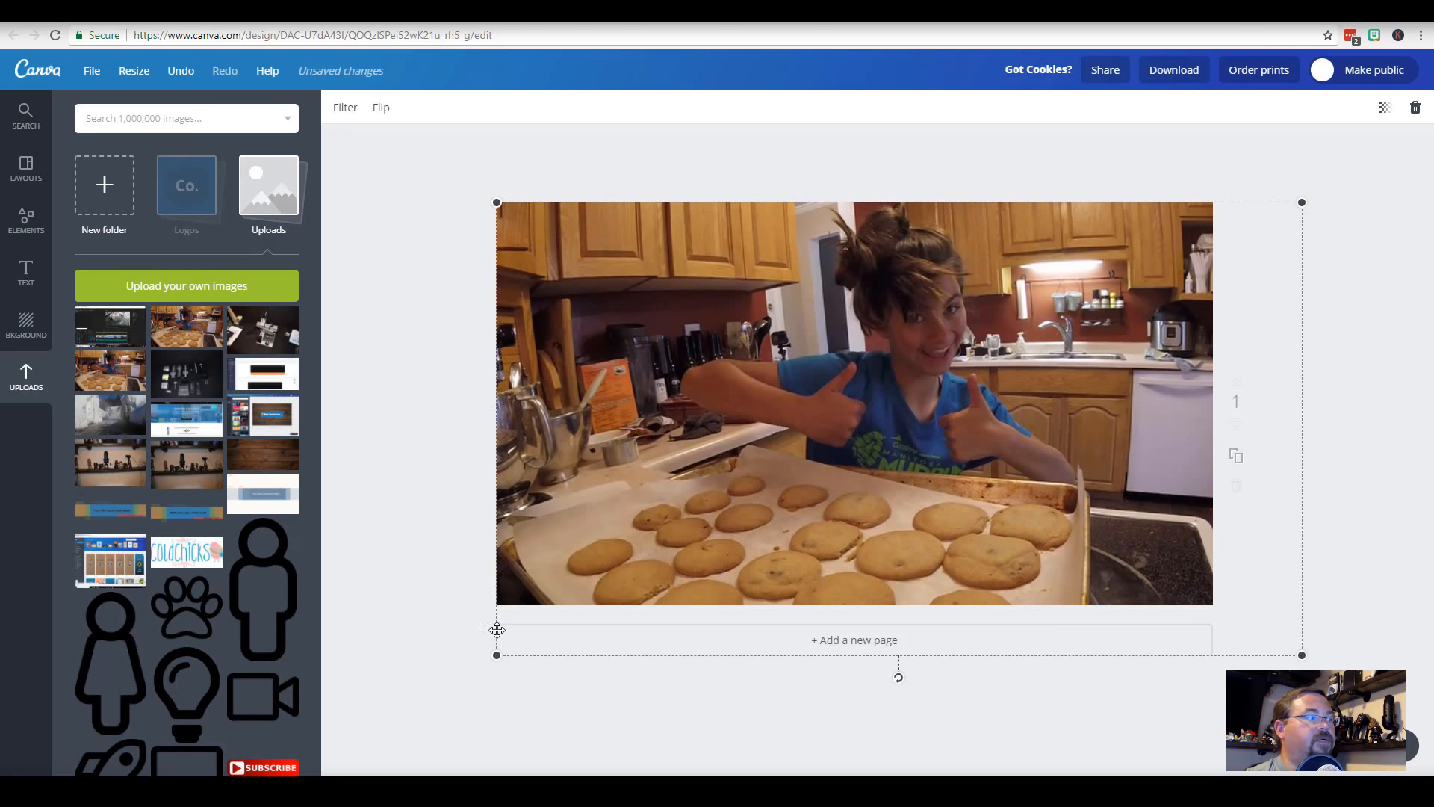
drag(499, 660, 416, 710)
drag(847, 496, 931, 495)
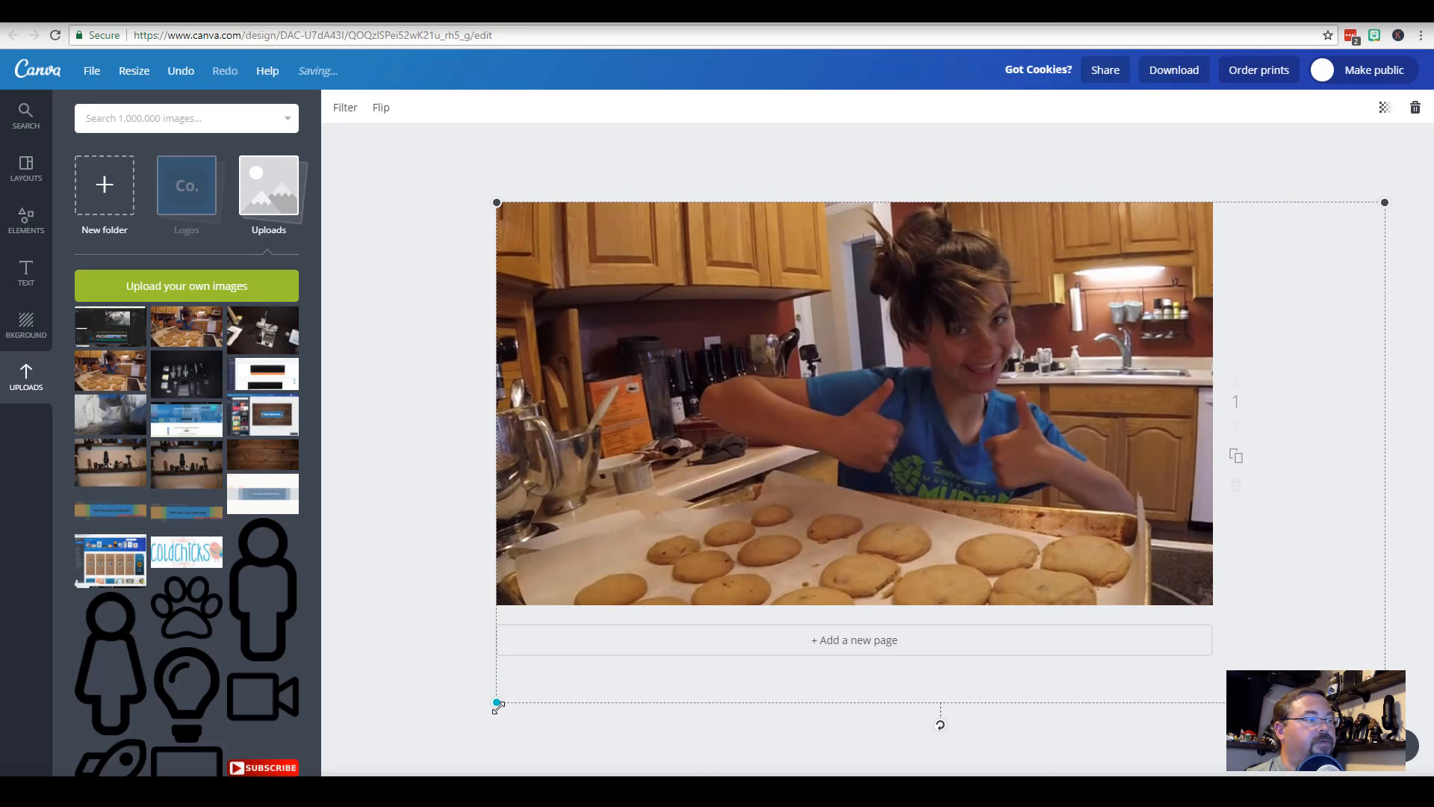
drag(497, 703, 458, 720)
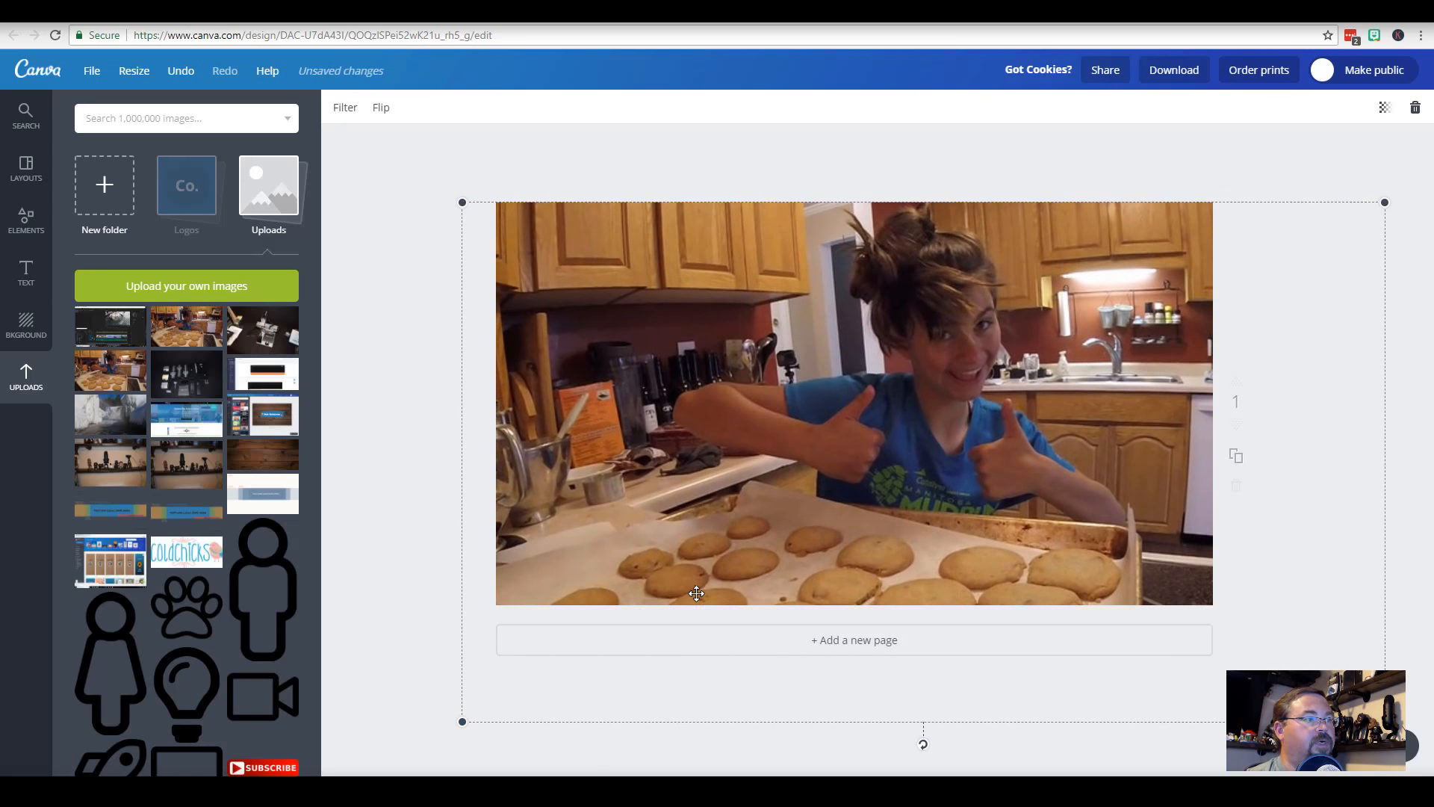
drag(725, 591, 735, 576)
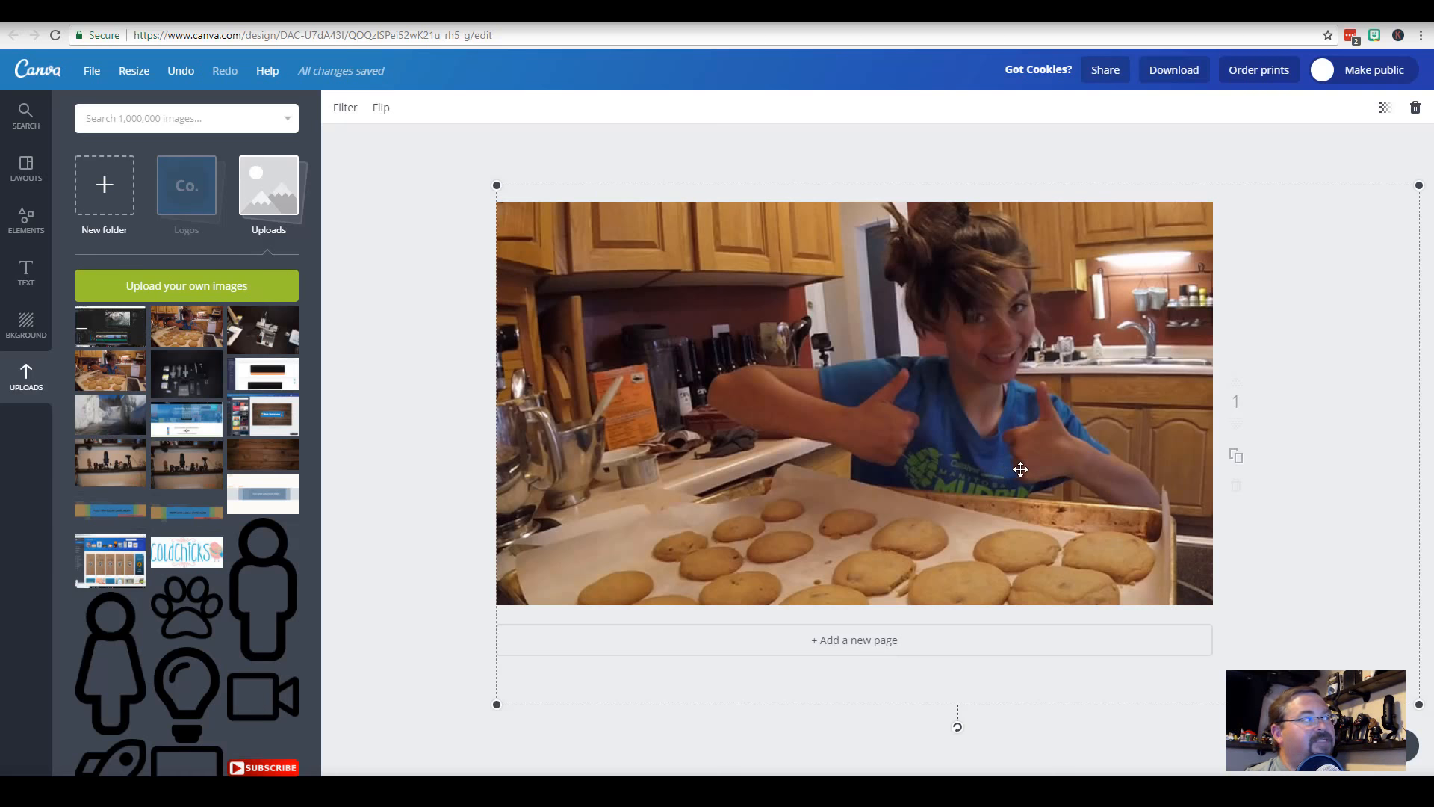
Place a heading on the upper left part of the photo and stretch its text box to the page's left edge
click(27, 277)
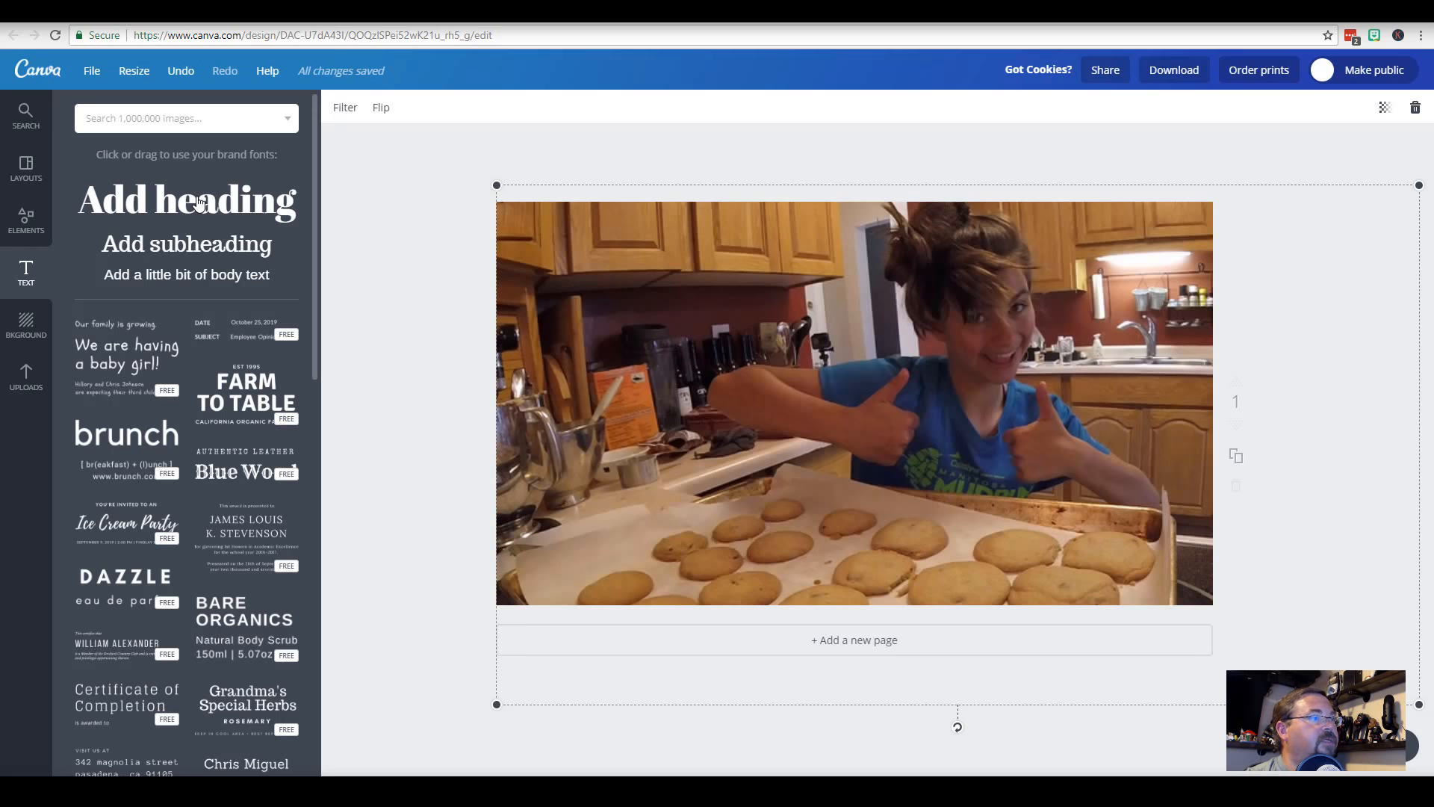
drag(199, 202, 664, 309)
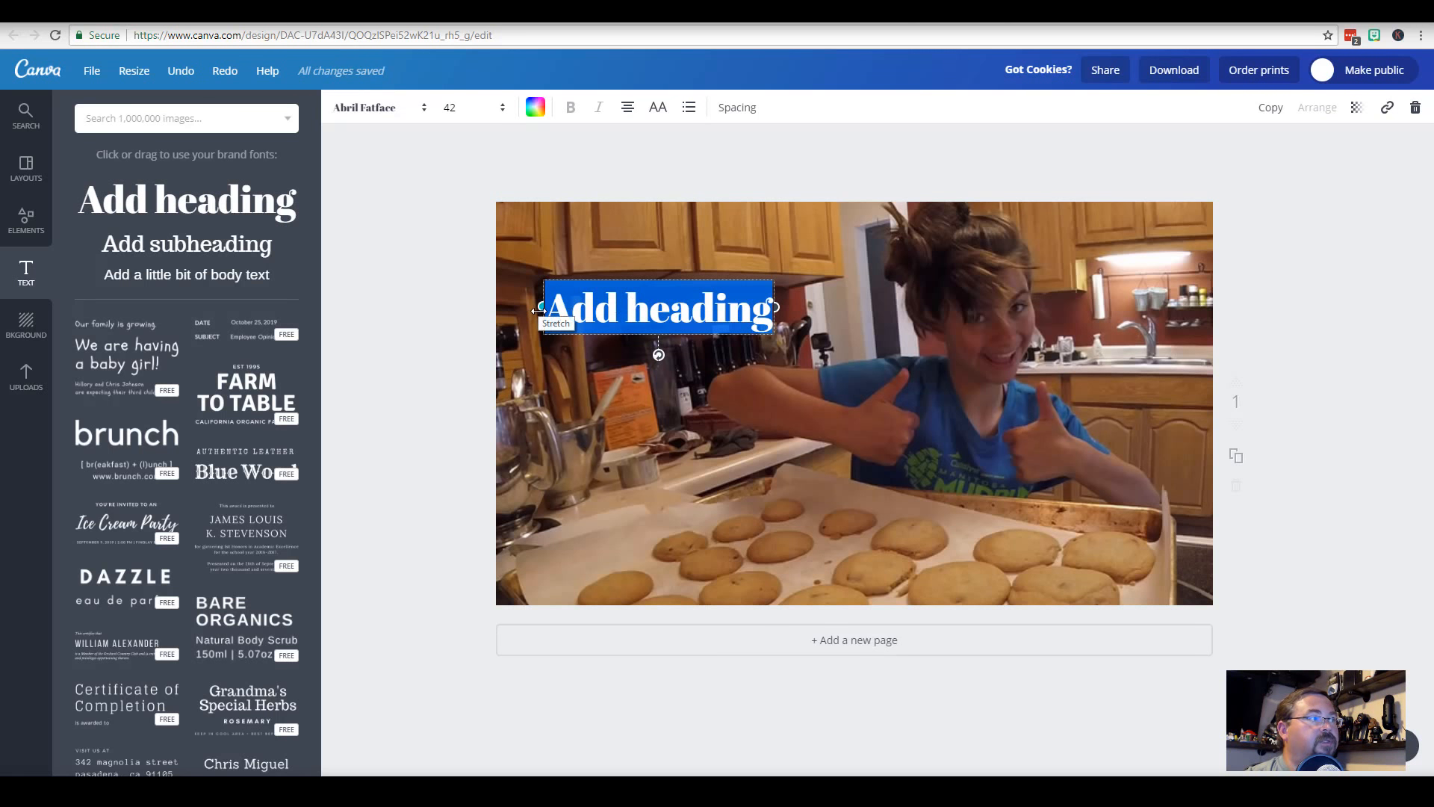
drag(537, 311, 475, 308)
Replace the heading's placeholder text with "We Made Cookies Today"
click(643, 304)
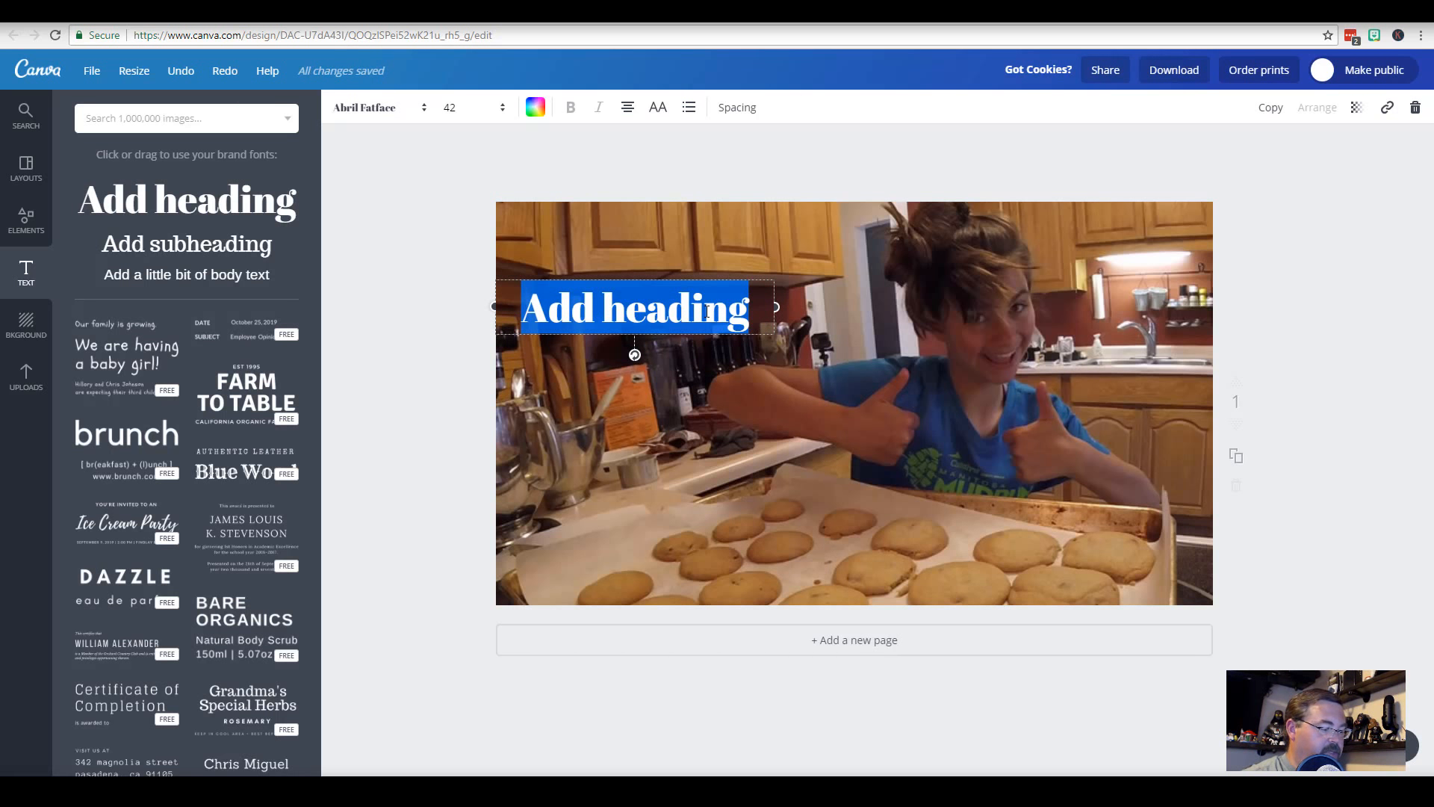
text(W)
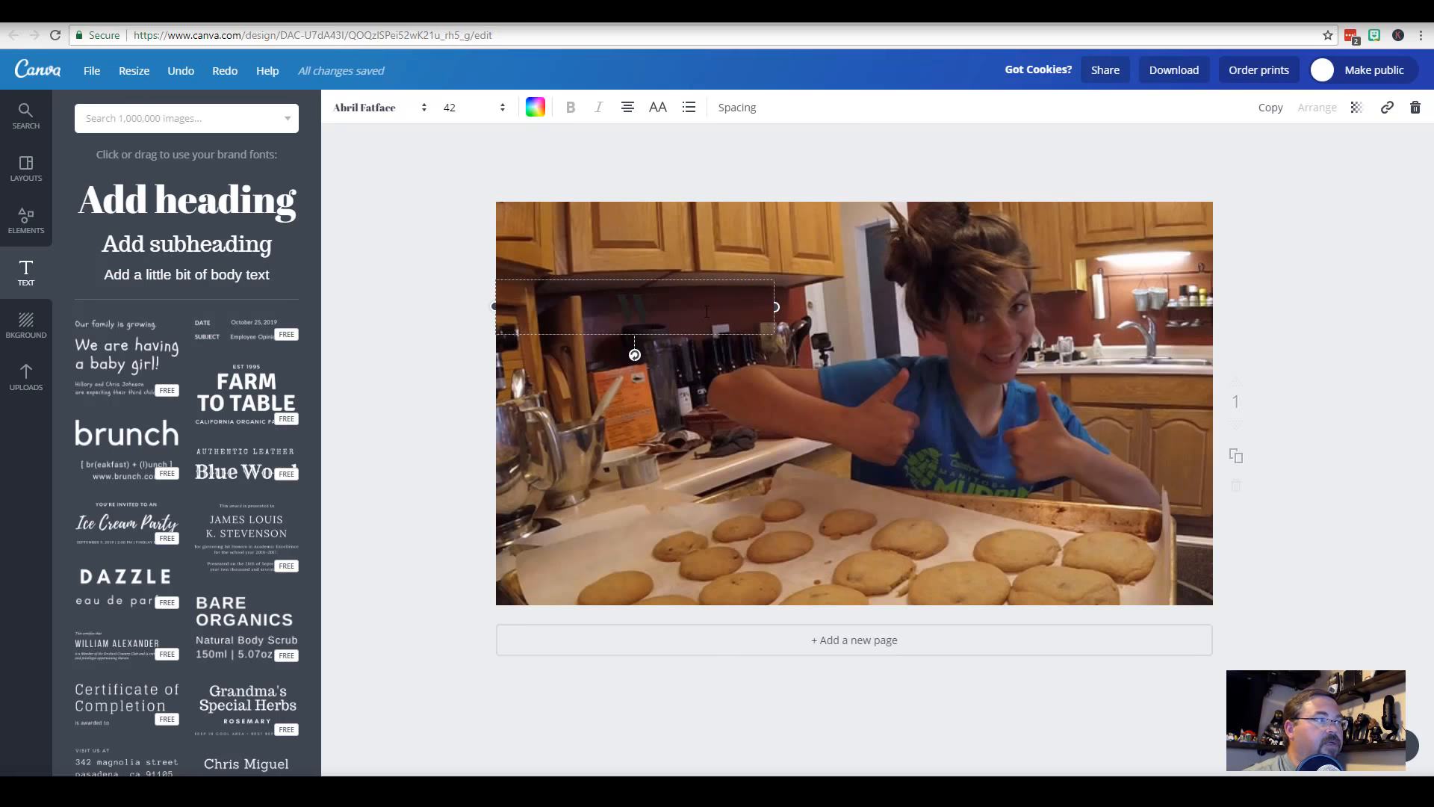
text(e Made Cook)
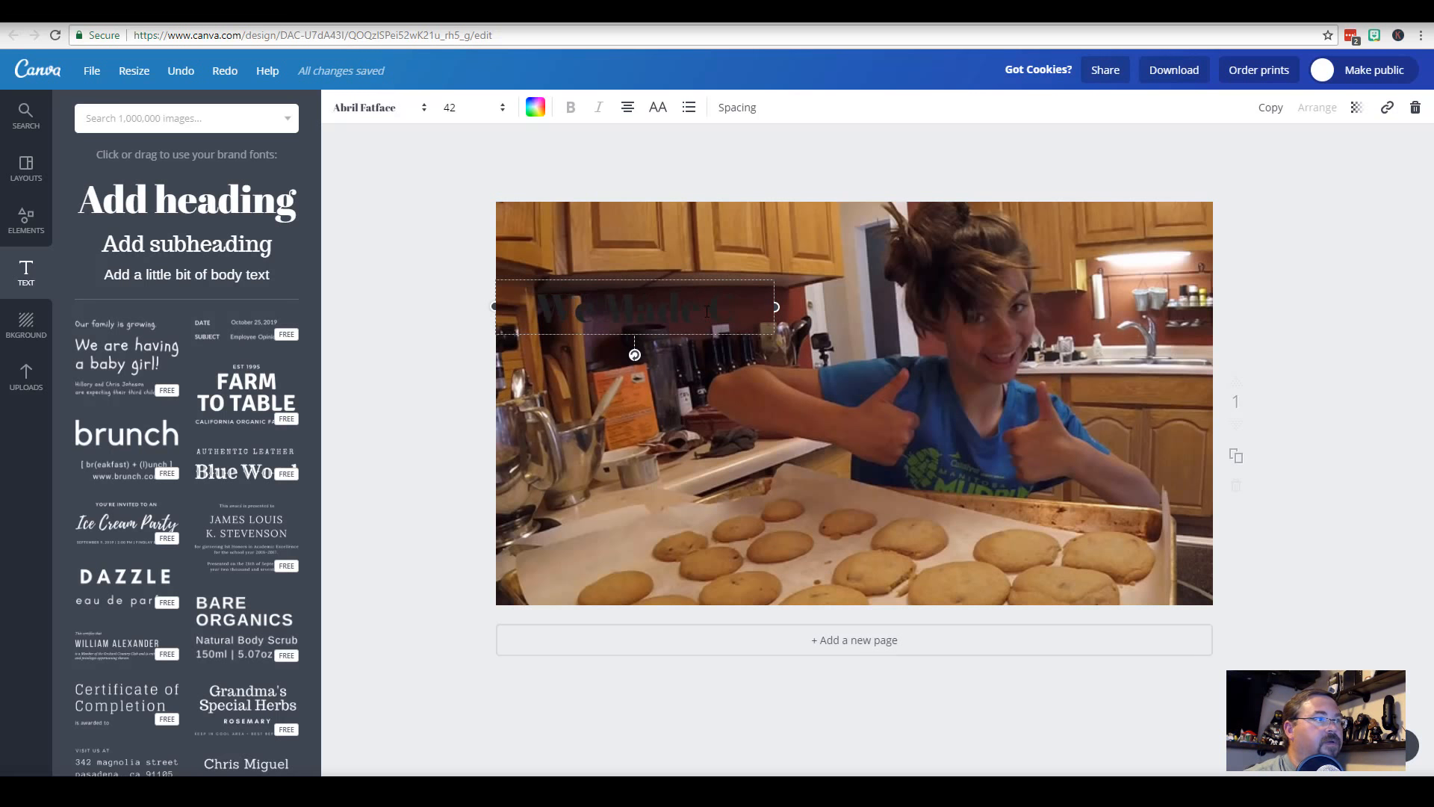
text(ies)
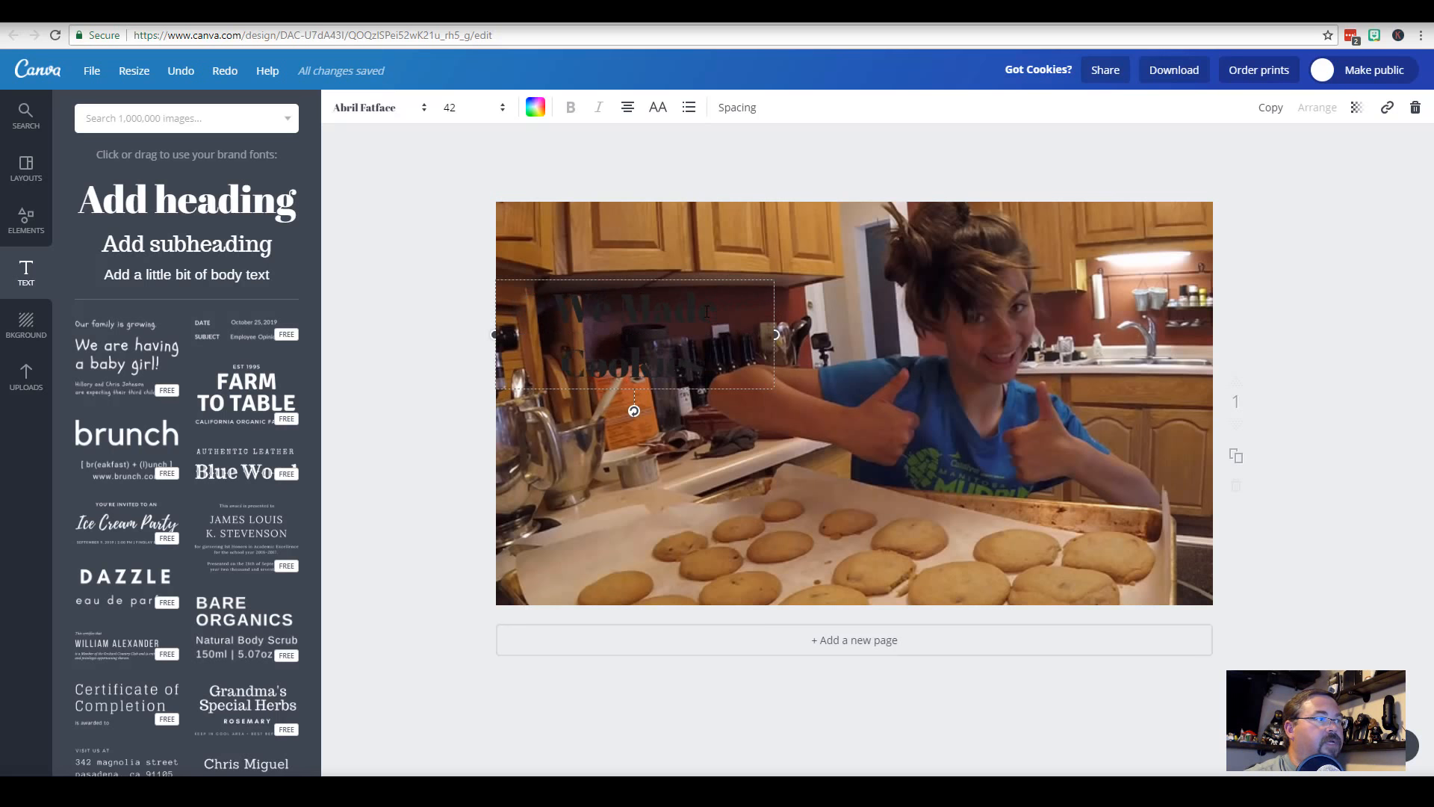
text( Toda)
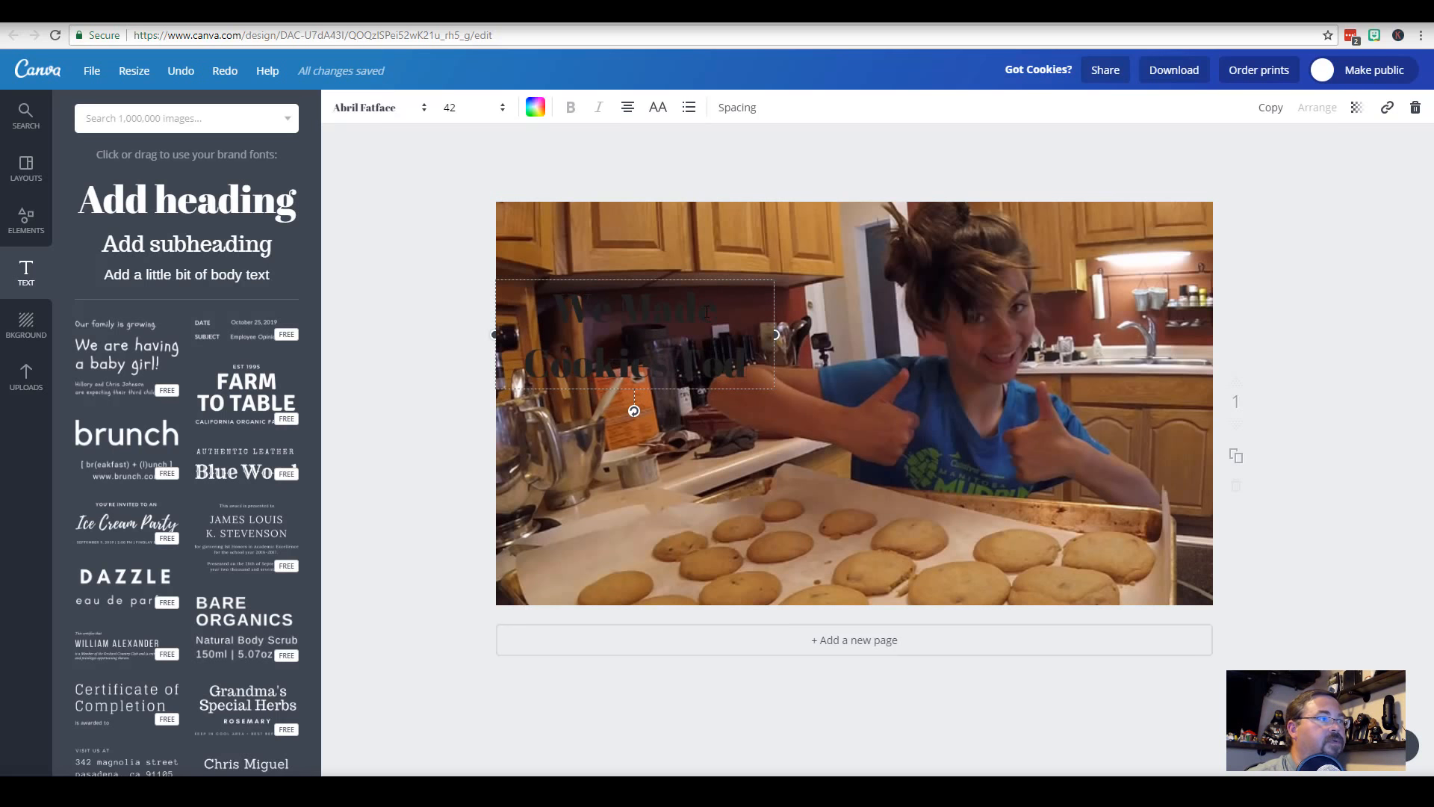
text(y)
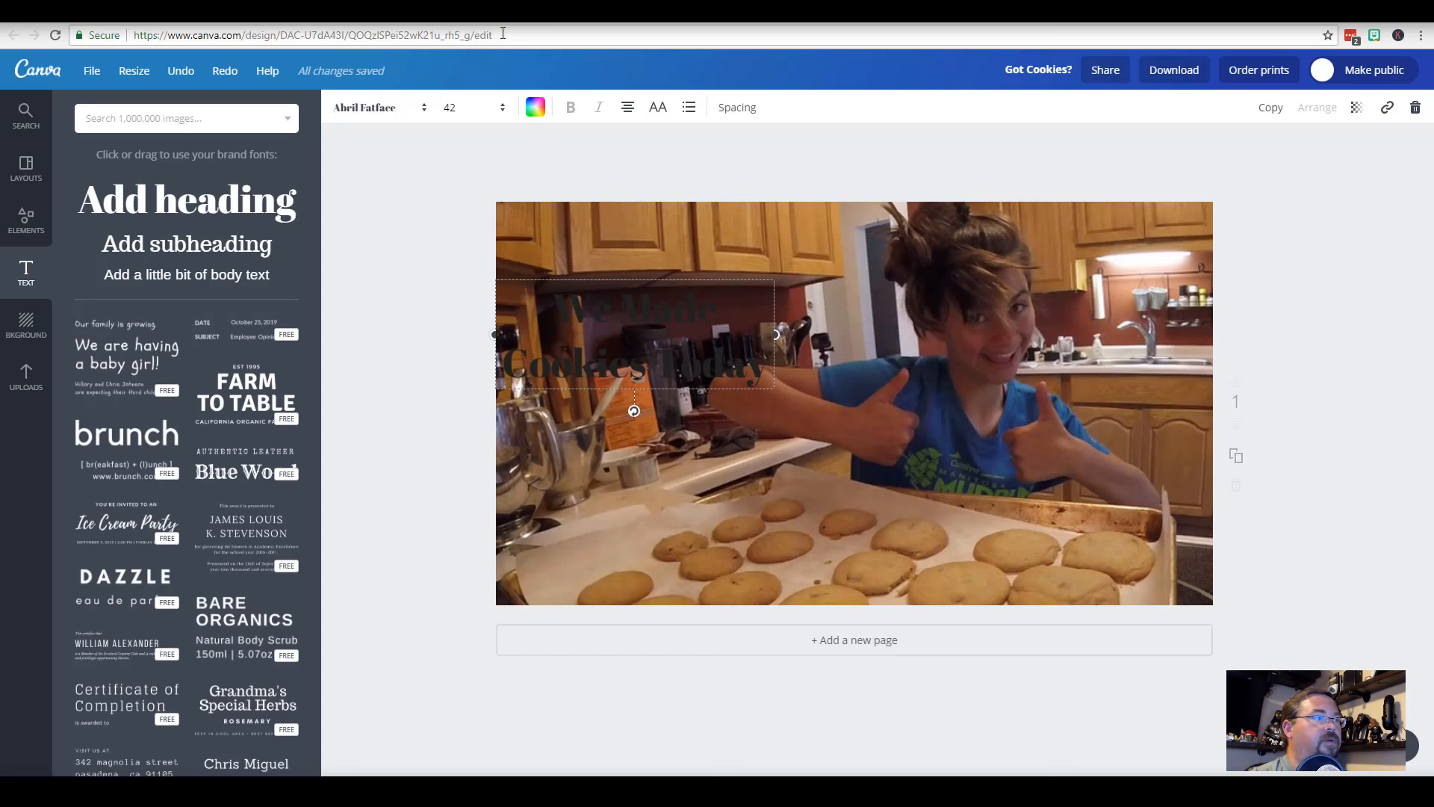
Give the heading the custom near-white colour fff1fa and move it slightly up and to the right on the photo
click(545, 108)
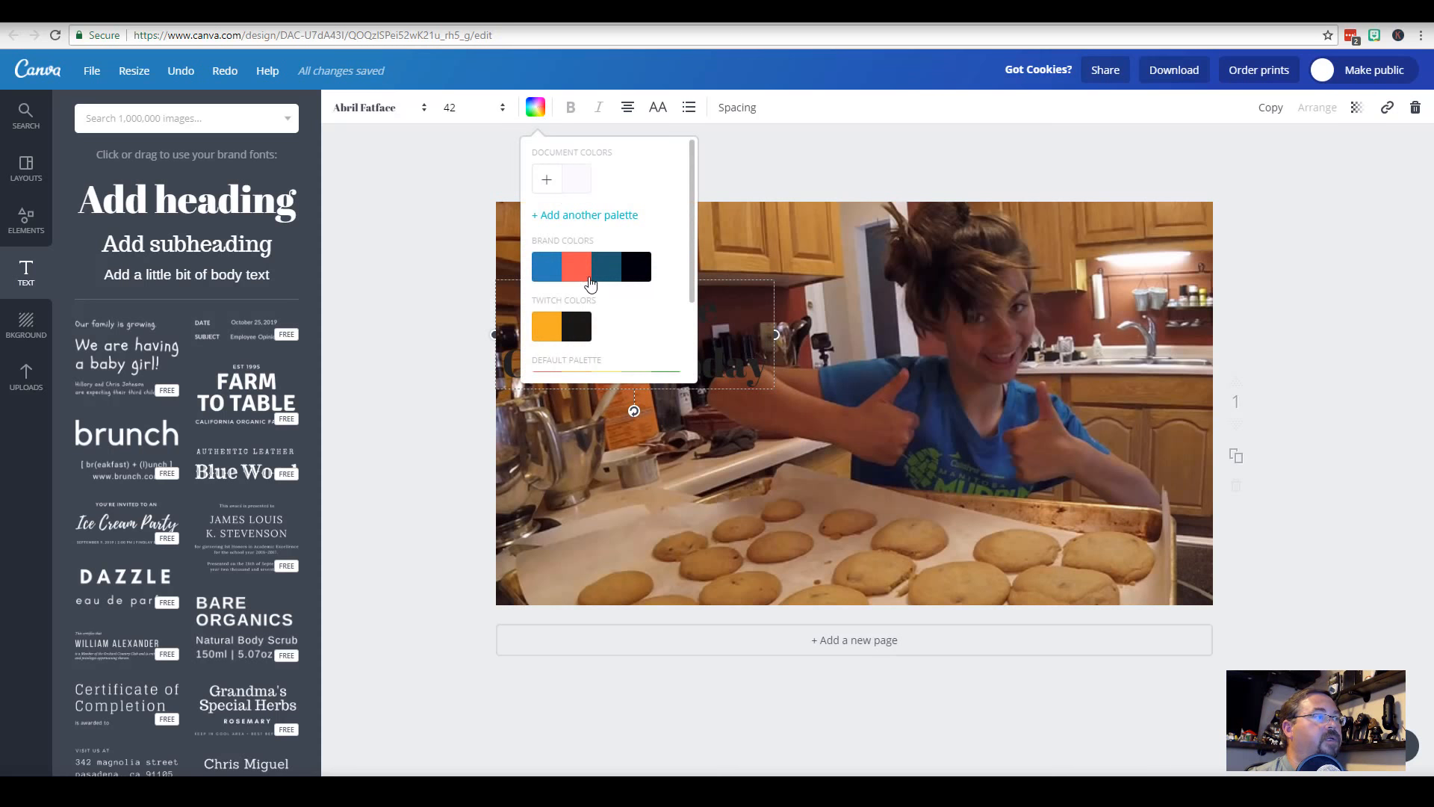
click(548, 183)
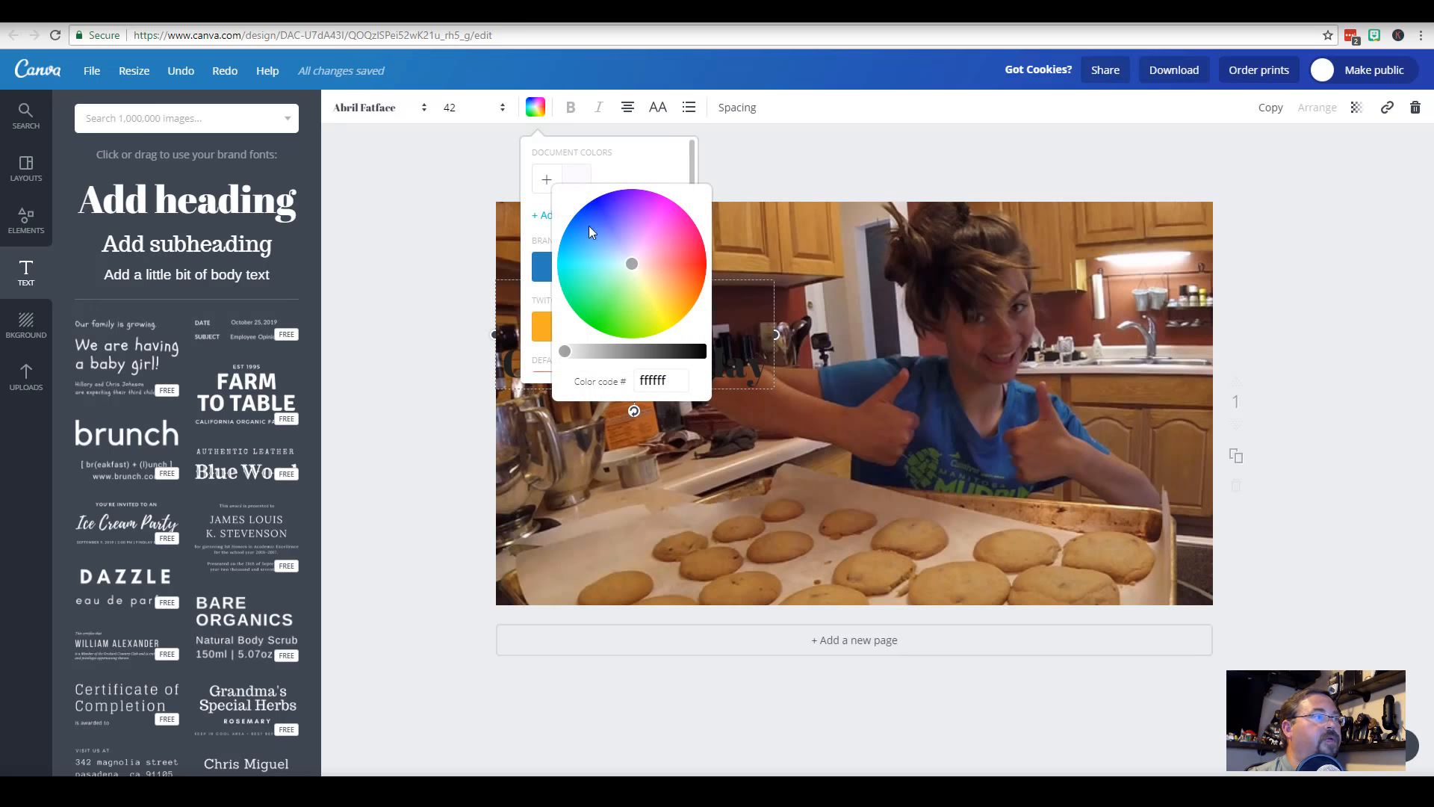
mouse_move(640, 264)
mouse_down()
mouse_move(662, 269)
mouse_move(652, 281)
mouse_move(654, 268)
mouse_move(670, 274)
mouse_move(638, 269)
mouse_move(646, 283)
mouse_move(665, 273)
mouse_move(634, 260)
mouse_up()
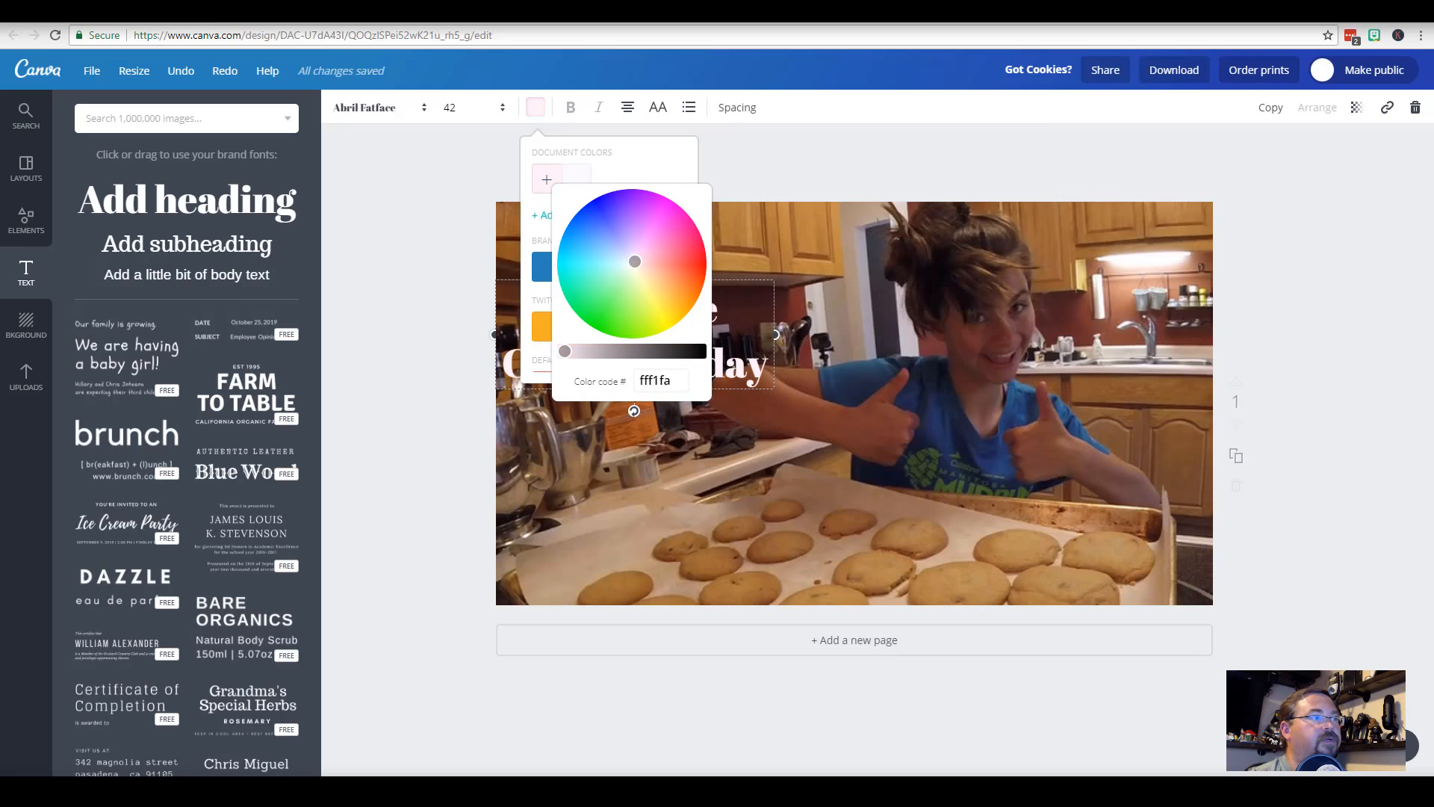
click(768, 172)
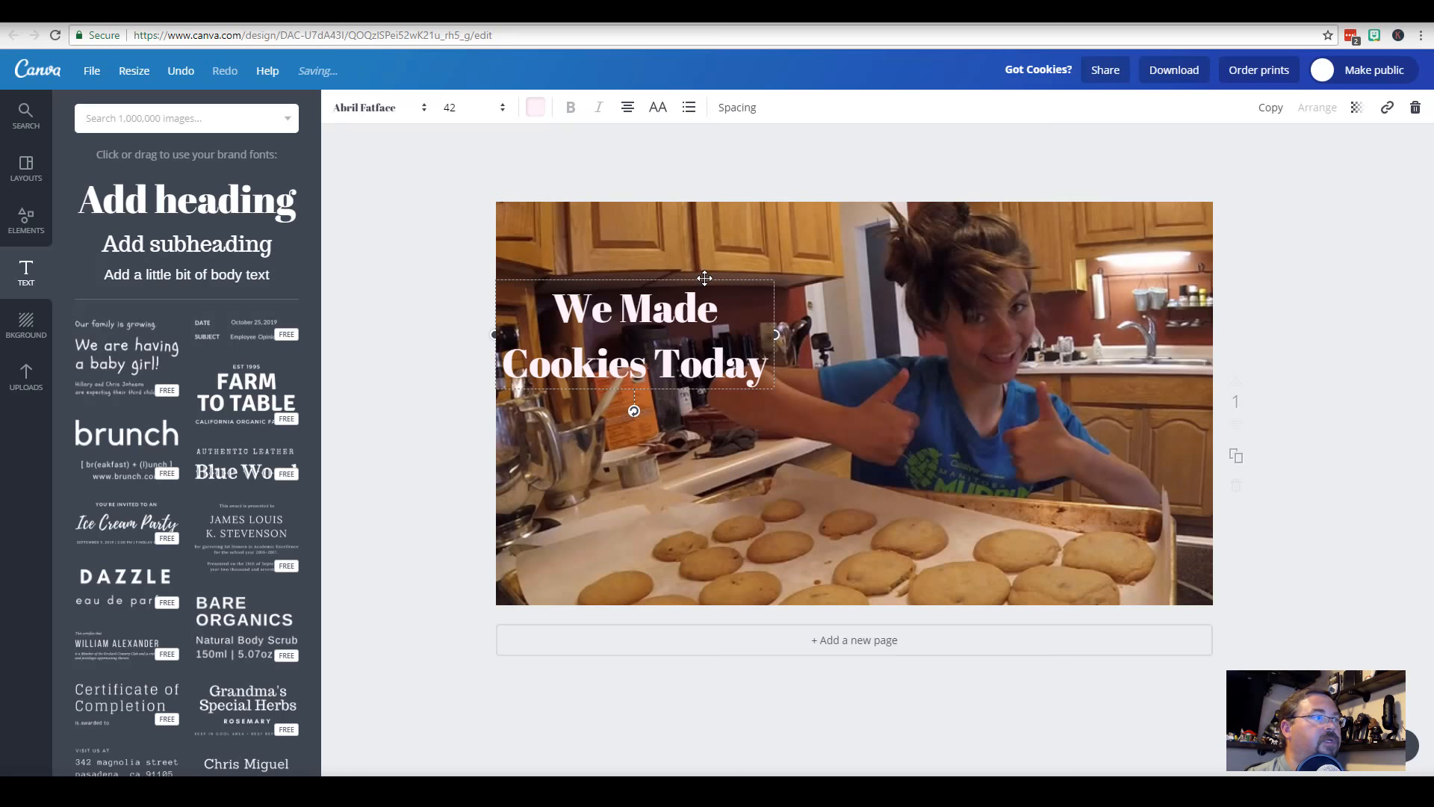
drag(705, 278, 731, 239)
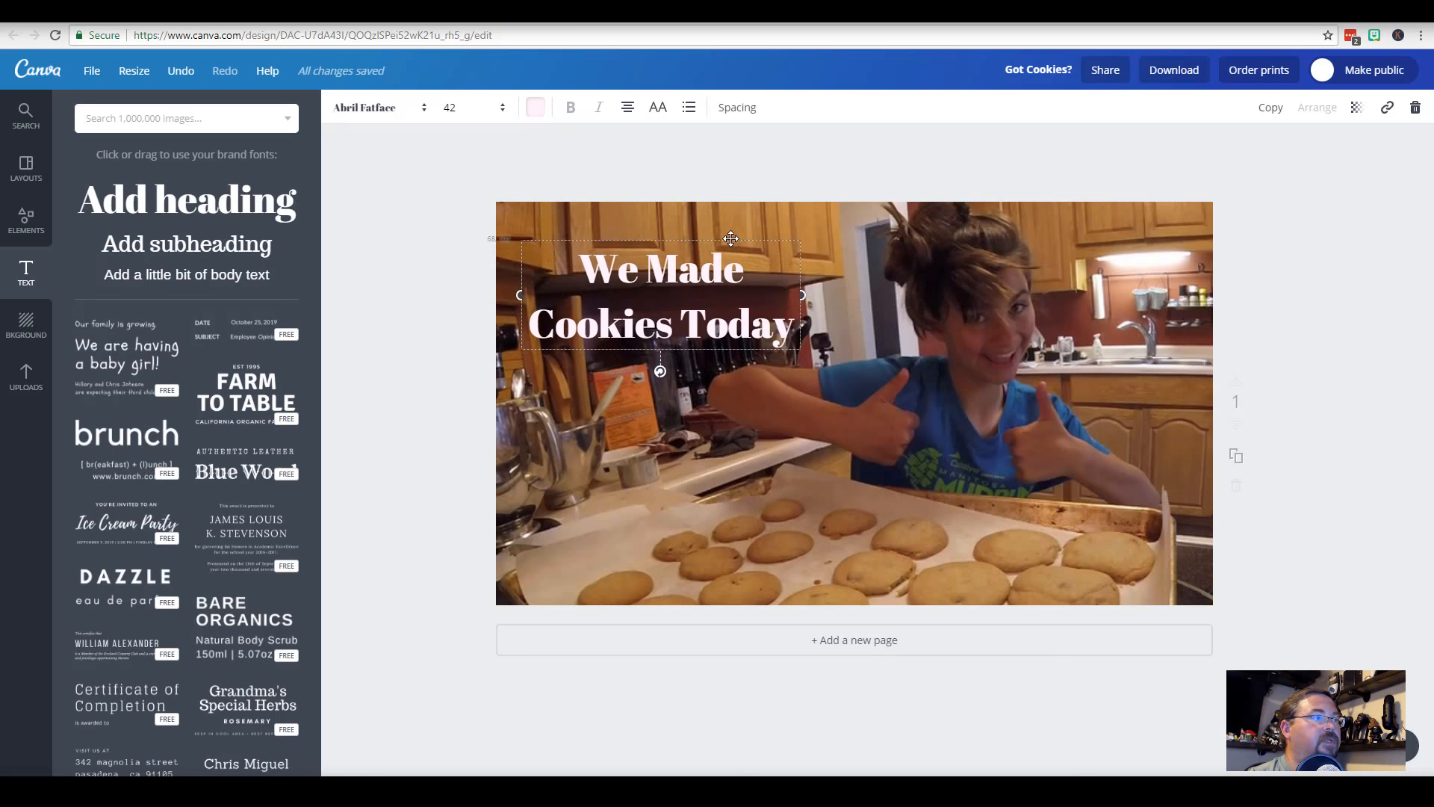
Change the font of the "We Made Cookies Today" heading to Chewy
click(422, 108)
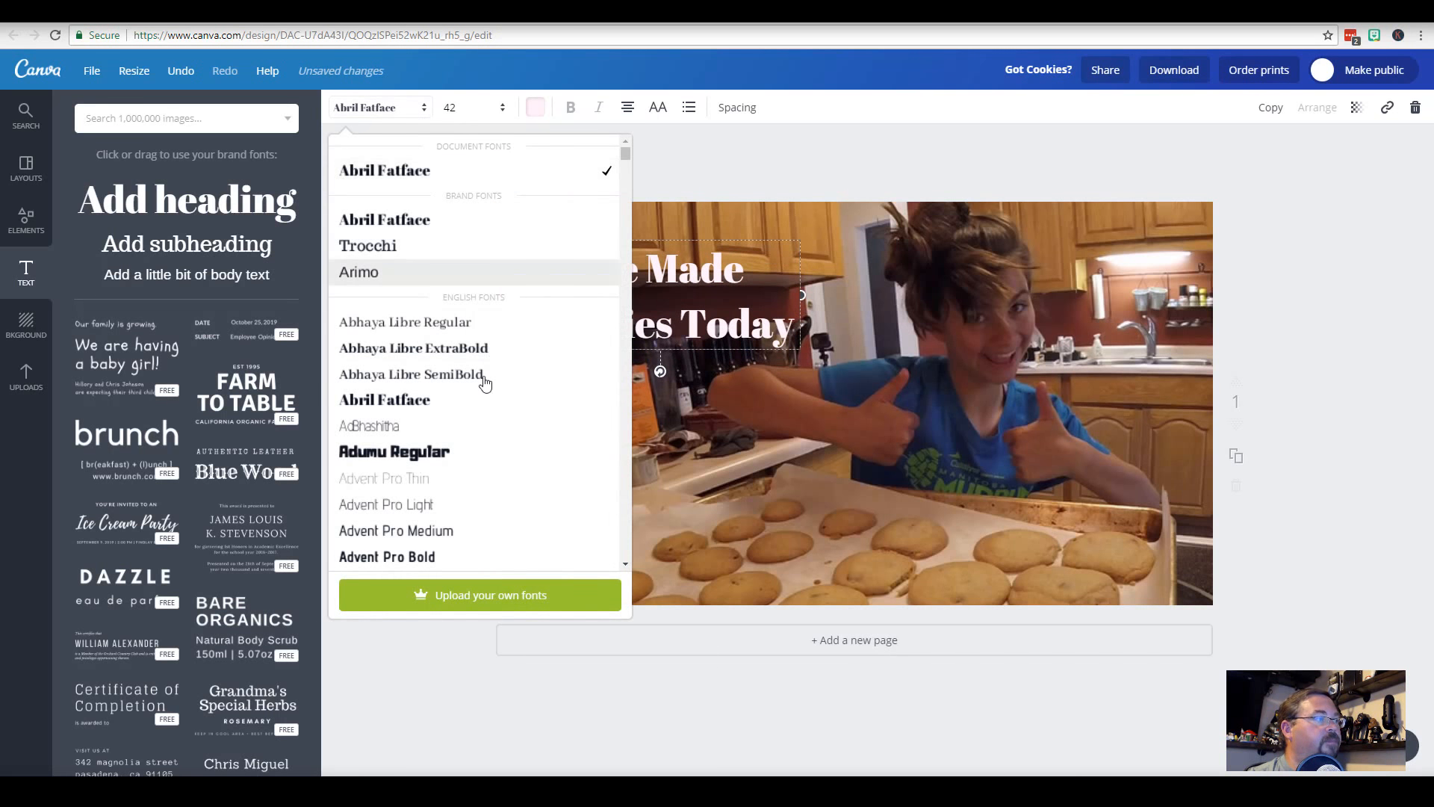
scroll(528, 474, down, 6)
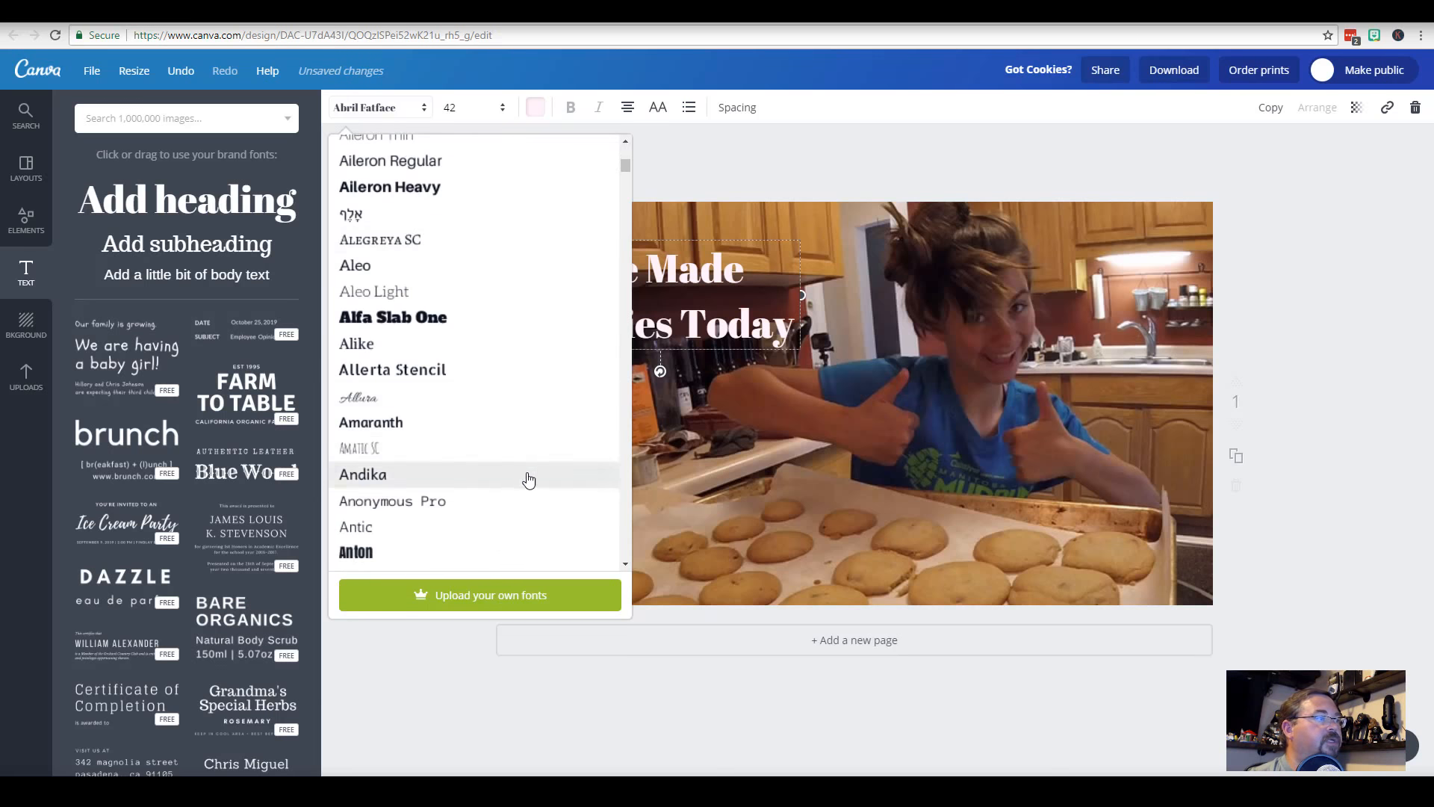
scroll(528, 479, down, 10)
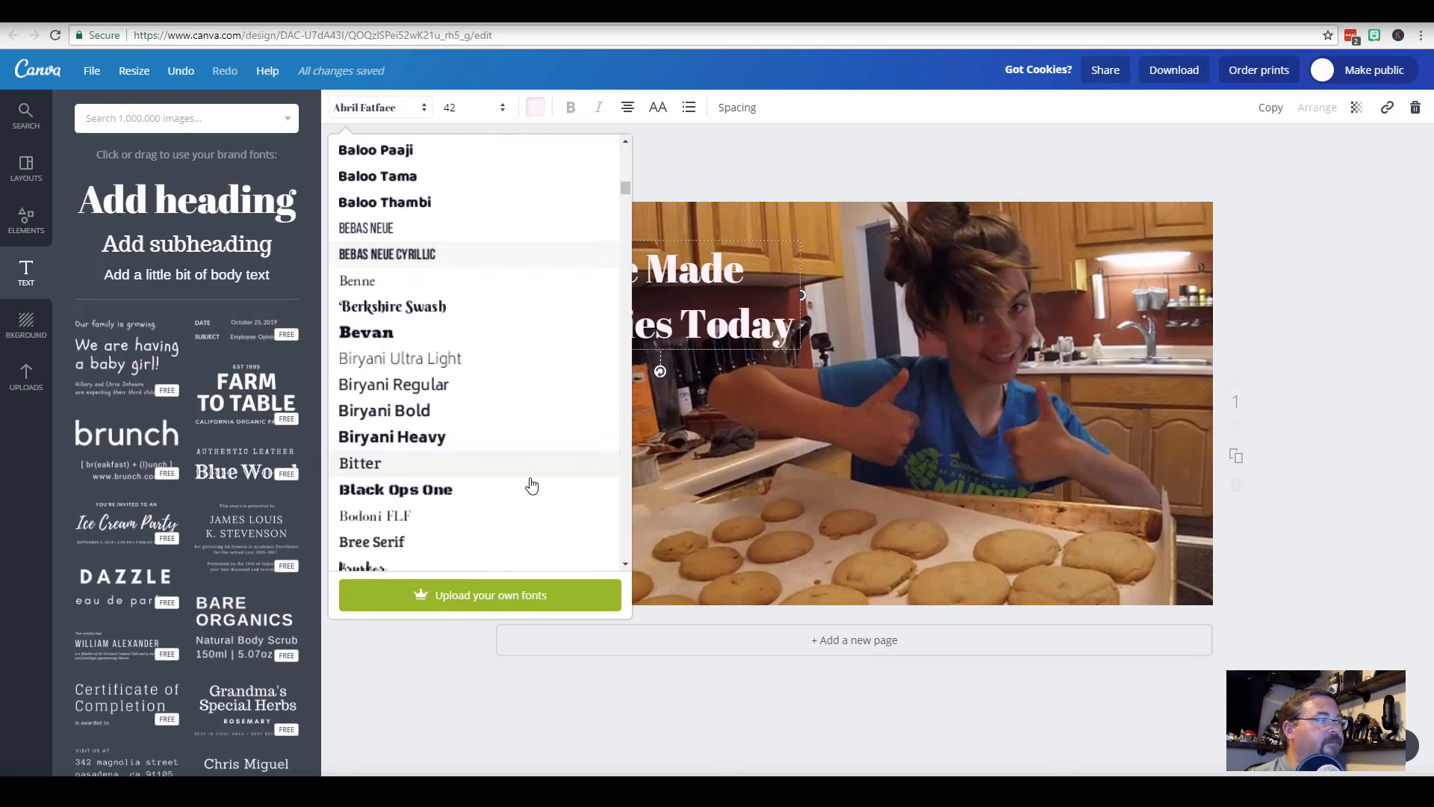
scroll(532, 486, down, 10)
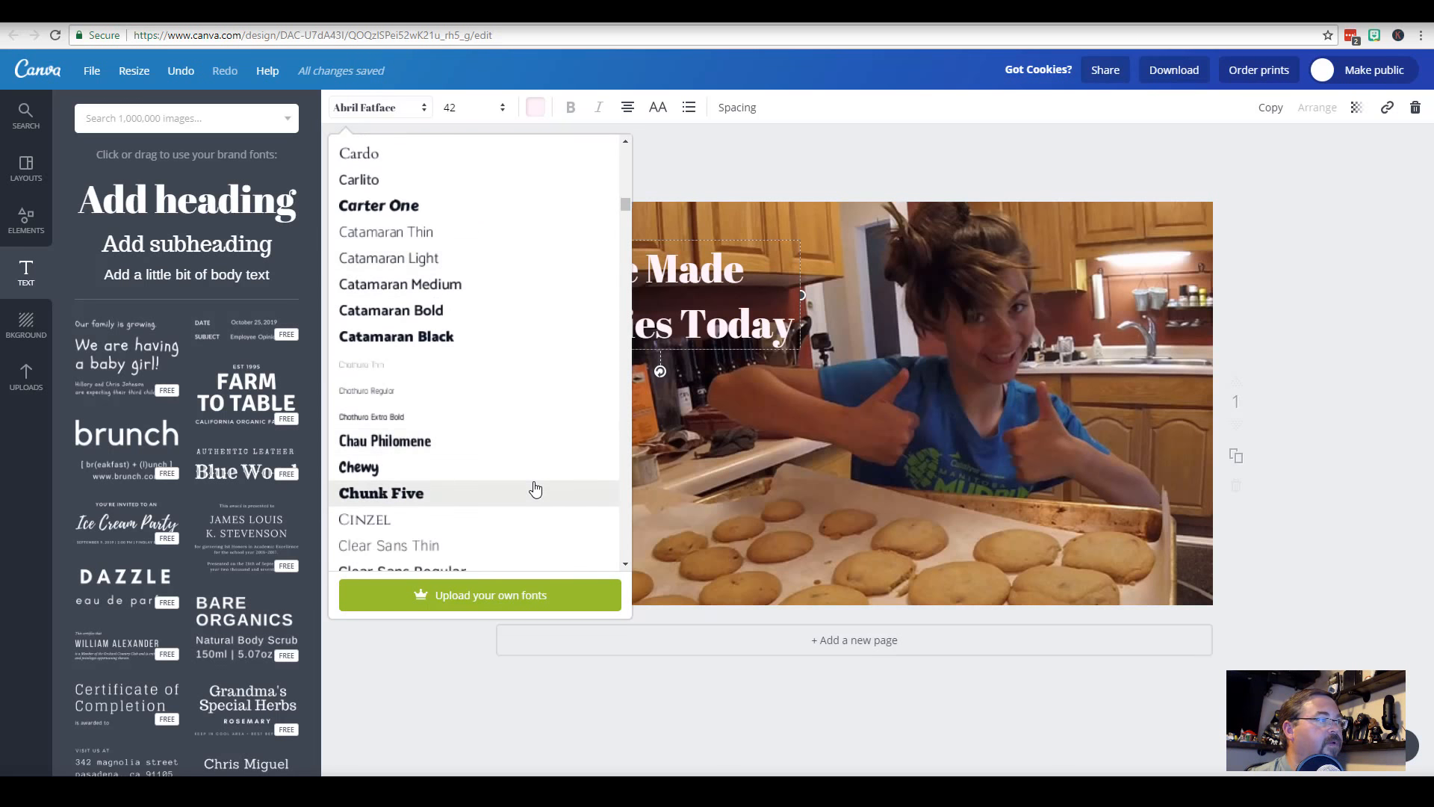
scroll(535, 488, down, 3)
click(390, 319)
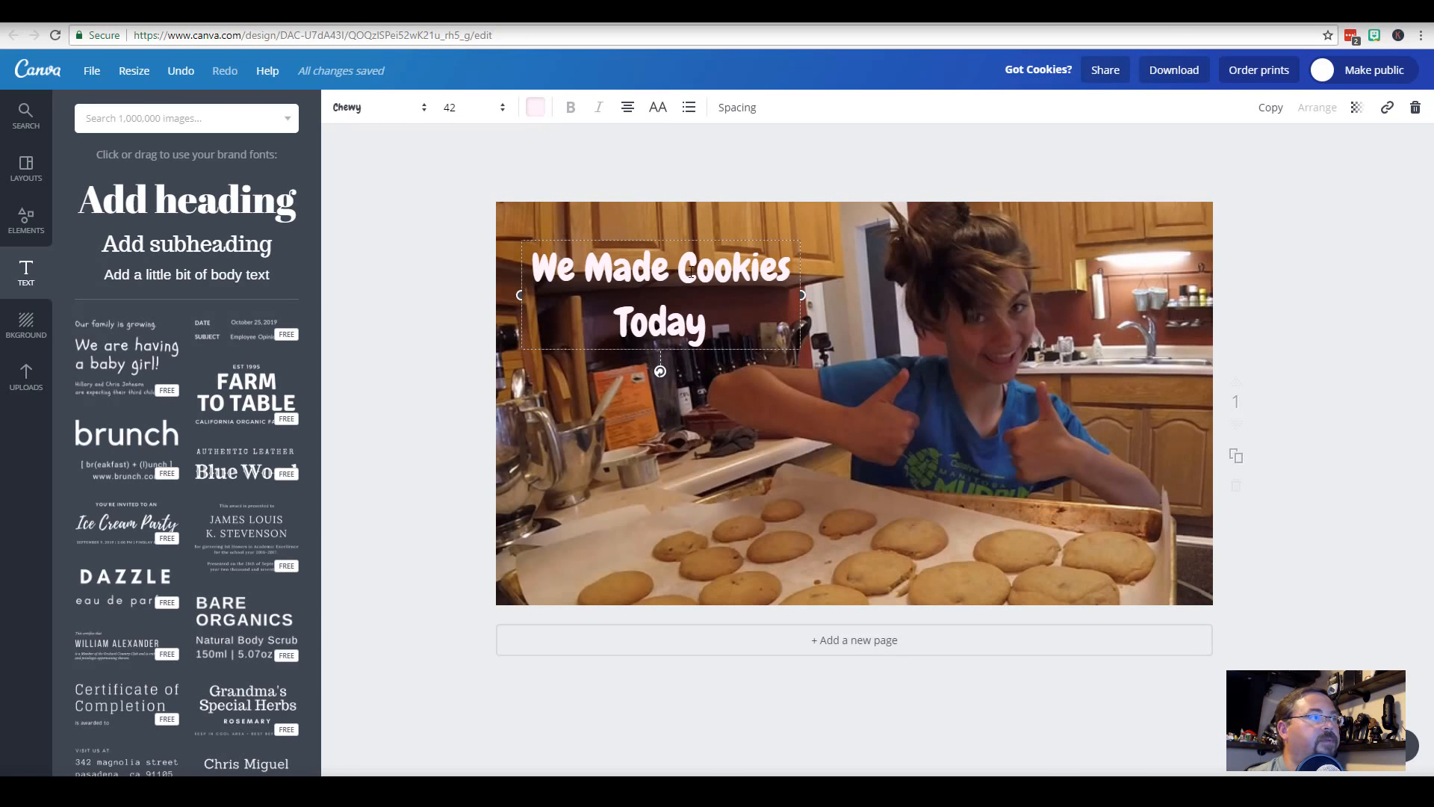
Left-align the heading text without a list and set its font size to 80
click(688, 108)
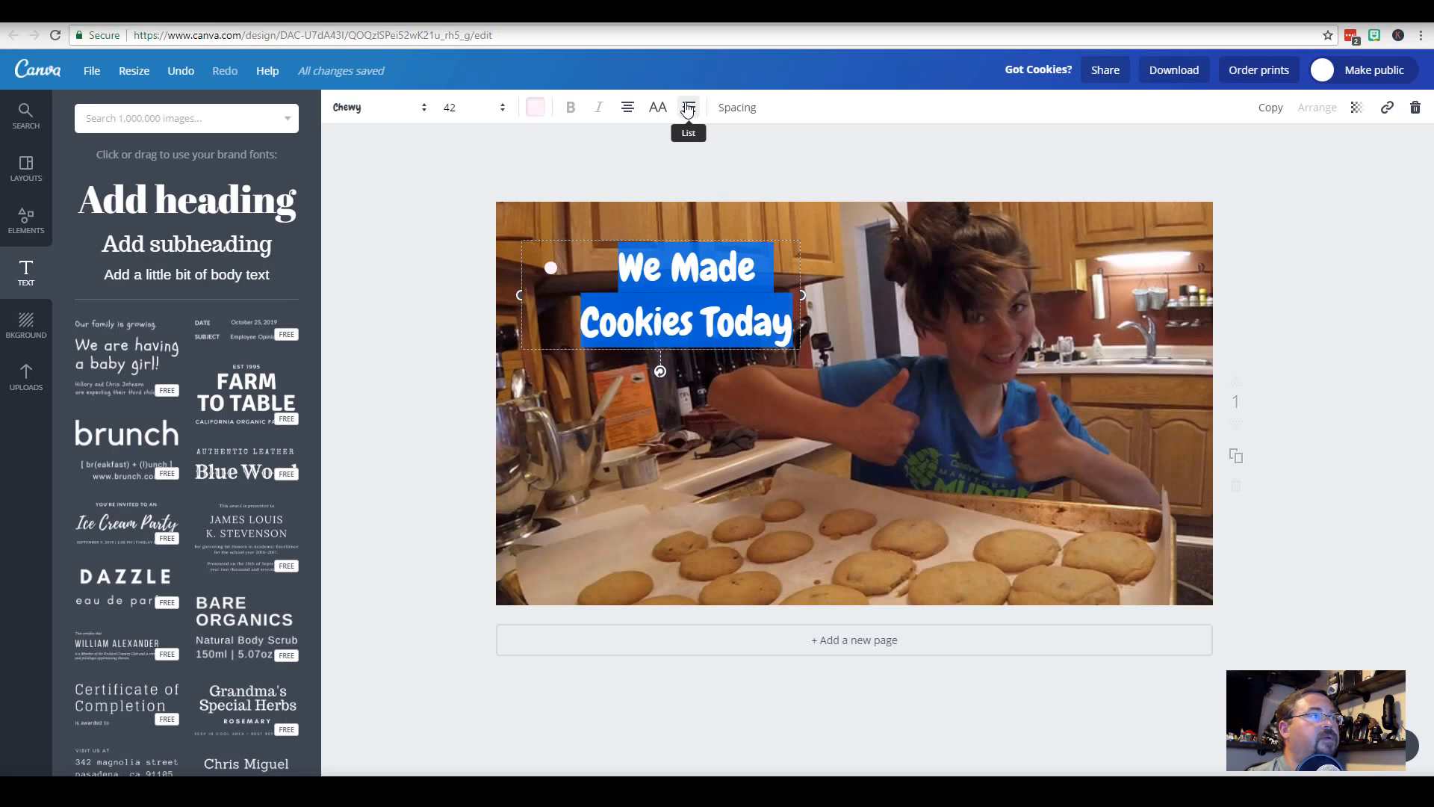
click(688, 109)
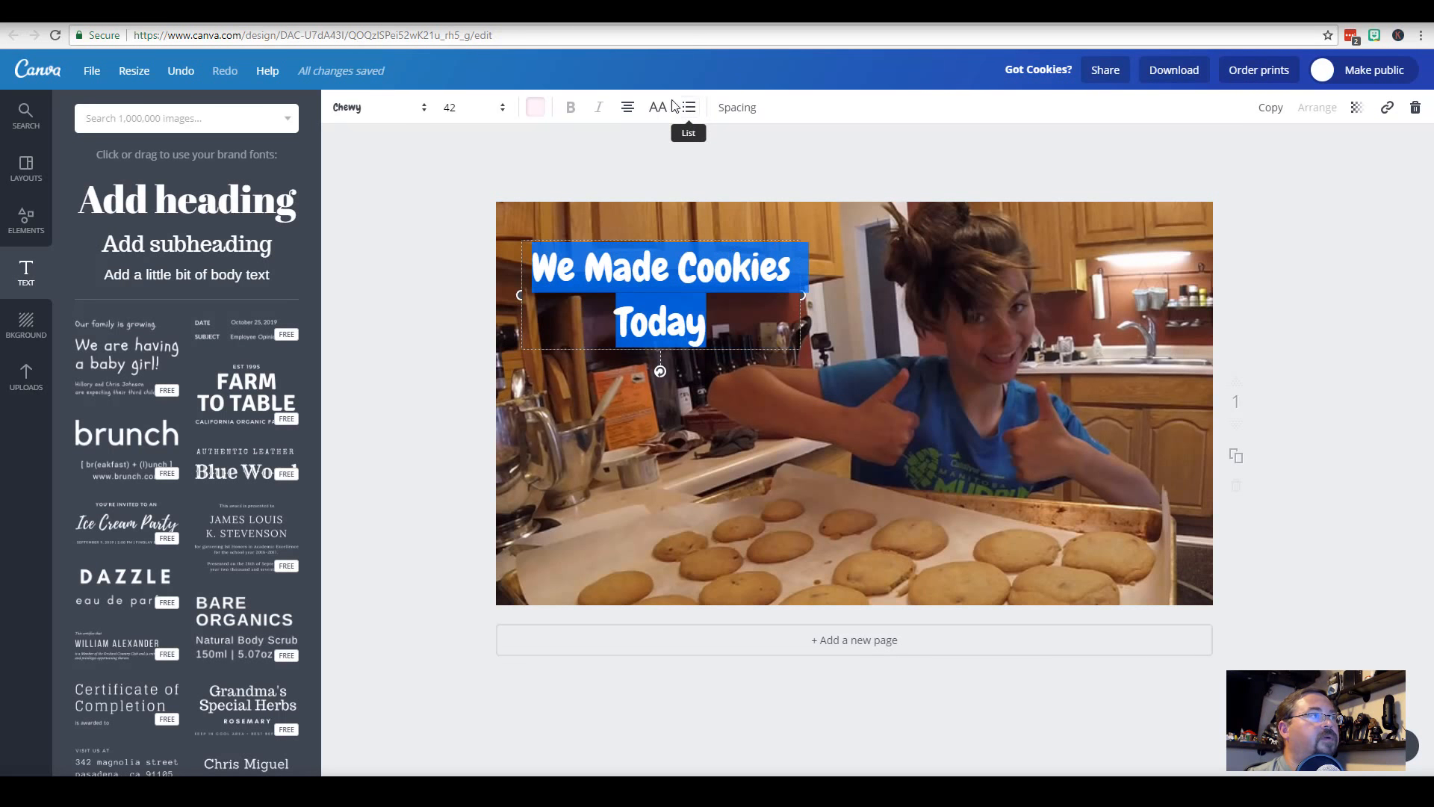
click(628, 109)
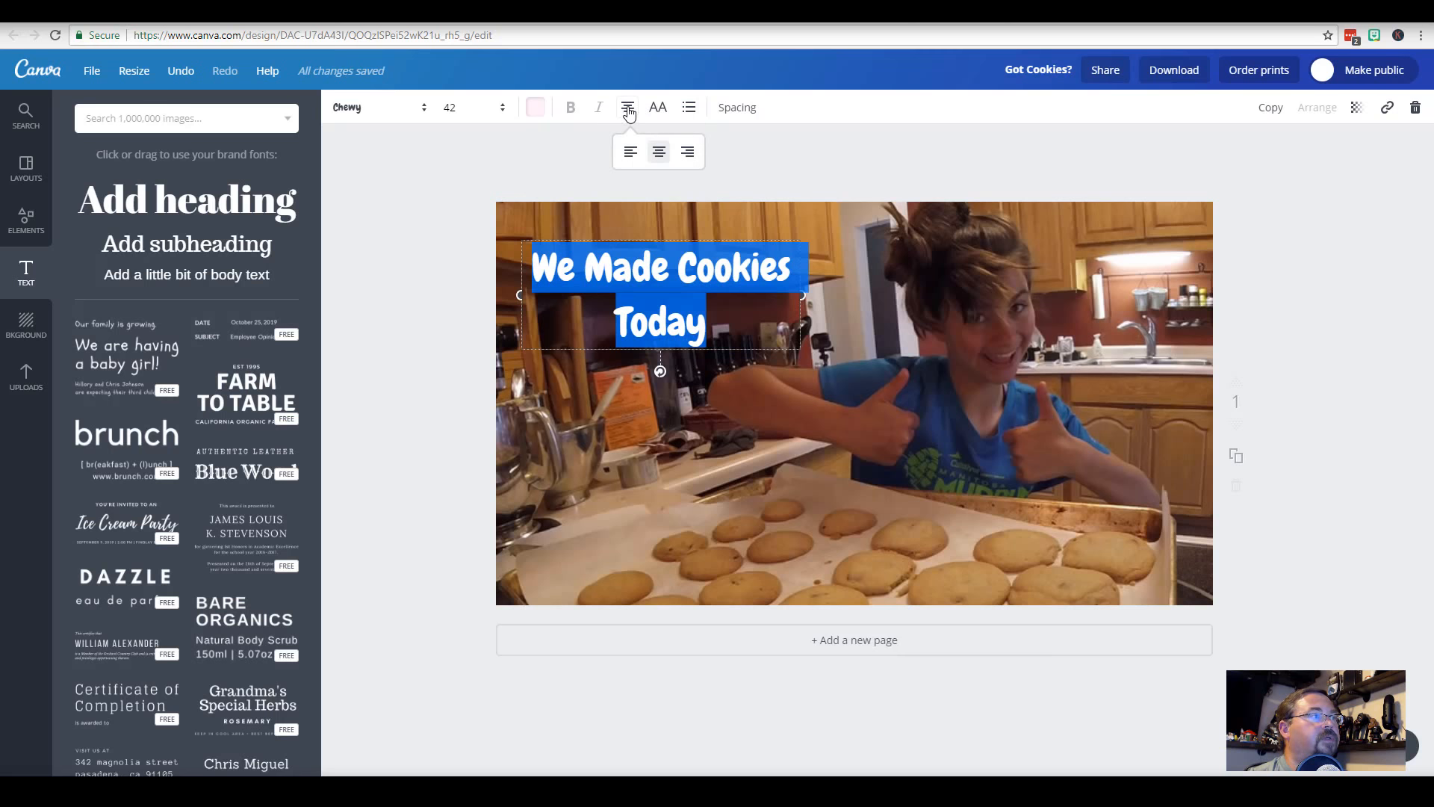
click(632, 153)
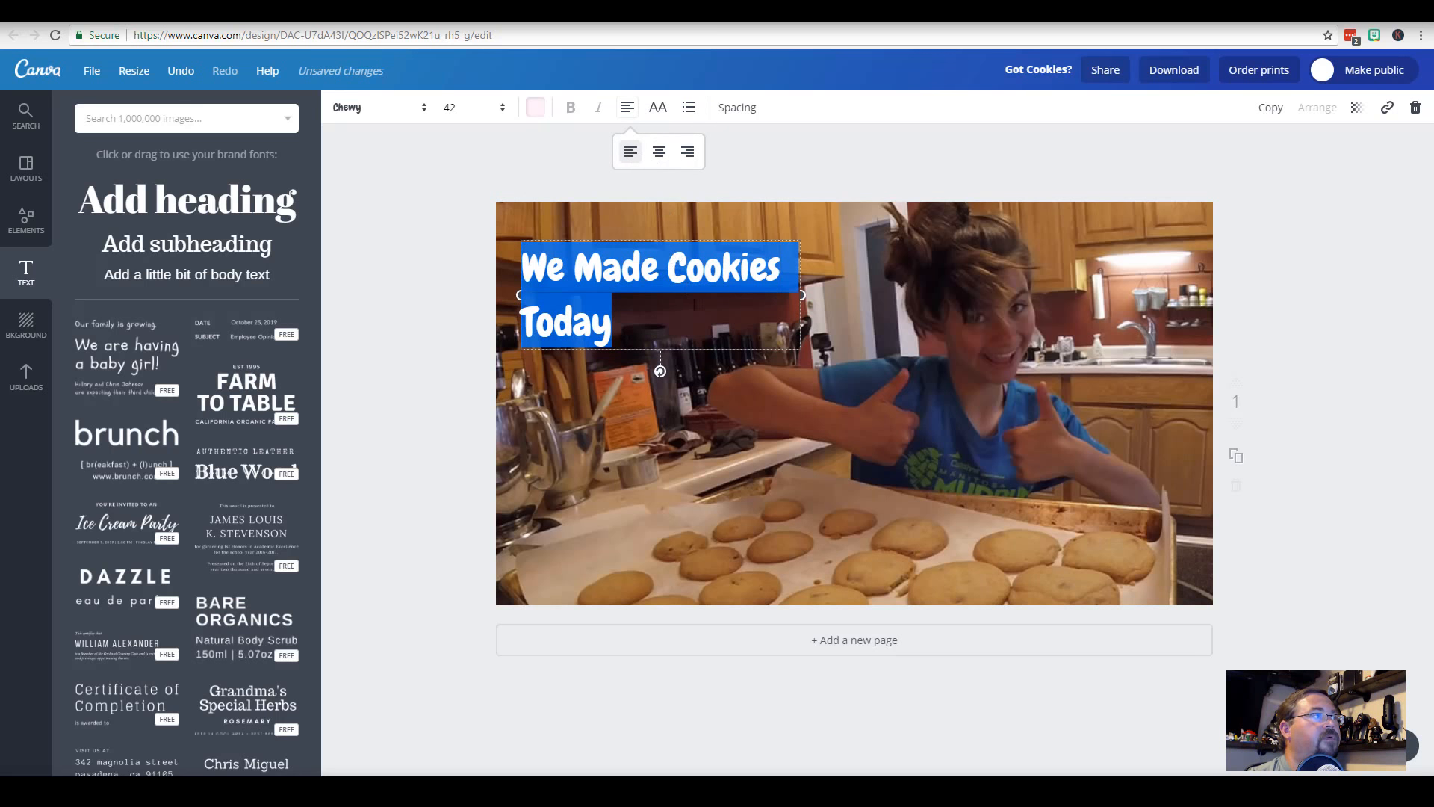
click(473, 106)
click(453, 480)
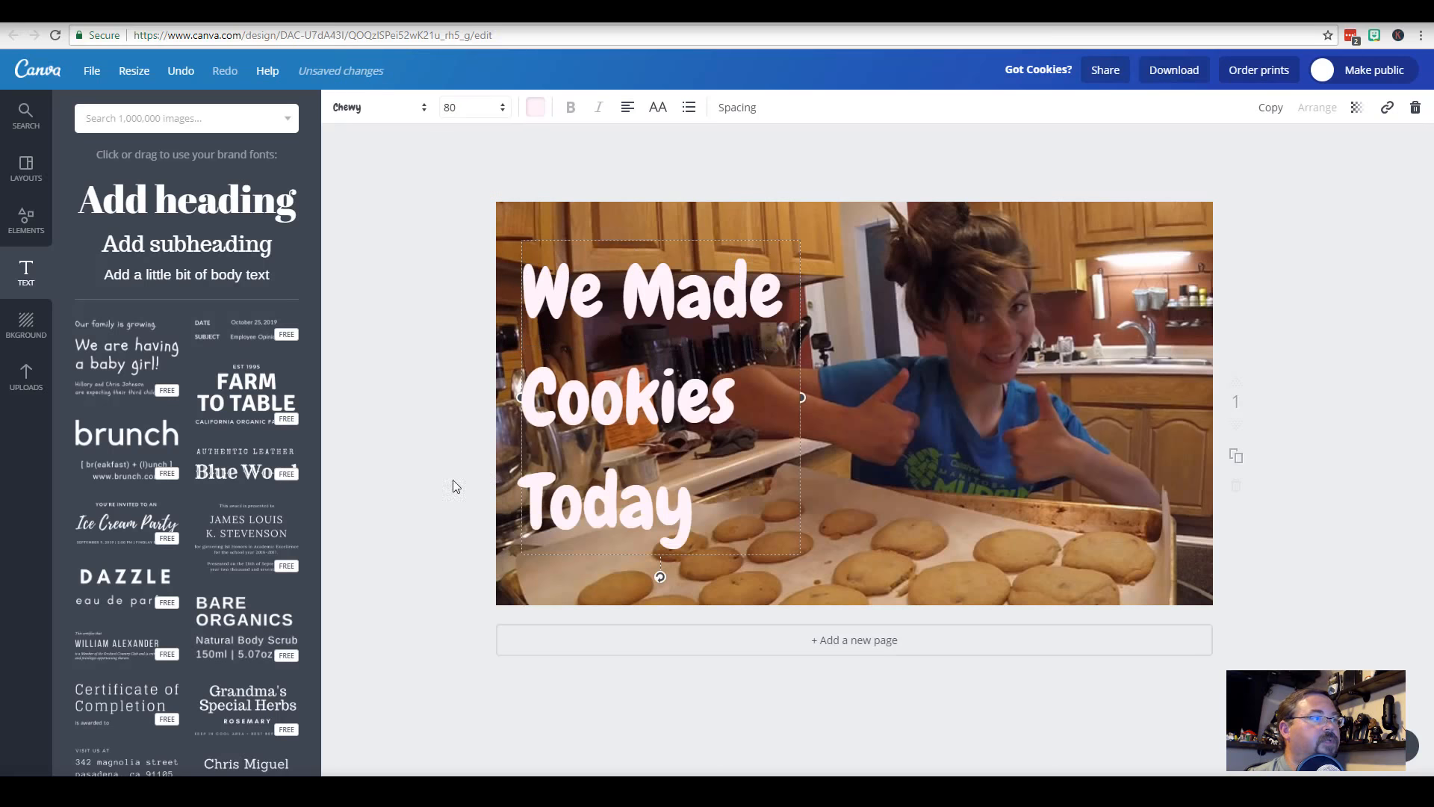
mouse_move(801, 398)
mouse_down()
mouse_move(837, 399)
mouse_move(801, 398)
mouse_up()
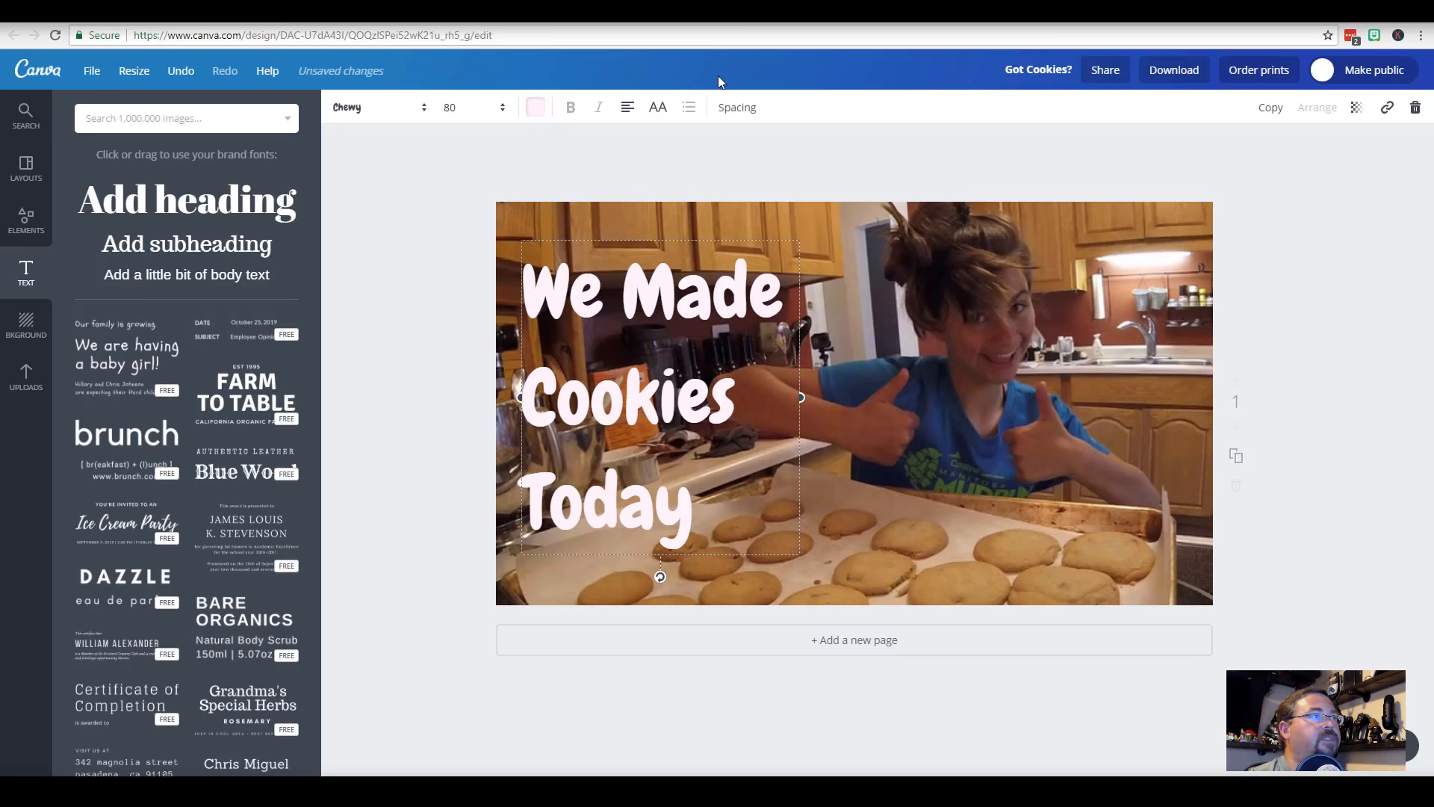
Tighten the heading's line height to 0.89
click(735, 109)
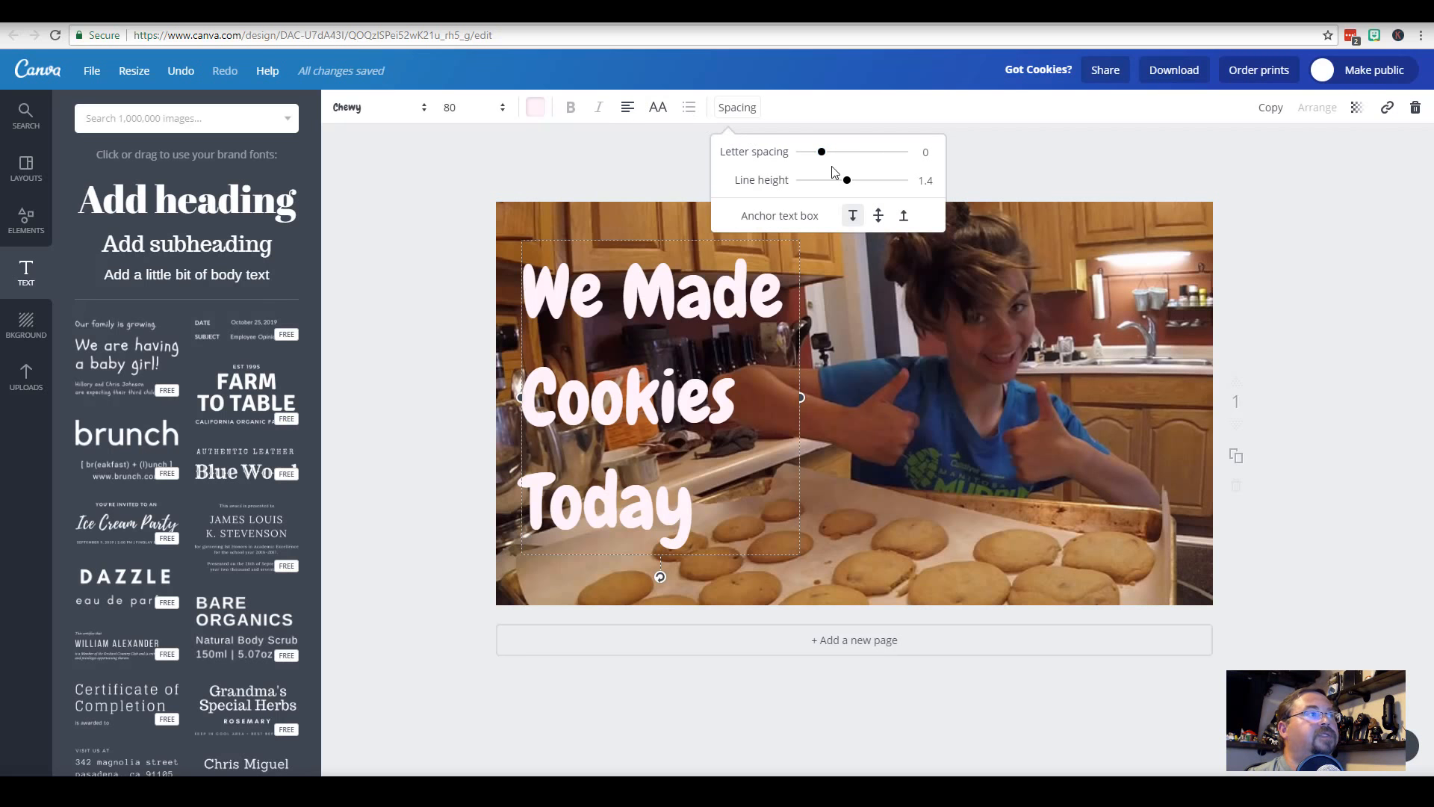
drag(820, 153, 822, 187)
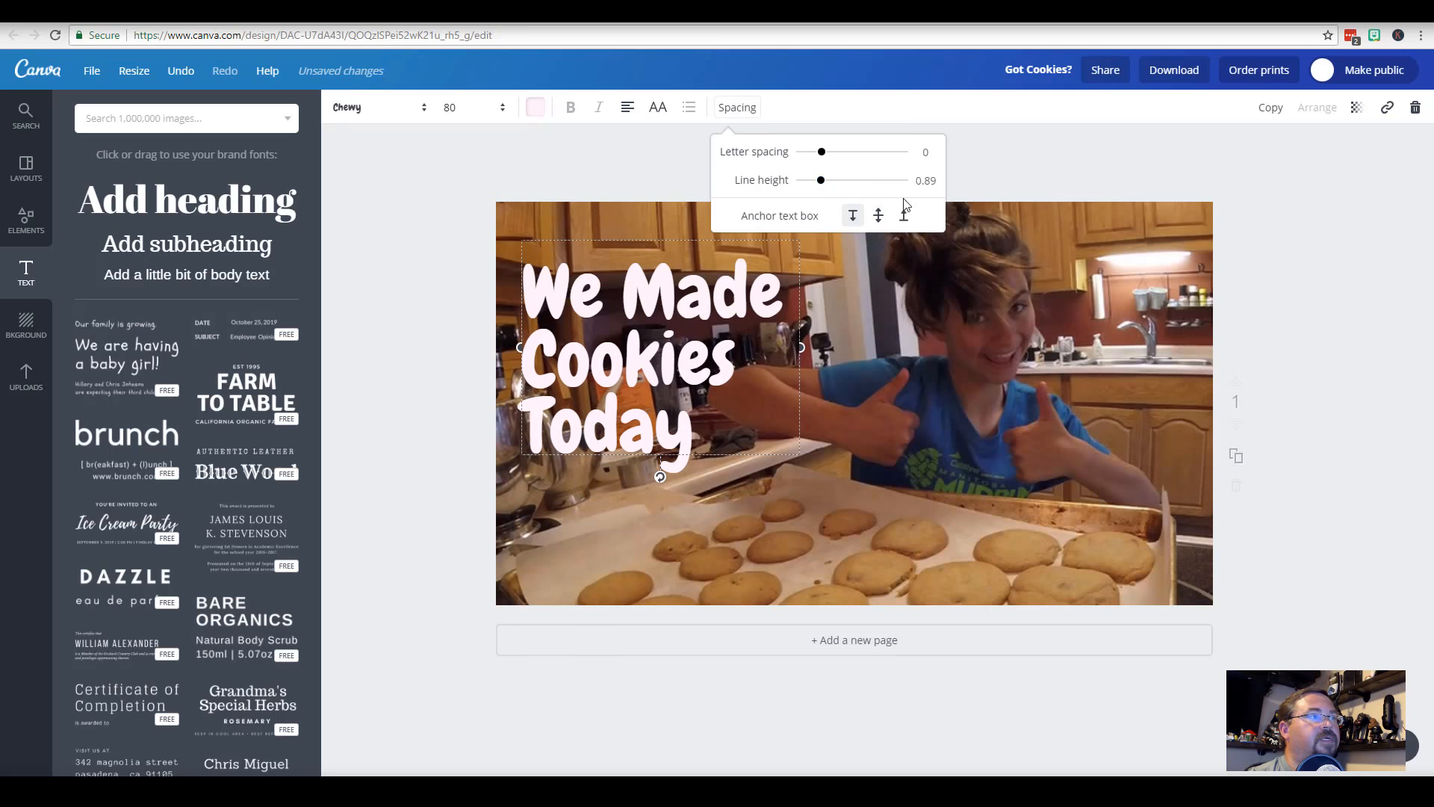
click(1001, 163)
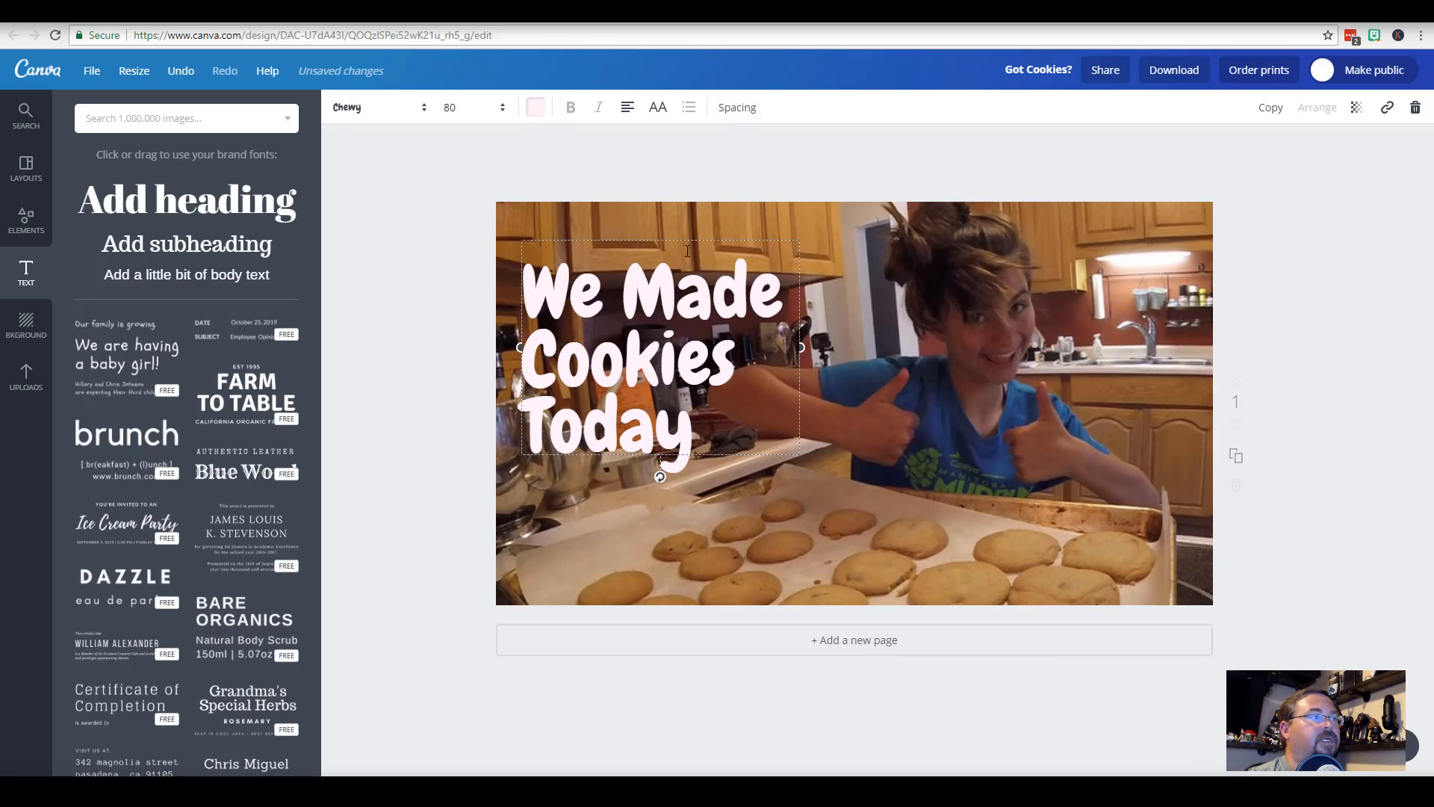
Move the heading up and slightly left, close to the photo's upper left corner
drag(696, 238, 696, 195)
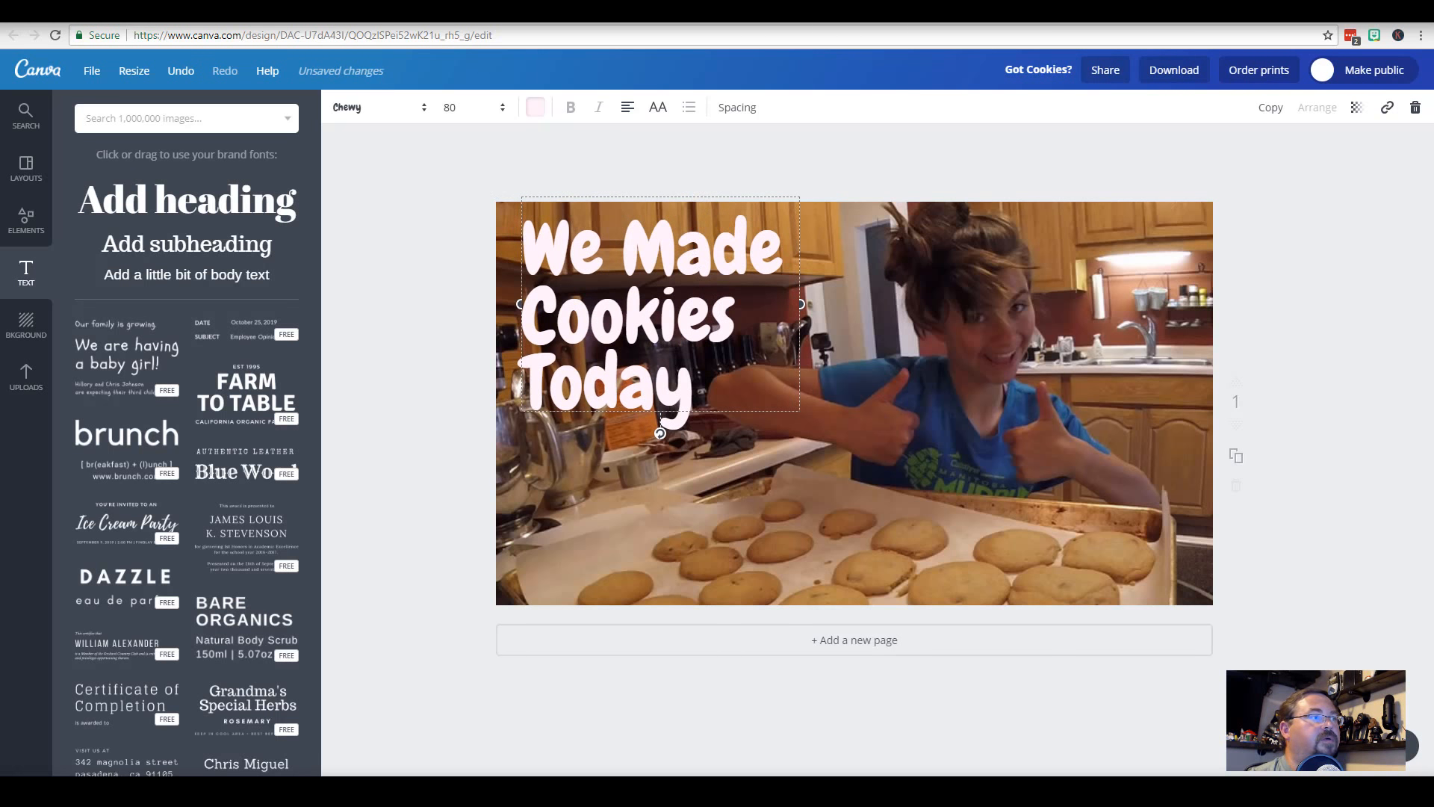
click(771, 450)
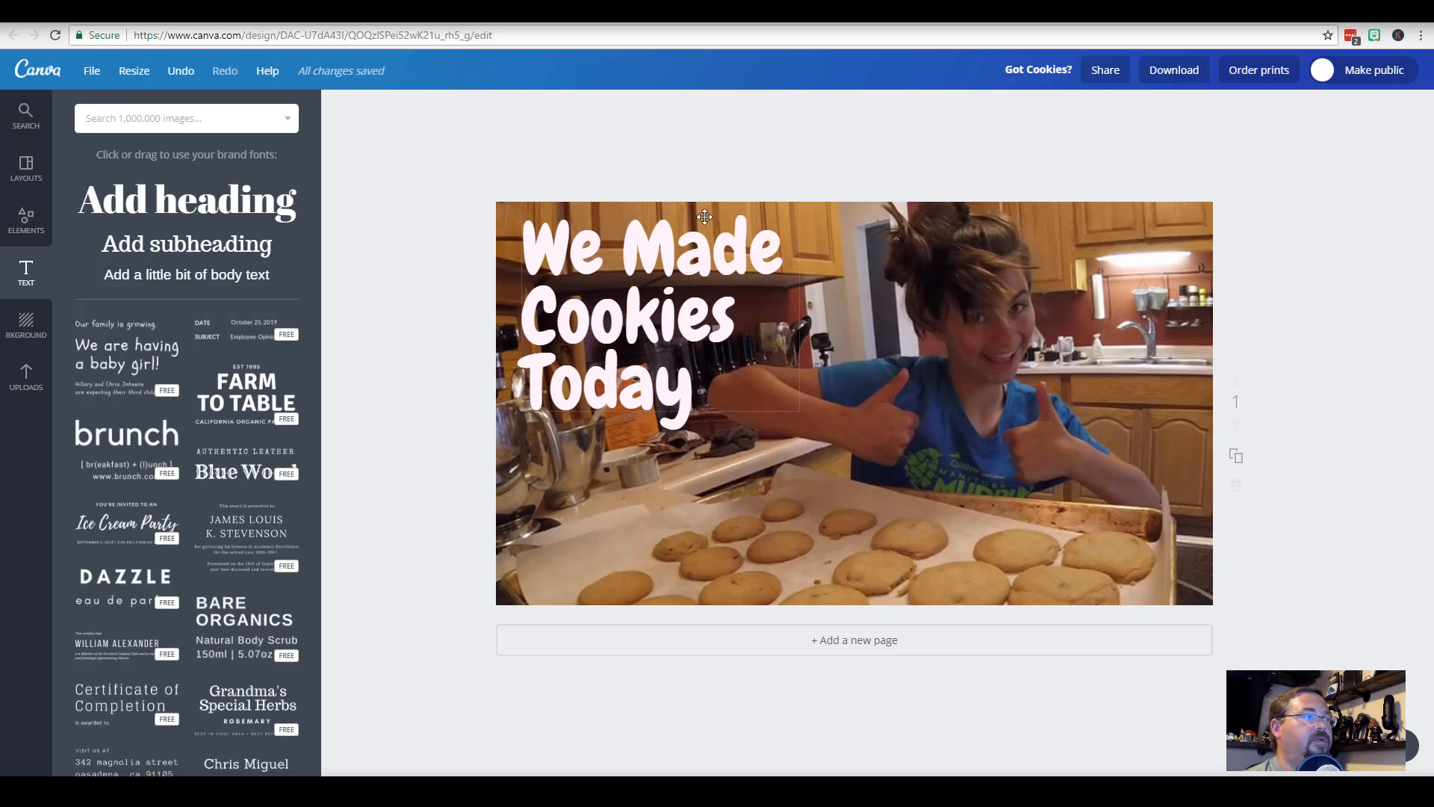
drag(751, 219, 738, 220)
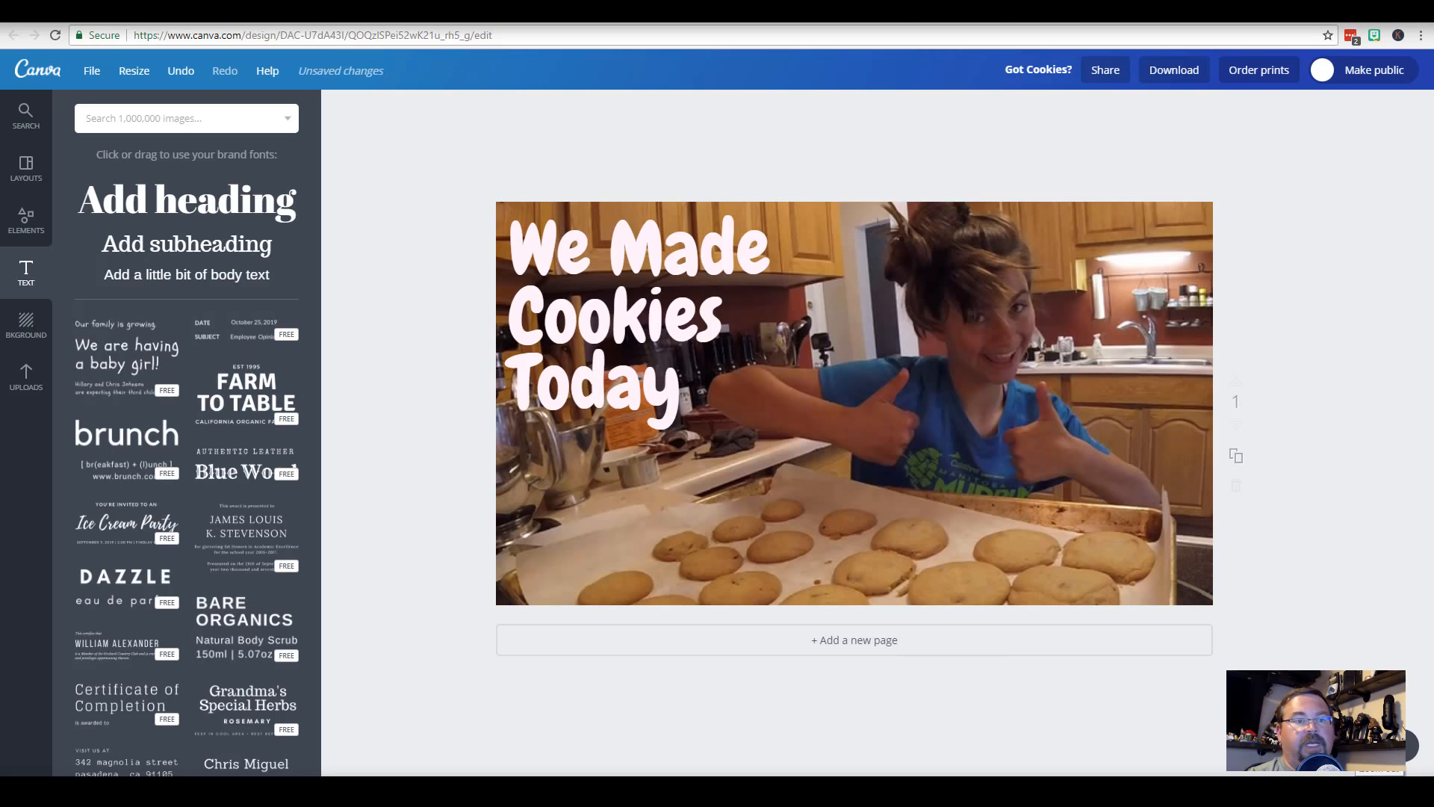
click(1357, 745)
click(1357, 746)
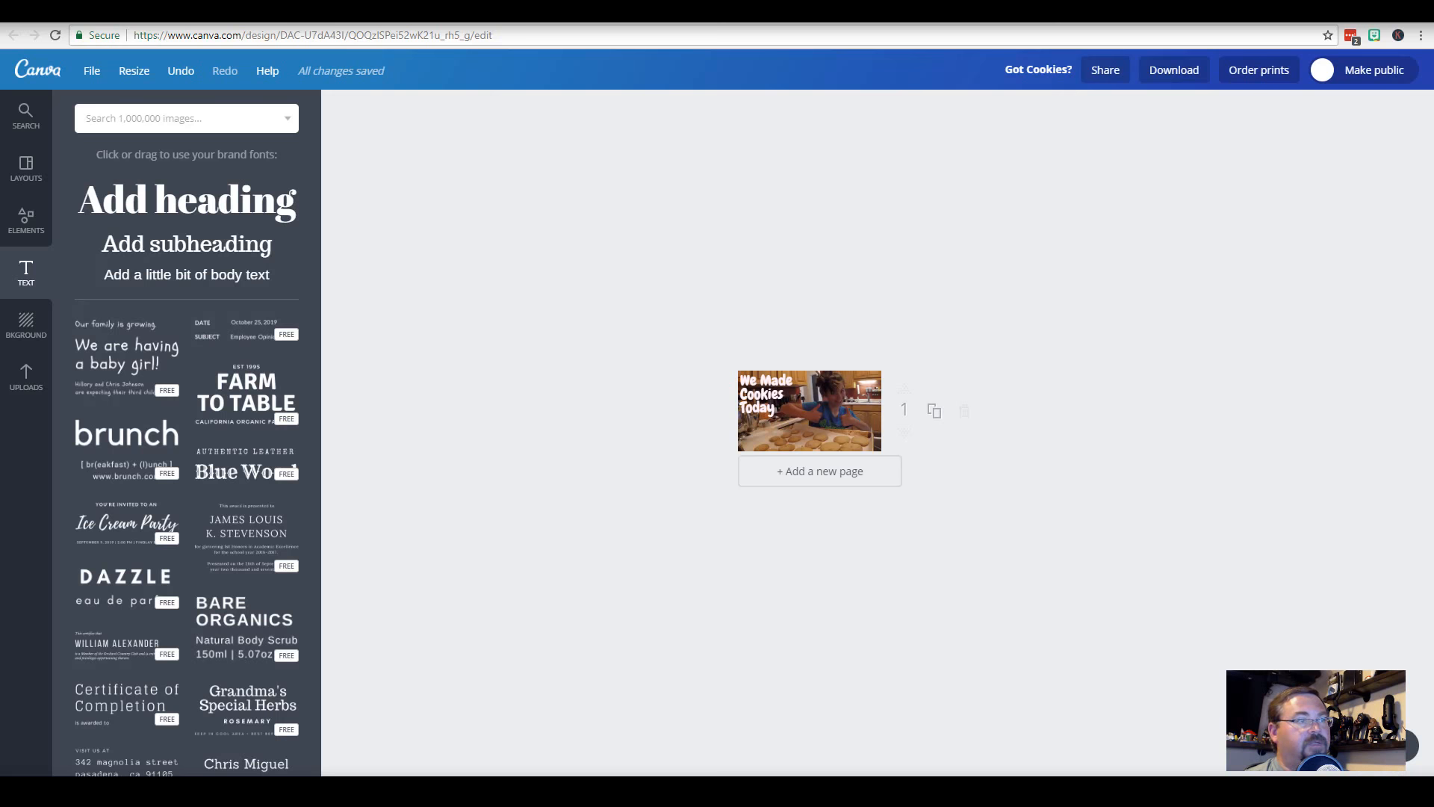
key(ctrl+plus)
key(ctrl+plus)
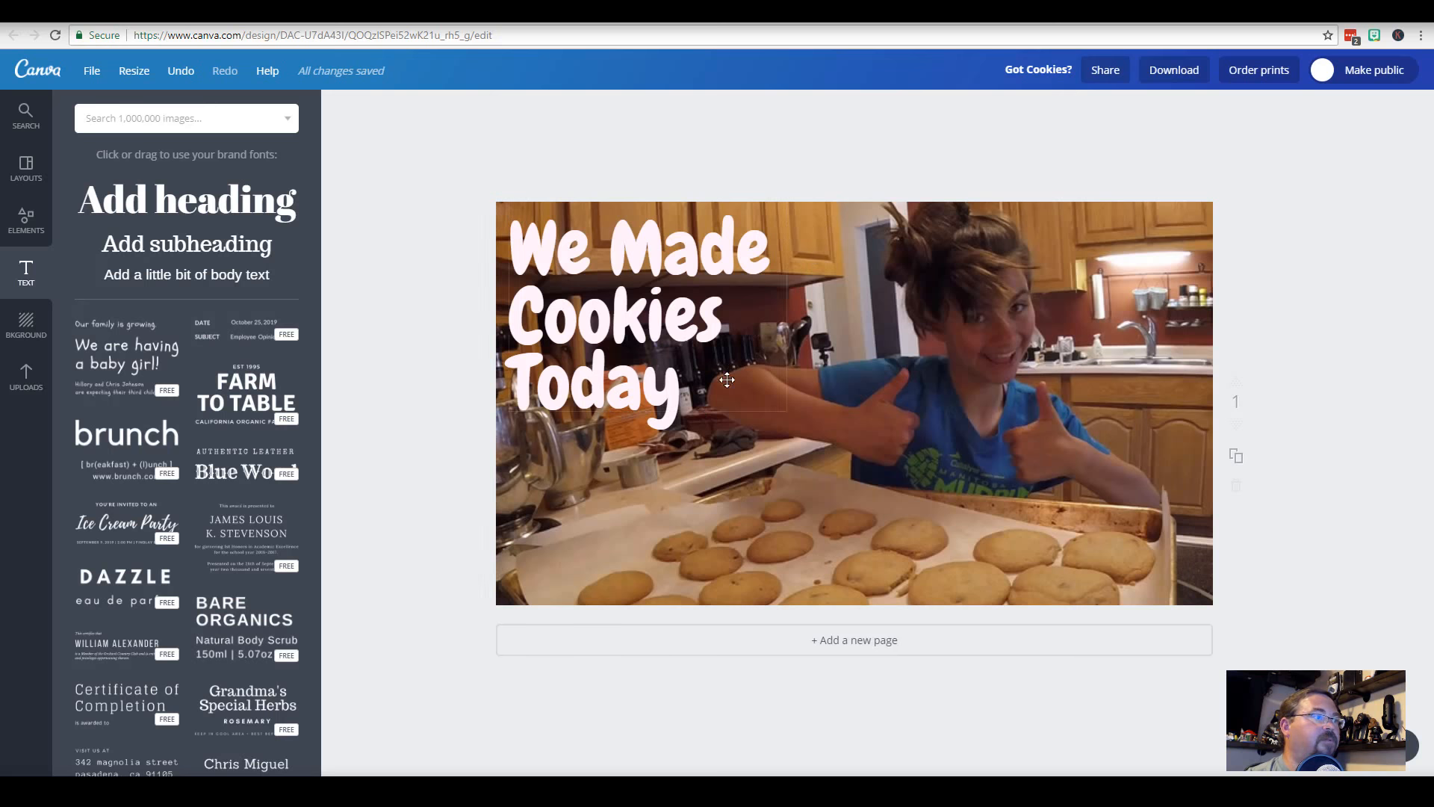
Browse the design elements down to the circle shapes
click(28, 224)
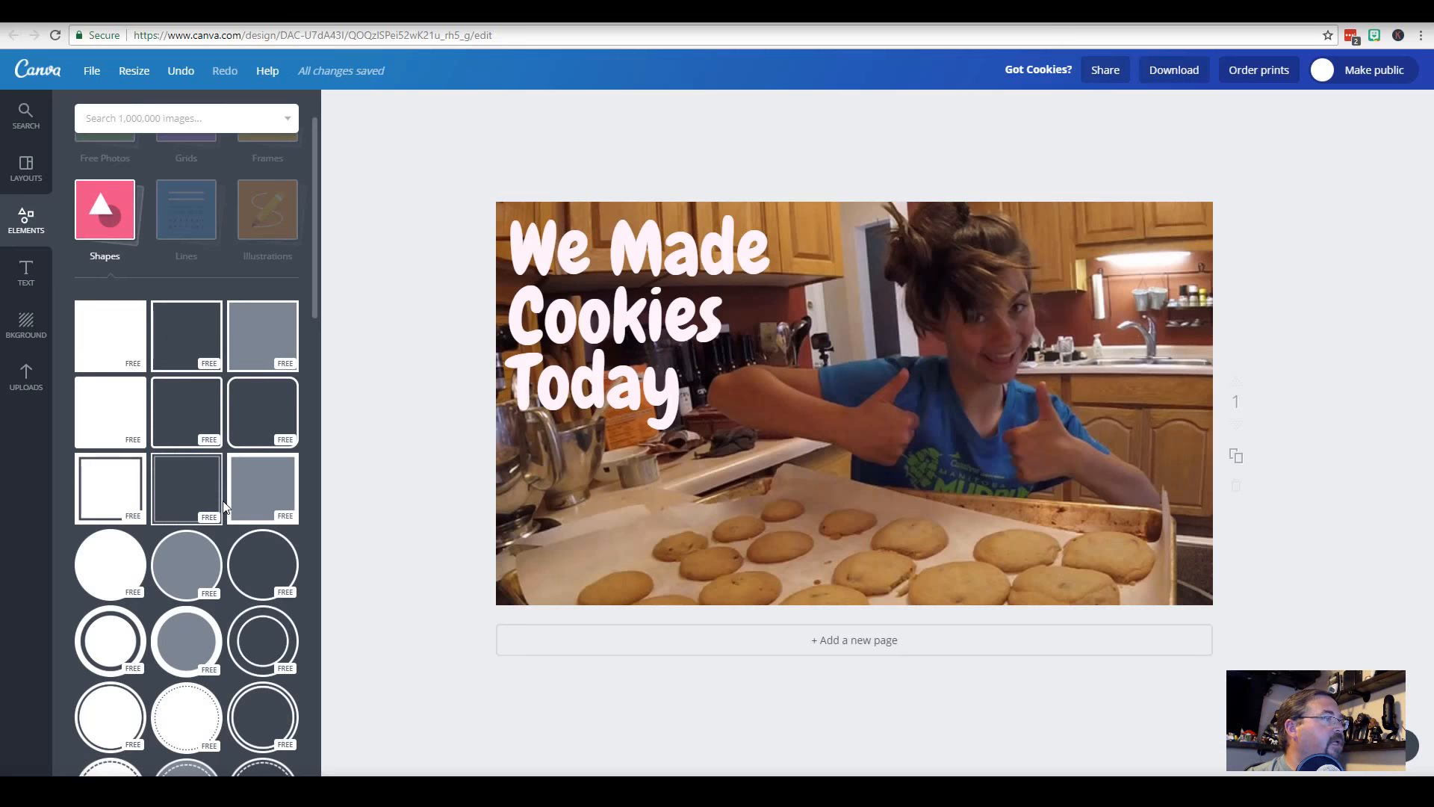
scroll(257, 588, down, 1)
scroll(256, 588, down, 2)
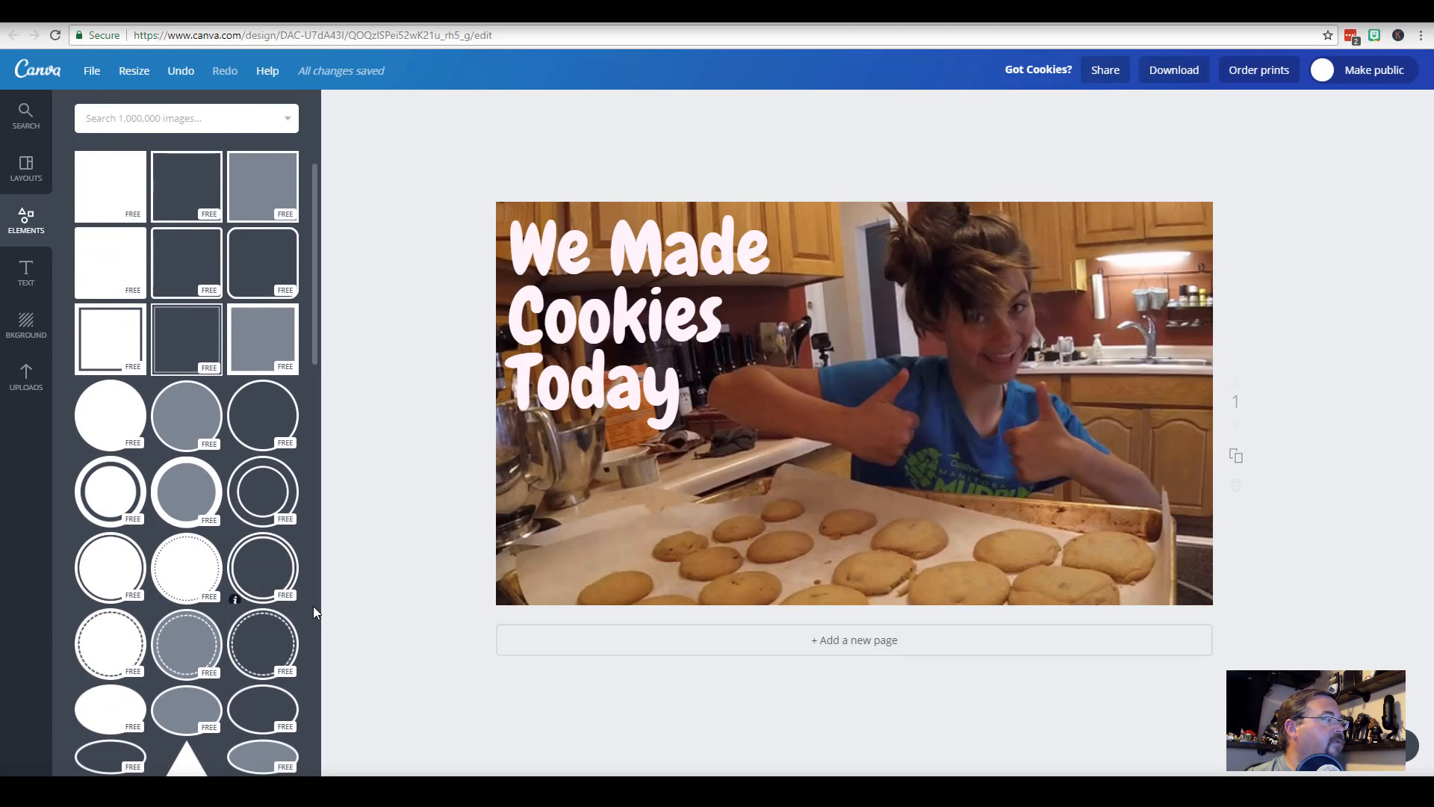
click(196, 647)
drag(953, 448, 708, 299)
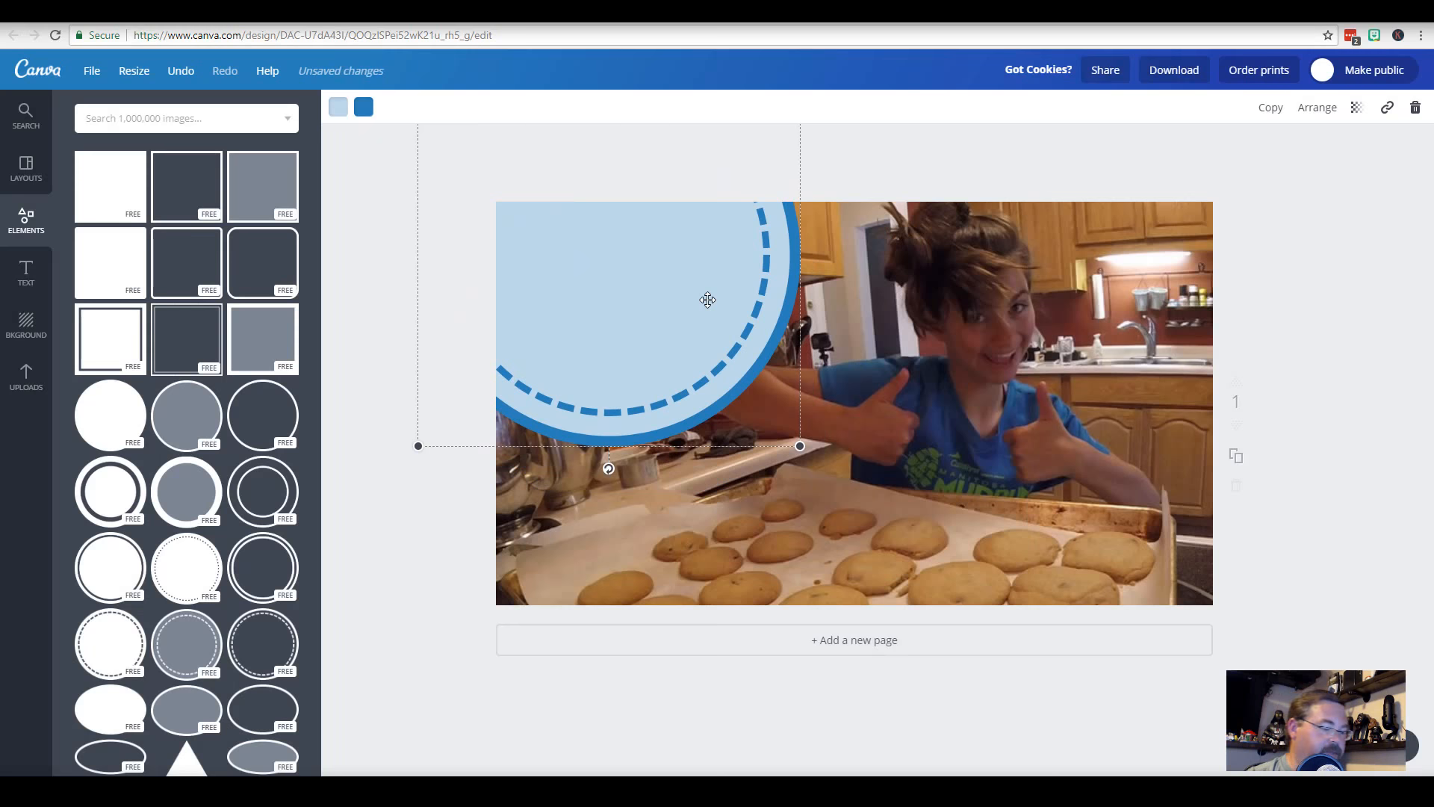
key(Delete)
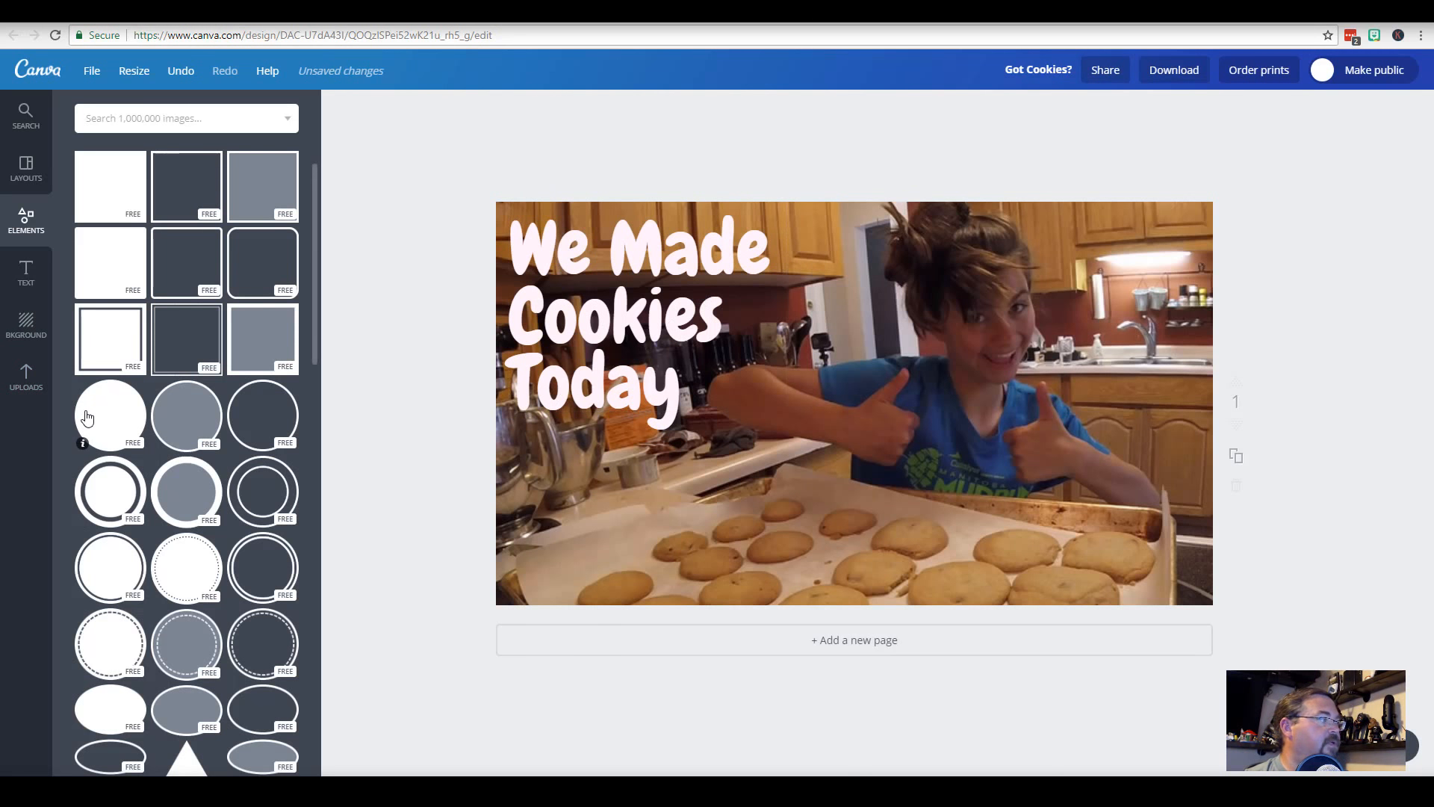
Place the solid circle with a thin outer ring over the photo's upper left corner and send it behind the heading
click(124, 568)
drag(938, 428, 717, 317)
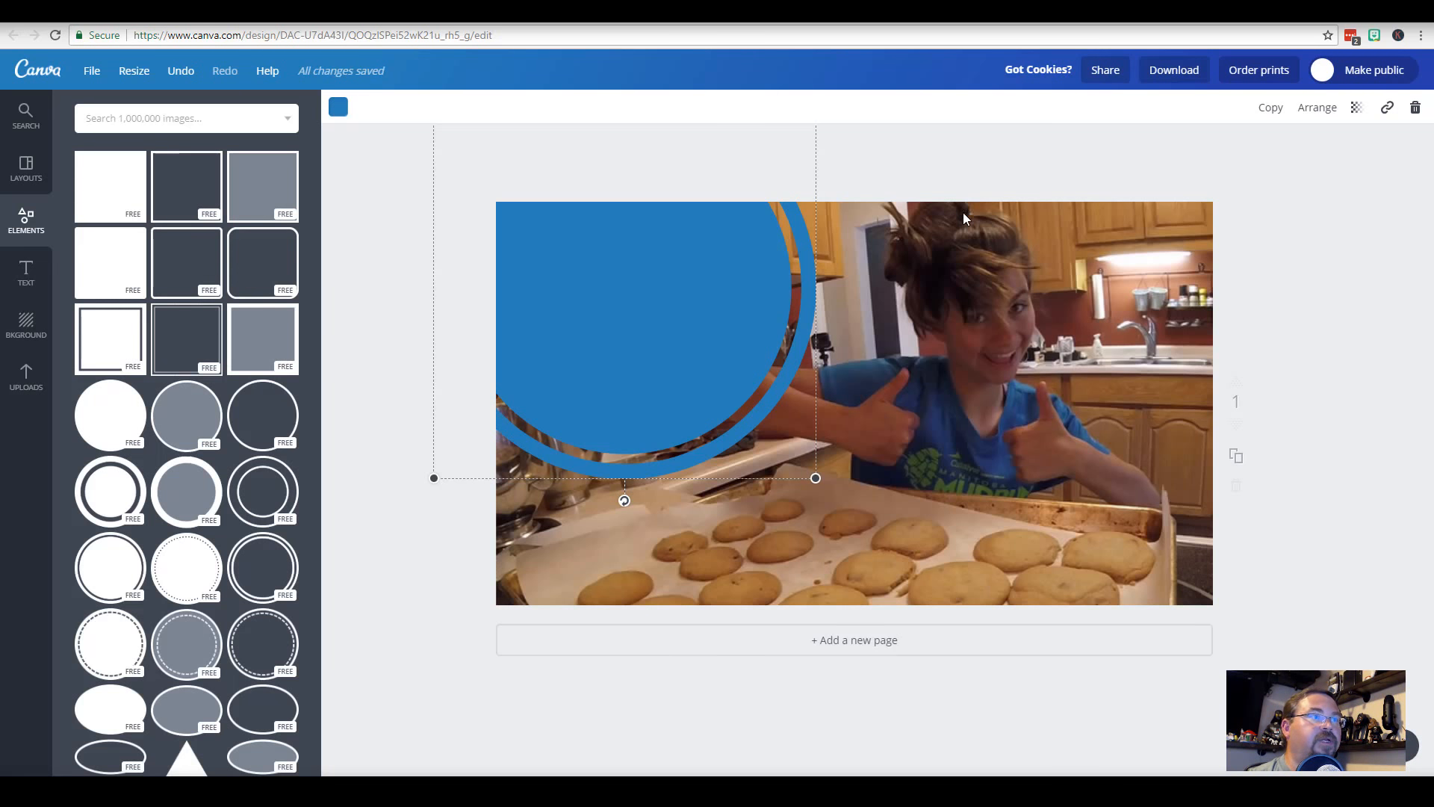
click(1312, 116)
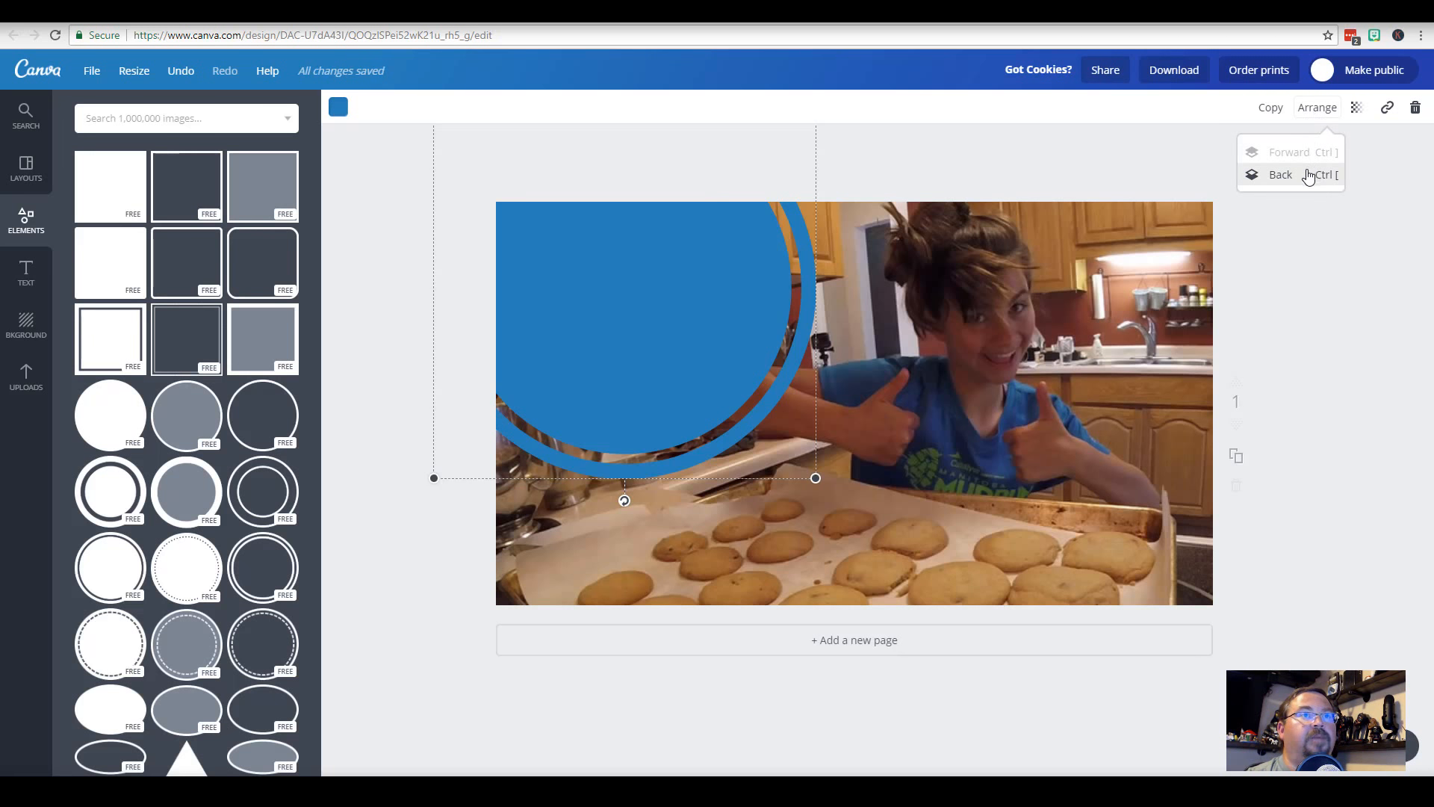
click(1280, 175)
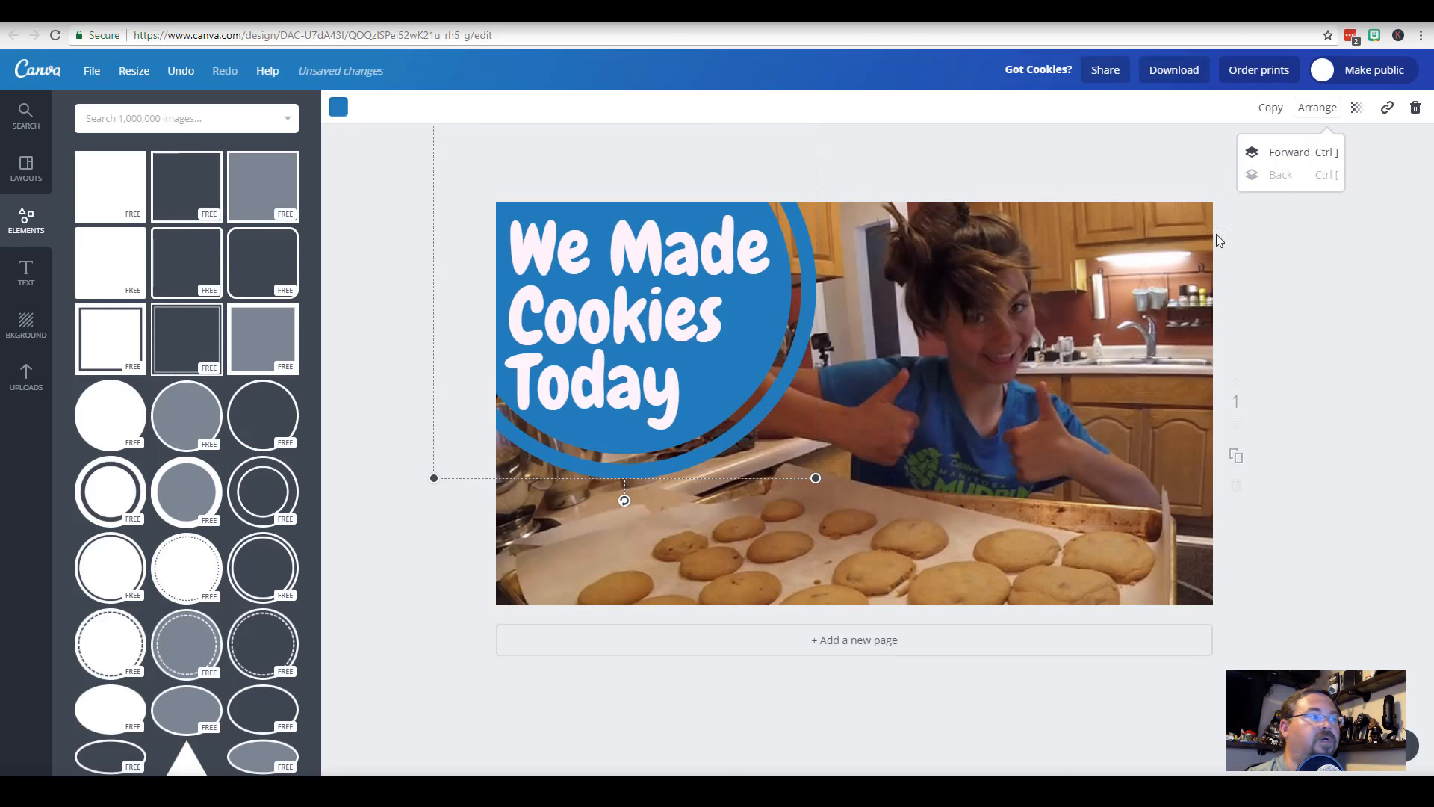
Nudge the heading slightly up and right, and the circle slightly up and left, so the text sits inside the circle
click(745, 367)
drag(745, 367, 754, 362)
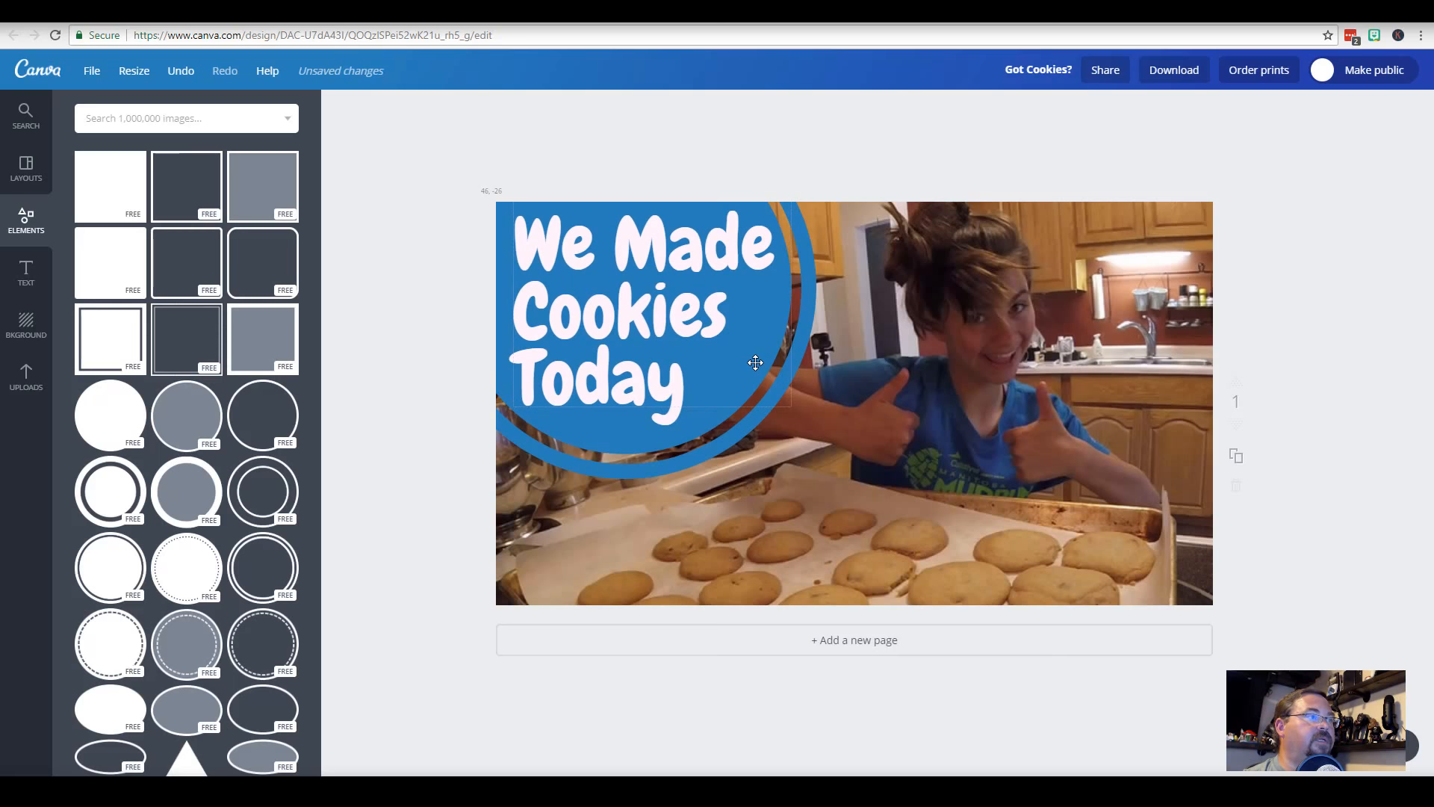
click(746, 435)
drag(746, 435, 744, 428)
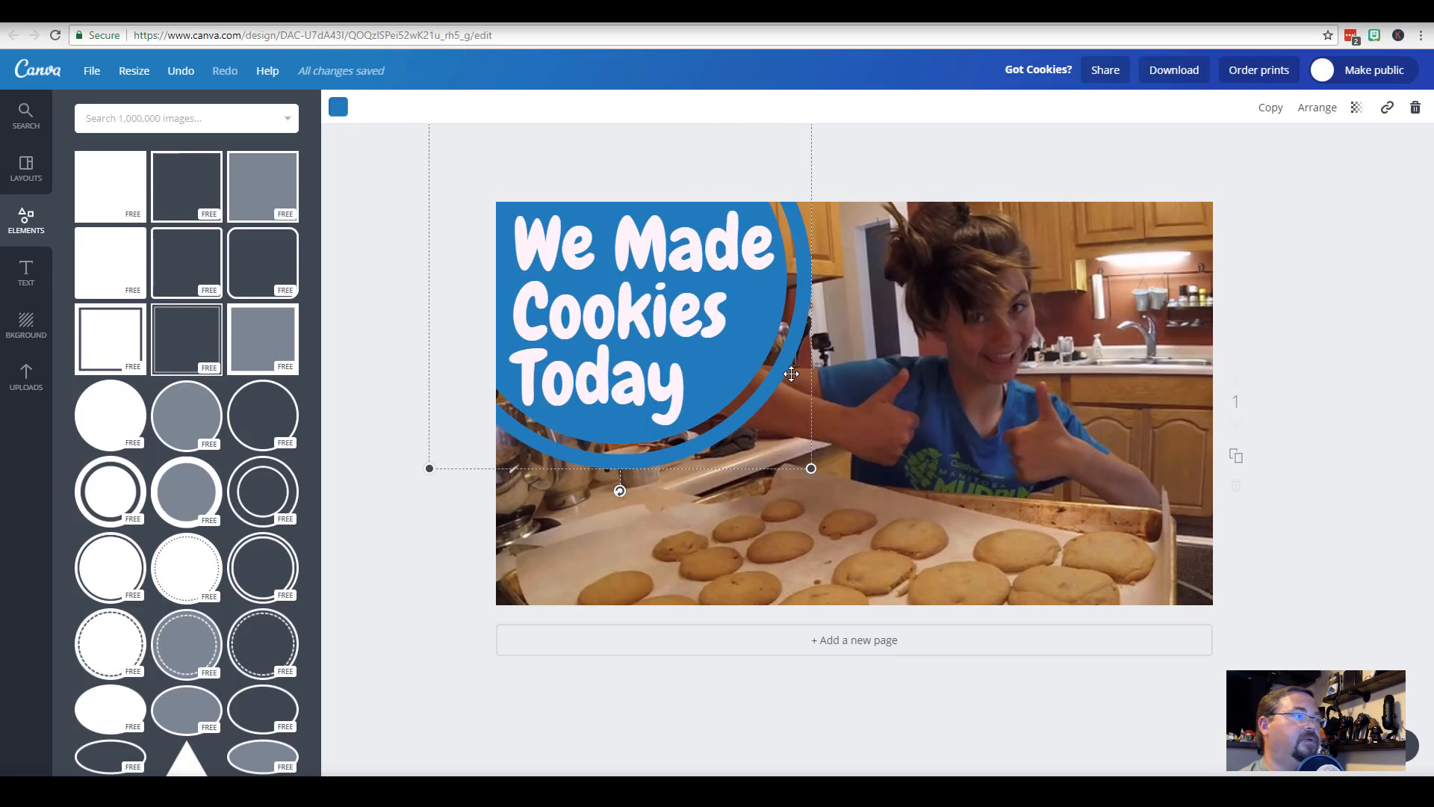
Recolour the circle behind the heading with the custom bright red f52821
click(339, 107)
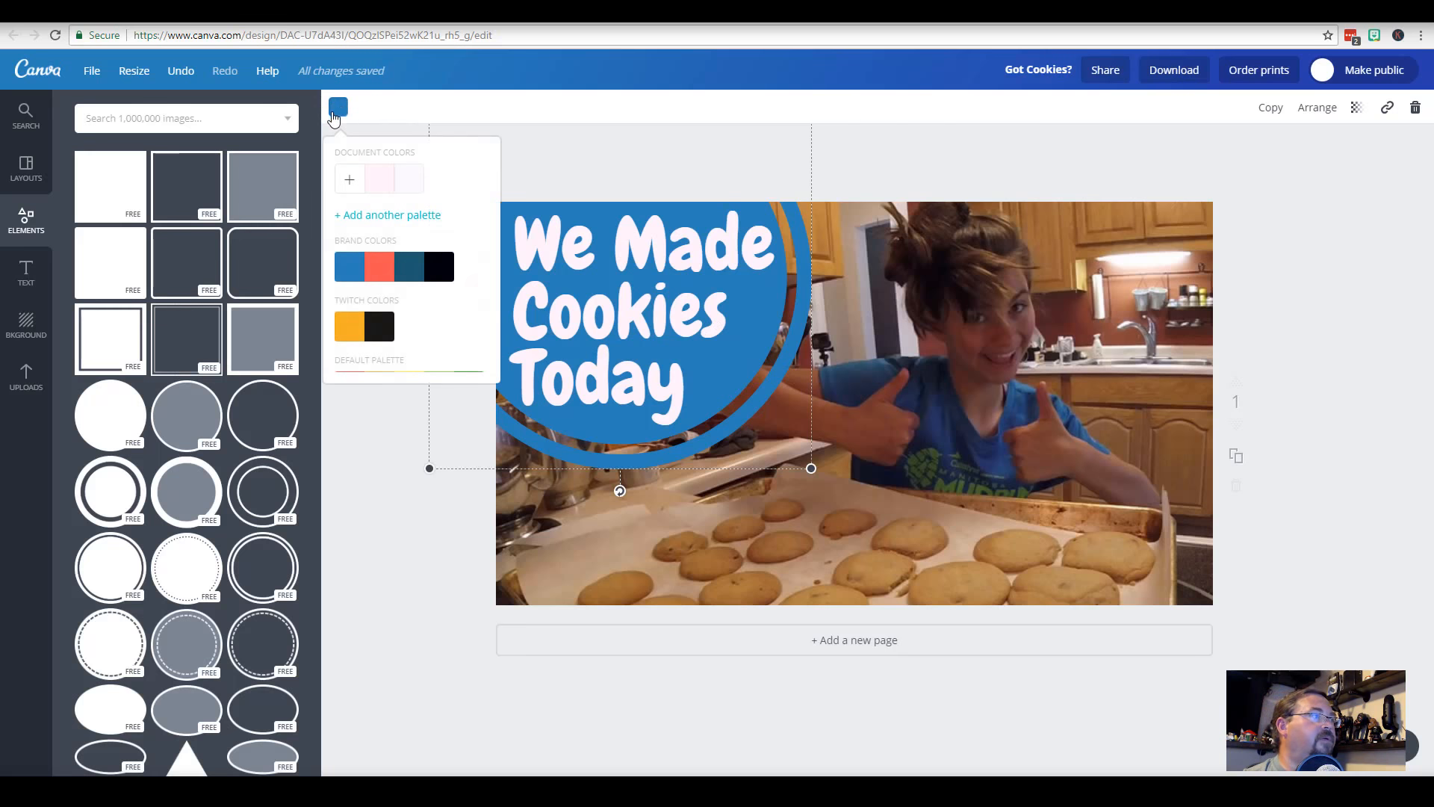
click(402, 281)
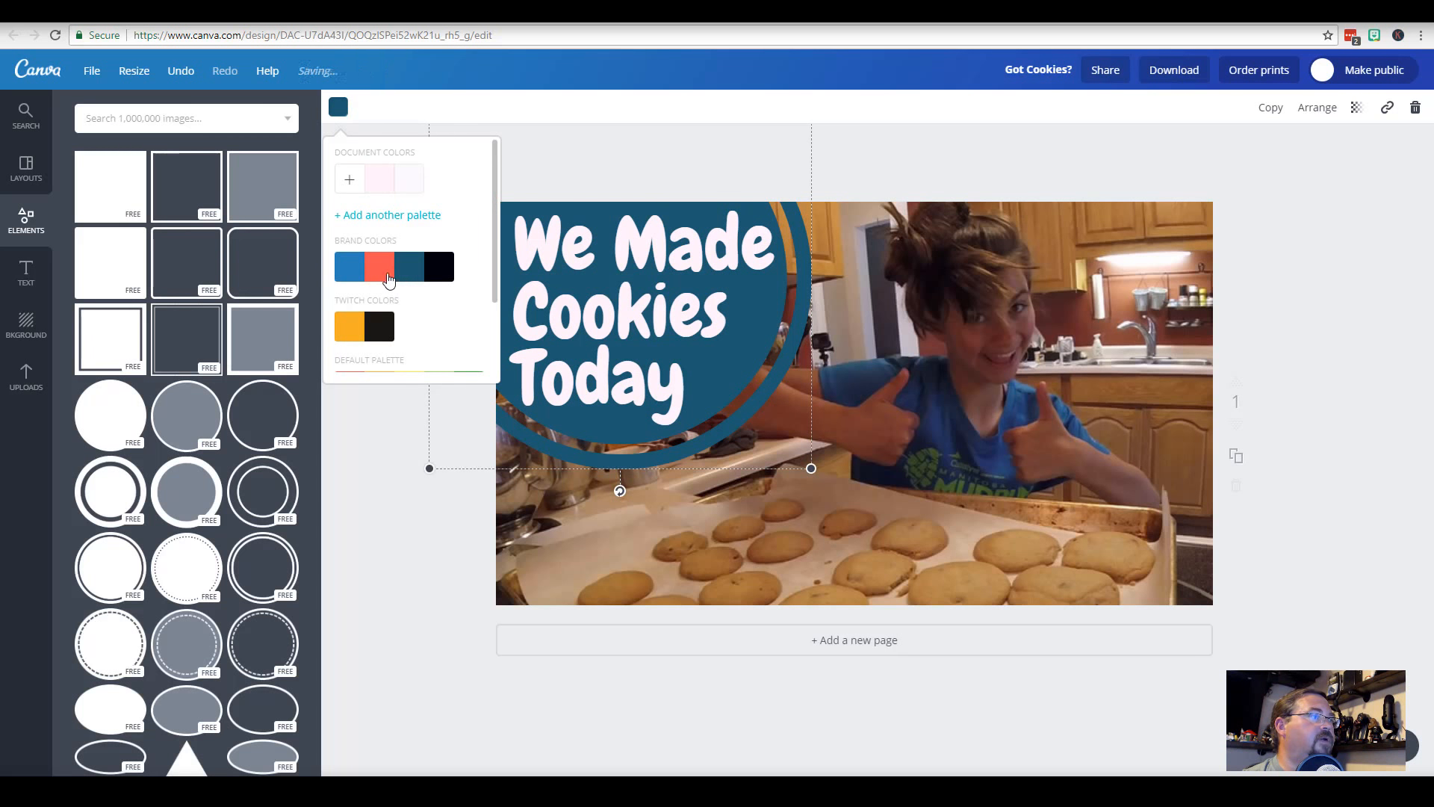
click(380, 277)
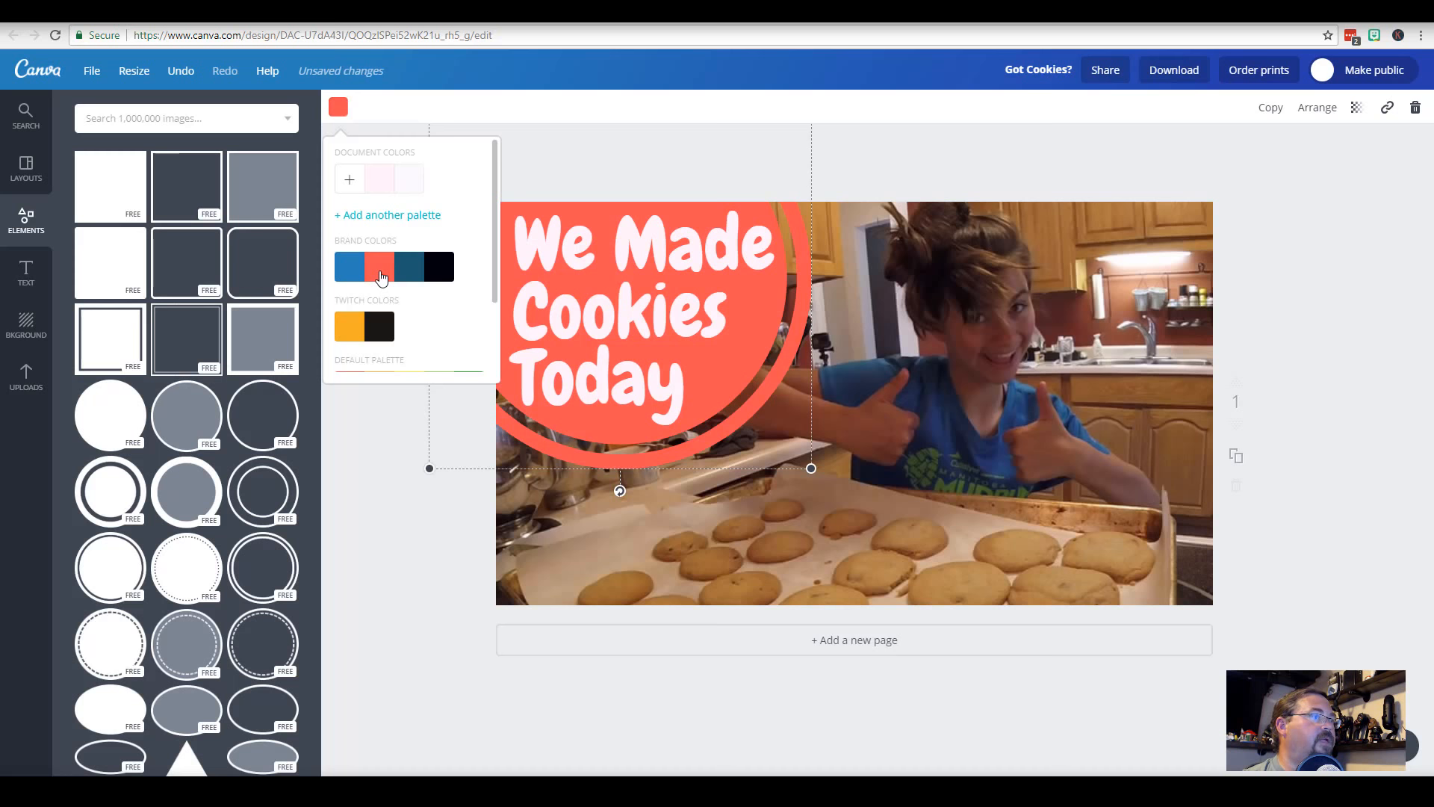
click(348, 183)
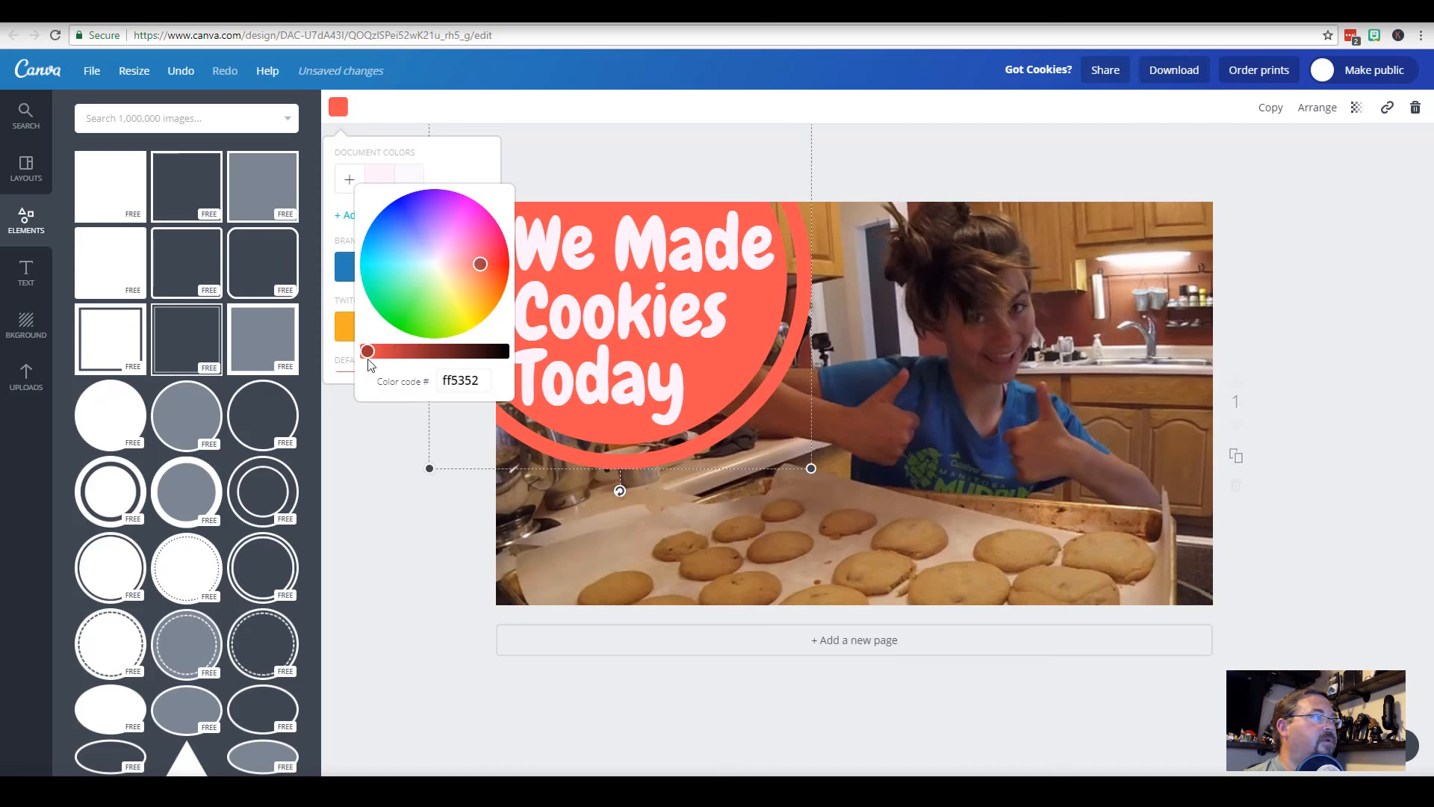
drag(368, 351, 372, 351)
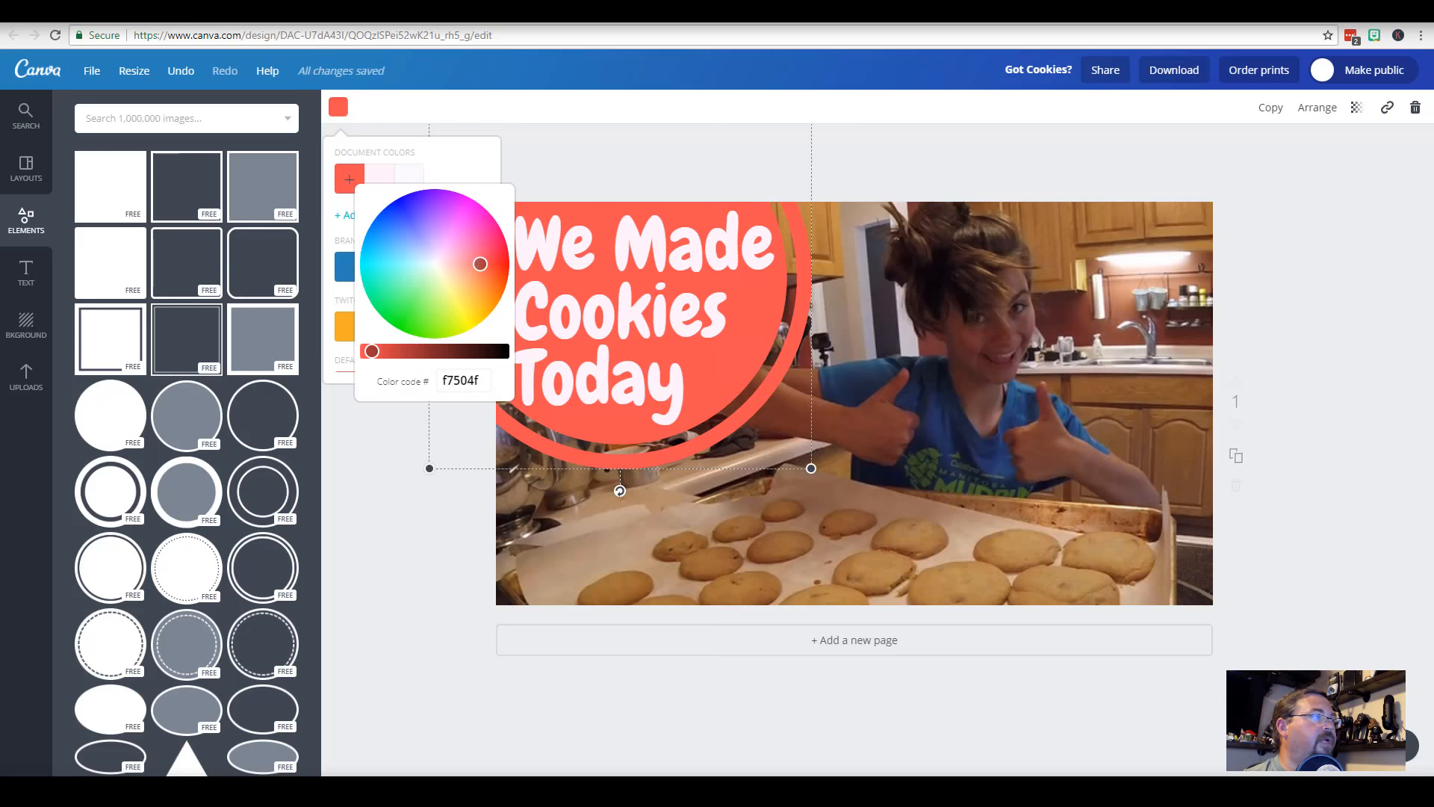
drag(481, 264, 493, 266)
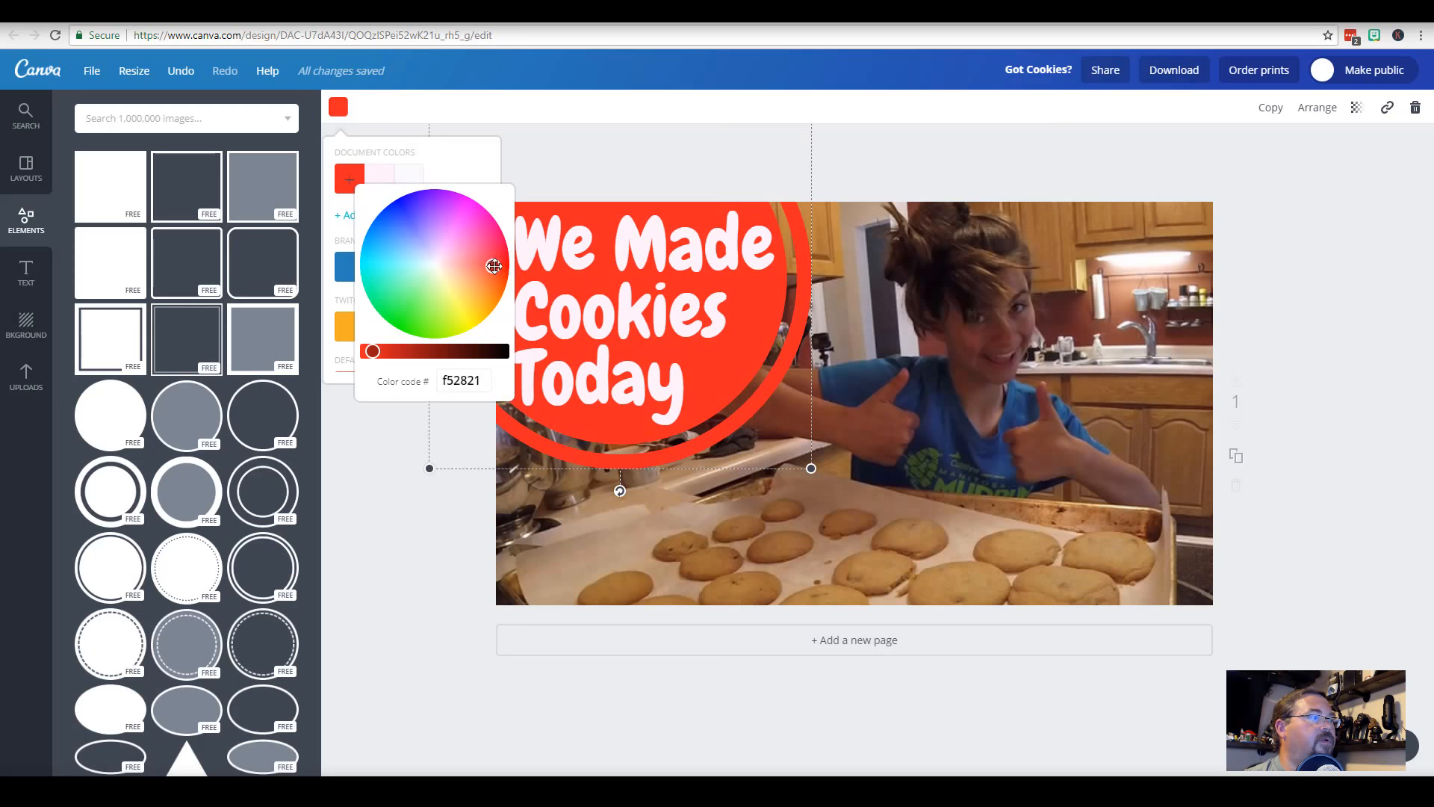
click(585, 160)
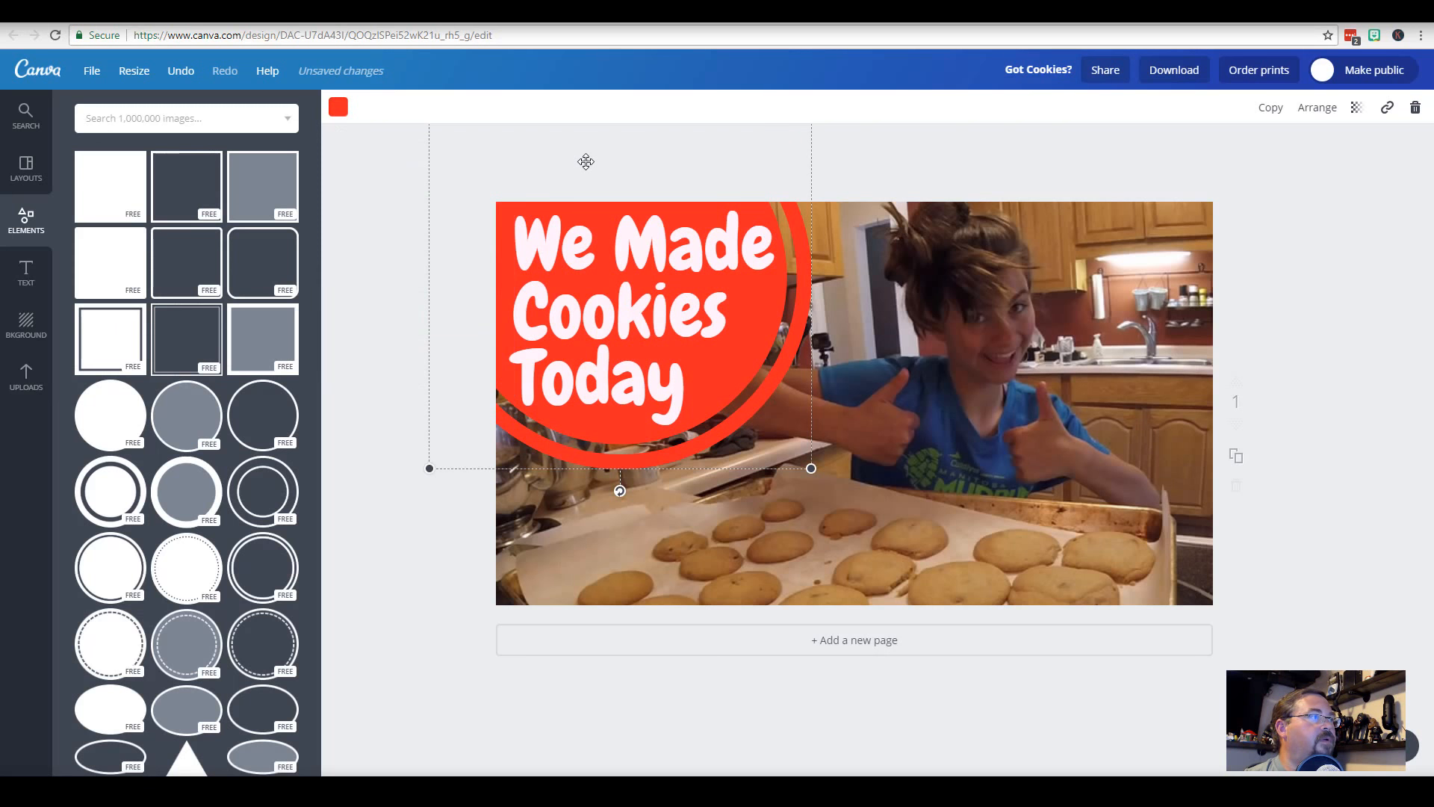
Centre-align the "We Made Cookies Today" heading and shift it slightly up and left inside the red circle
click(756, 319)
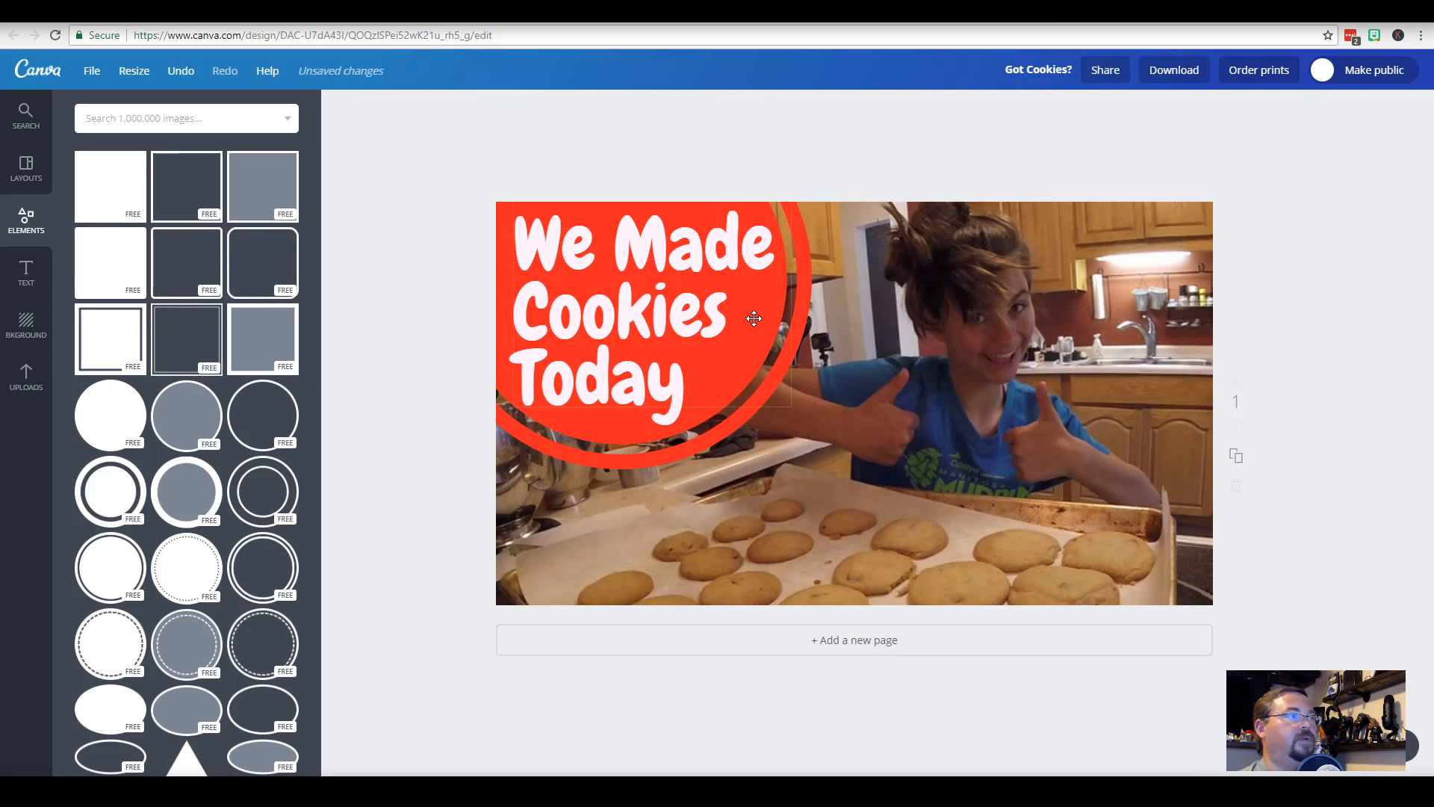
click(756, 320)
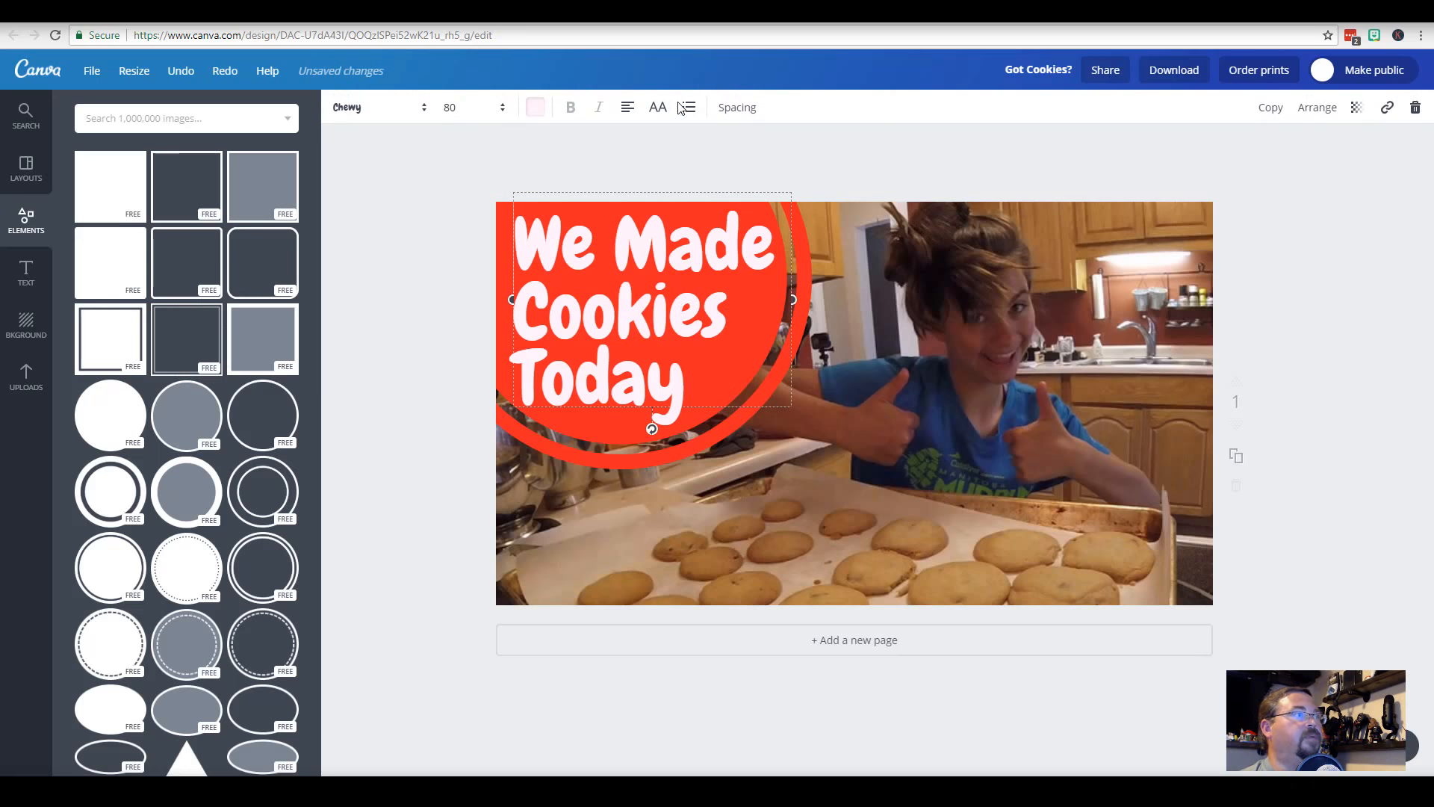
click(628, 106)
click(658, 153)
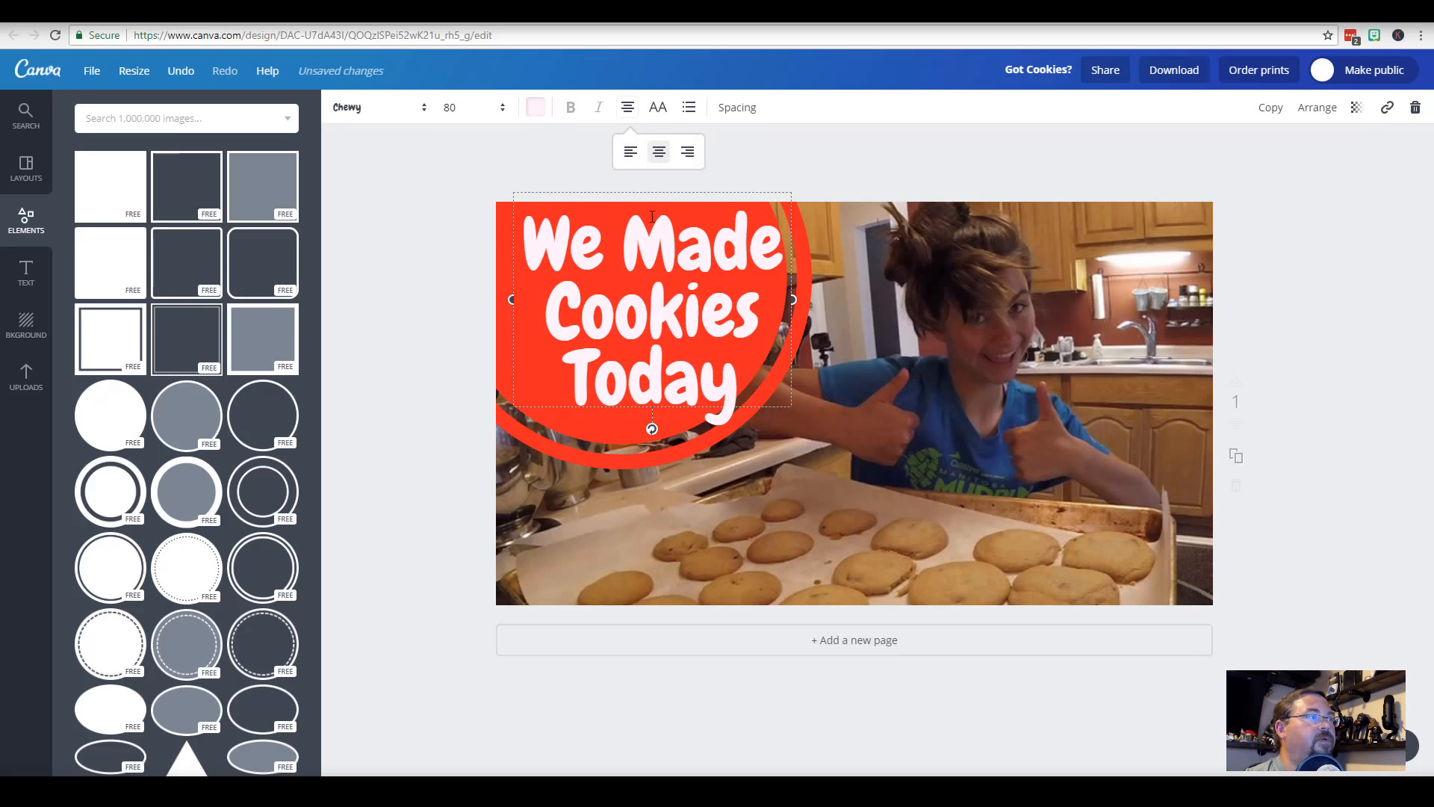
drag(646, 193, 625, 187)
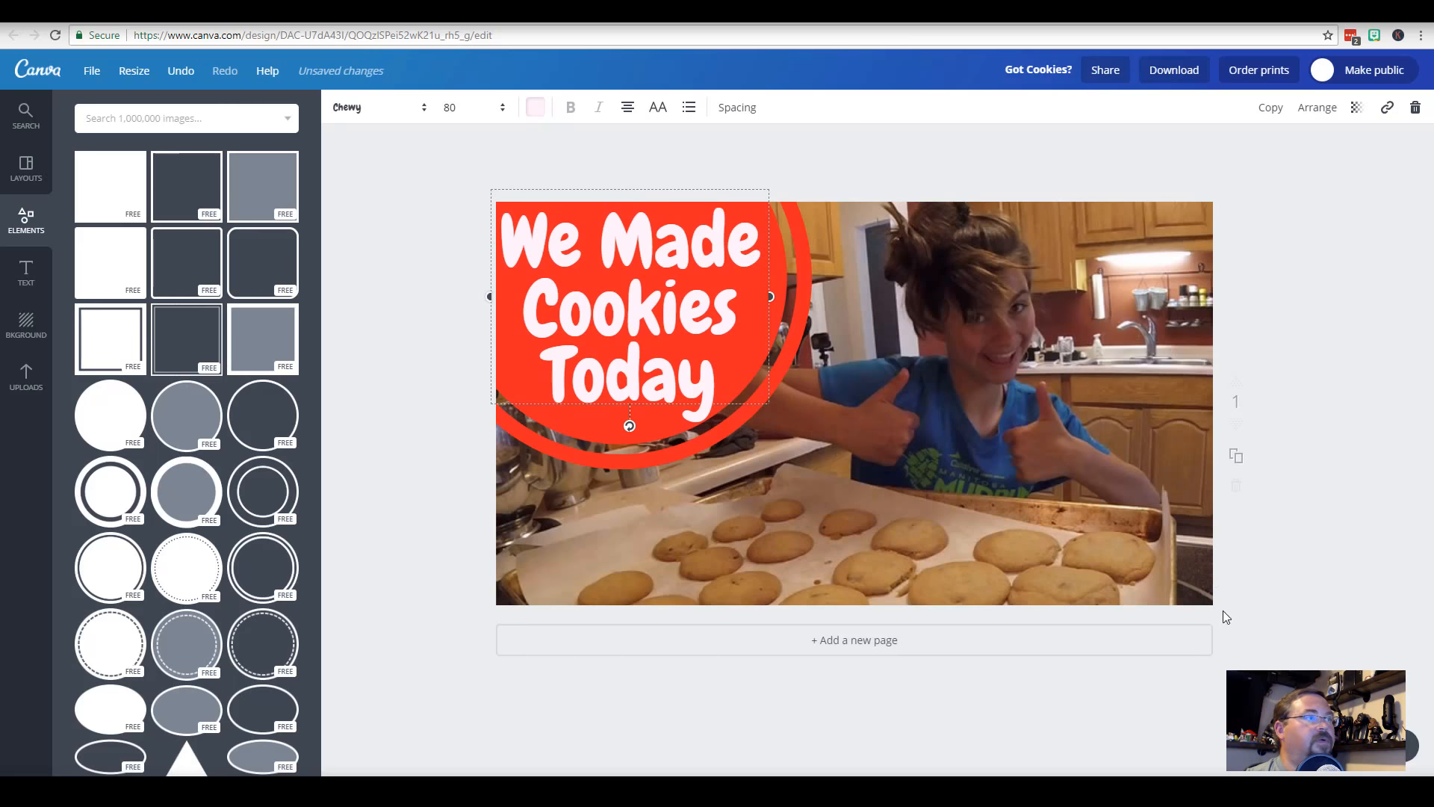
Check the design at thumbnail size and delete the red circle behind the heading
key(ctrl+minus)
key(ctrl+minus)
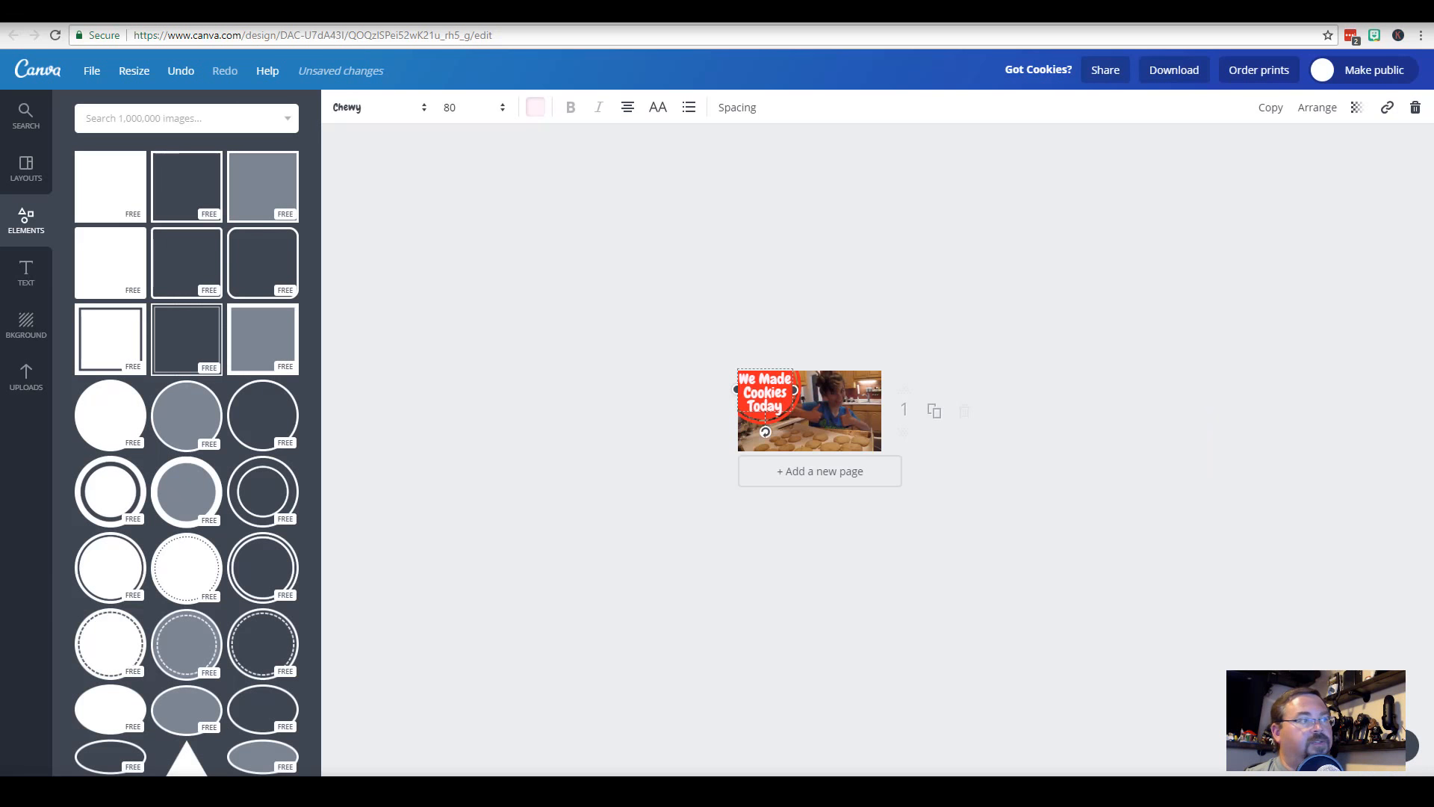
click(1083, 516)
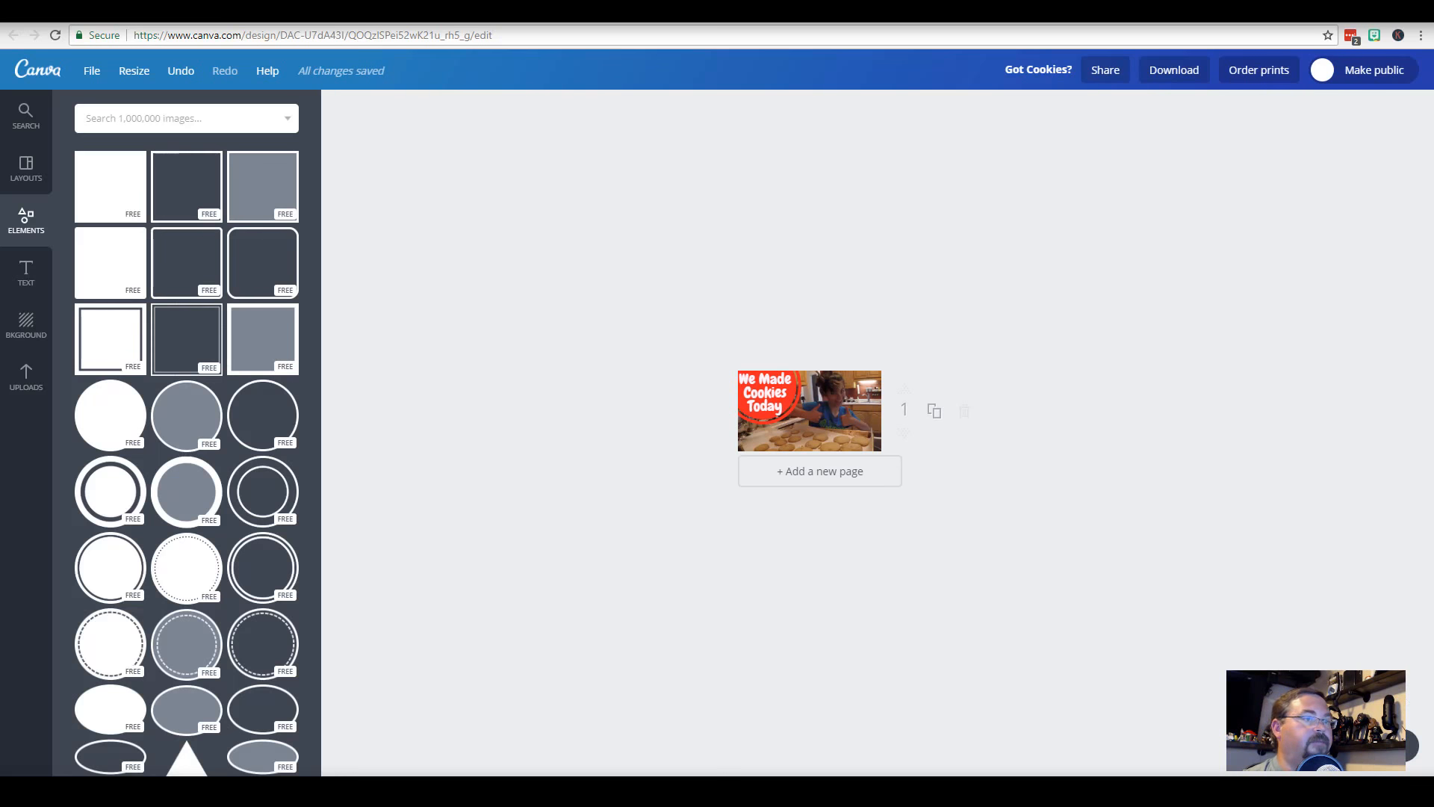
key(ctrl+plus)
key(ctrl+plus)
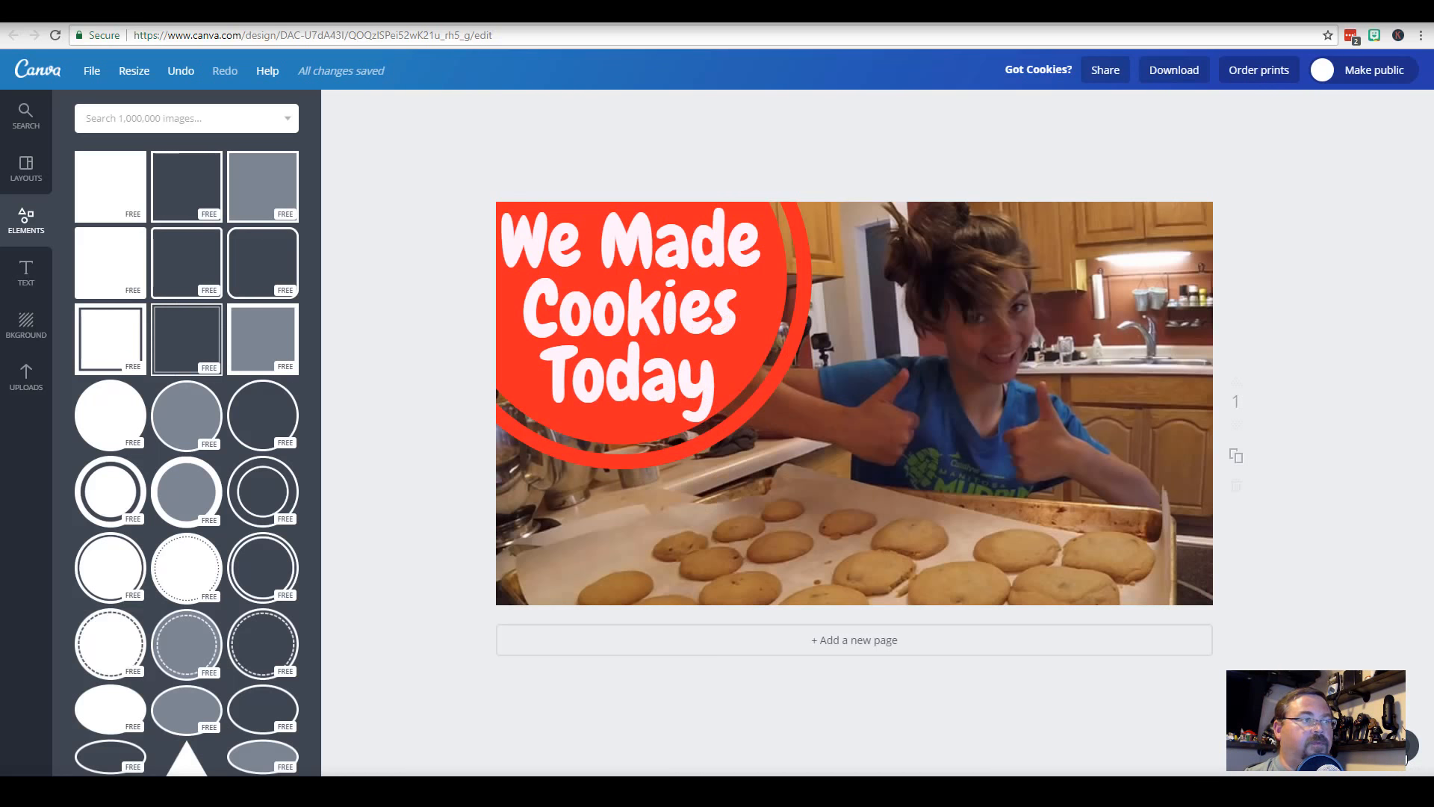
click(576, 443)
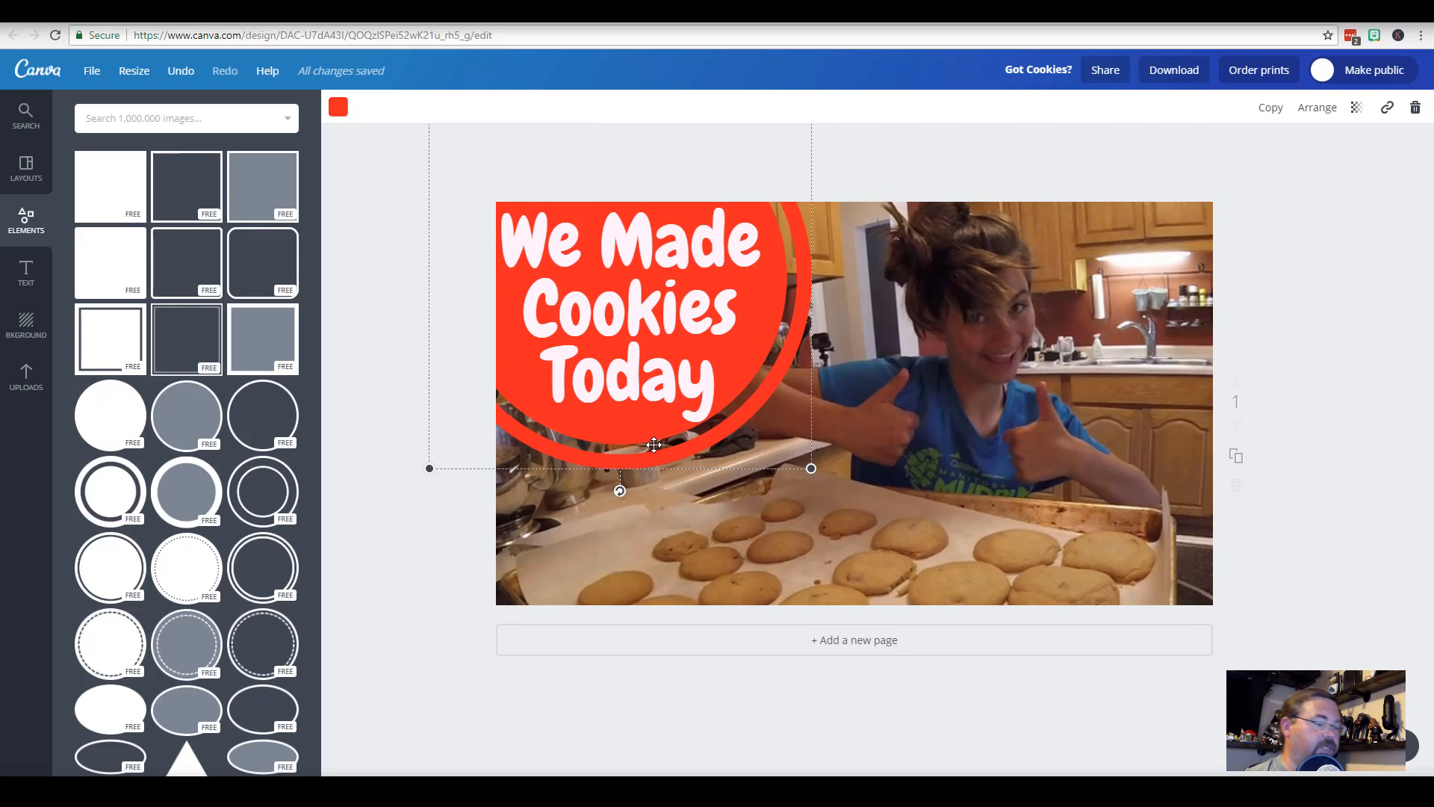
key(Delete)
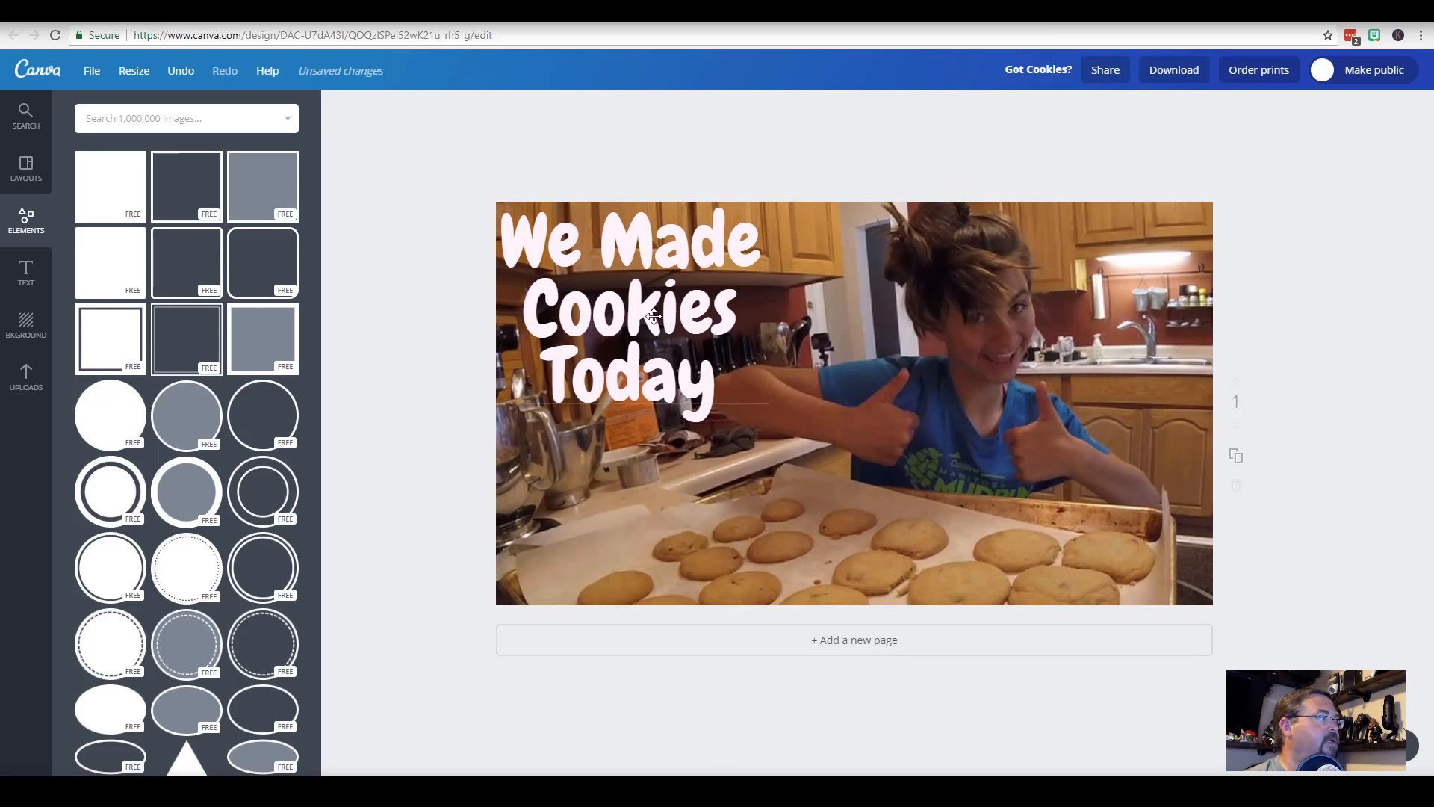
Add a solid blue square, stretch it beyond the page's upper and lower edges, and position it over the photo's left part
click(116, 206)
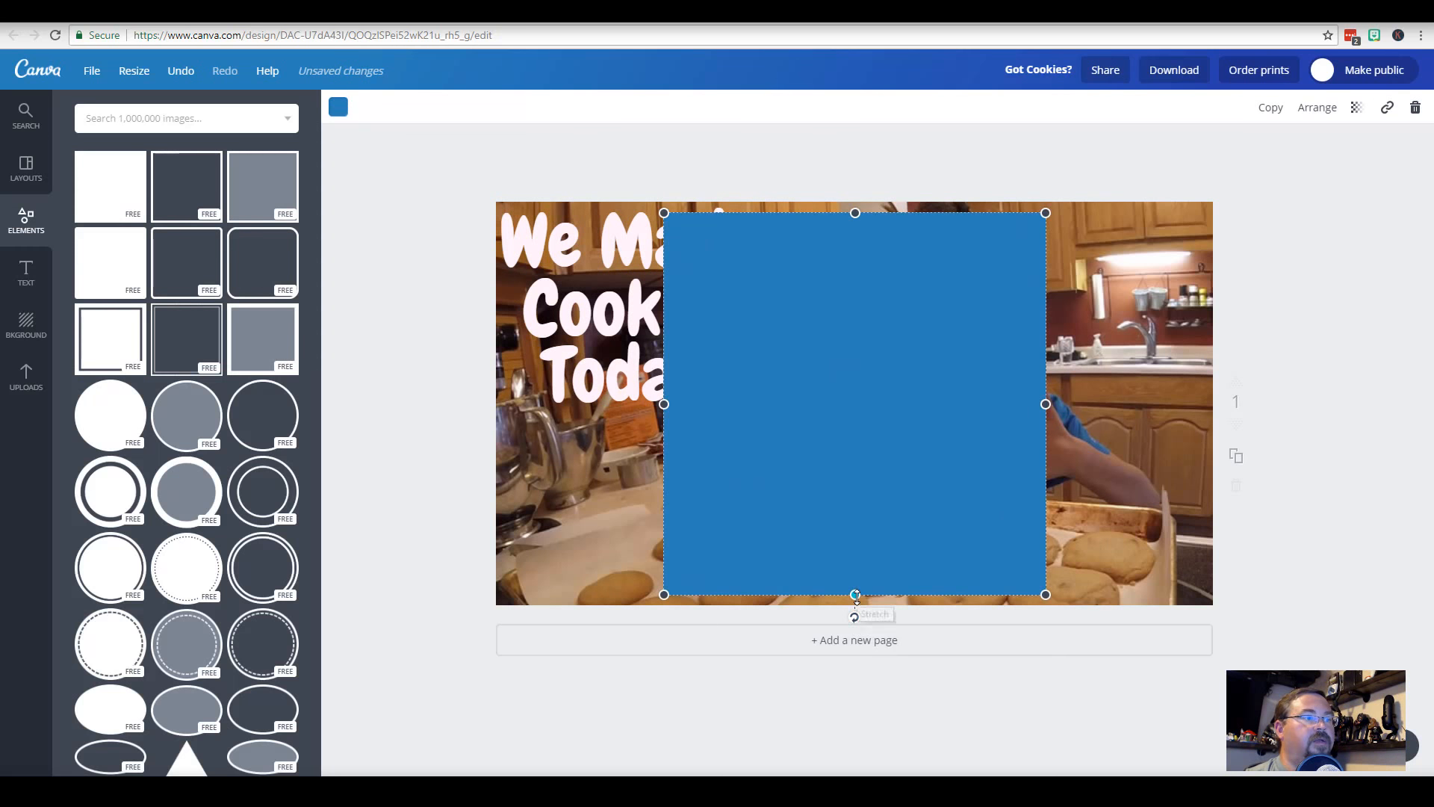
drag(856, 596, 857, 740)
drag(855, 213, 855, 125)
drag(799, 432, 520, 407)
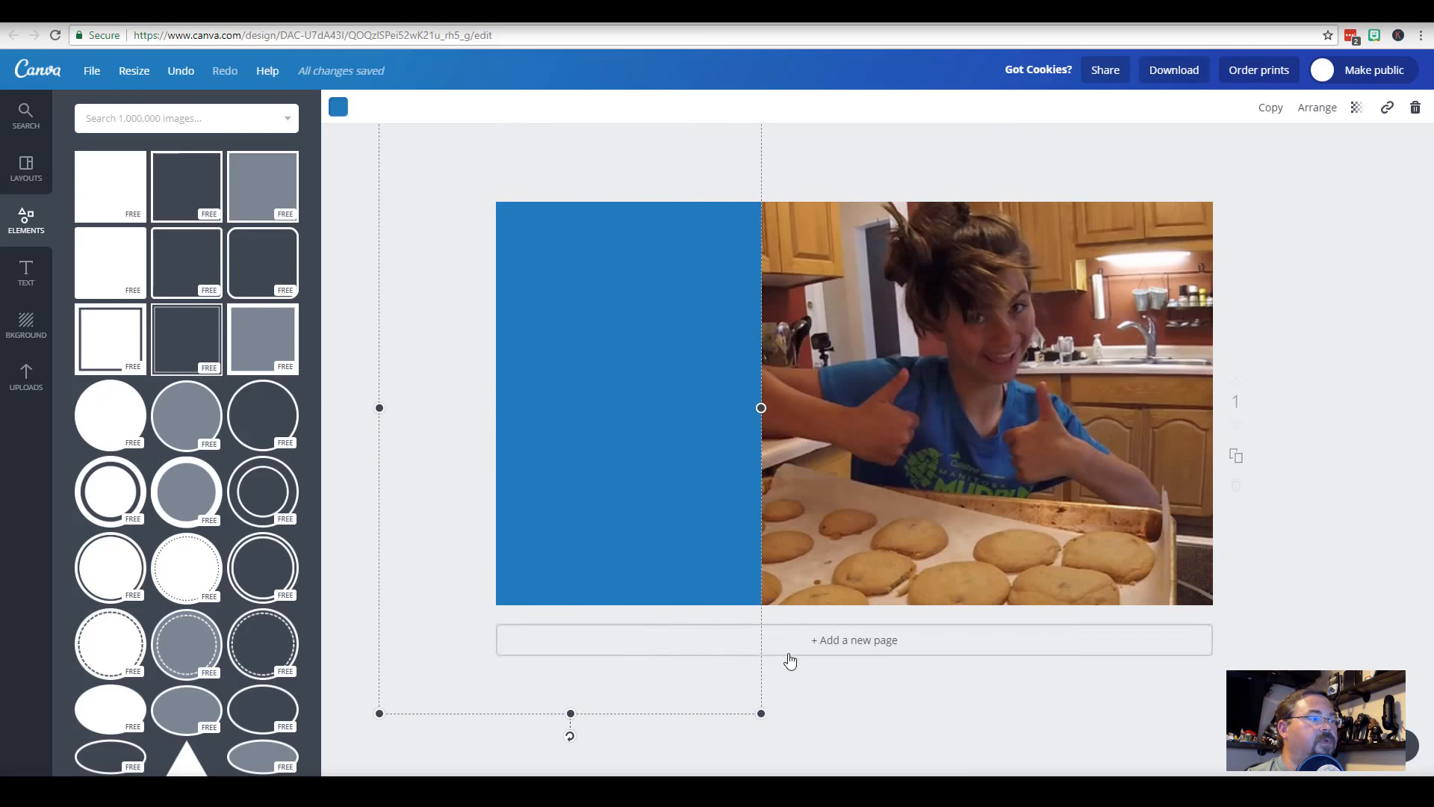
Tilt the blue panel clockwise into a slanted divider, send it behind the heading and shift it slightly up and left
drag(572, 713, 464, 669)
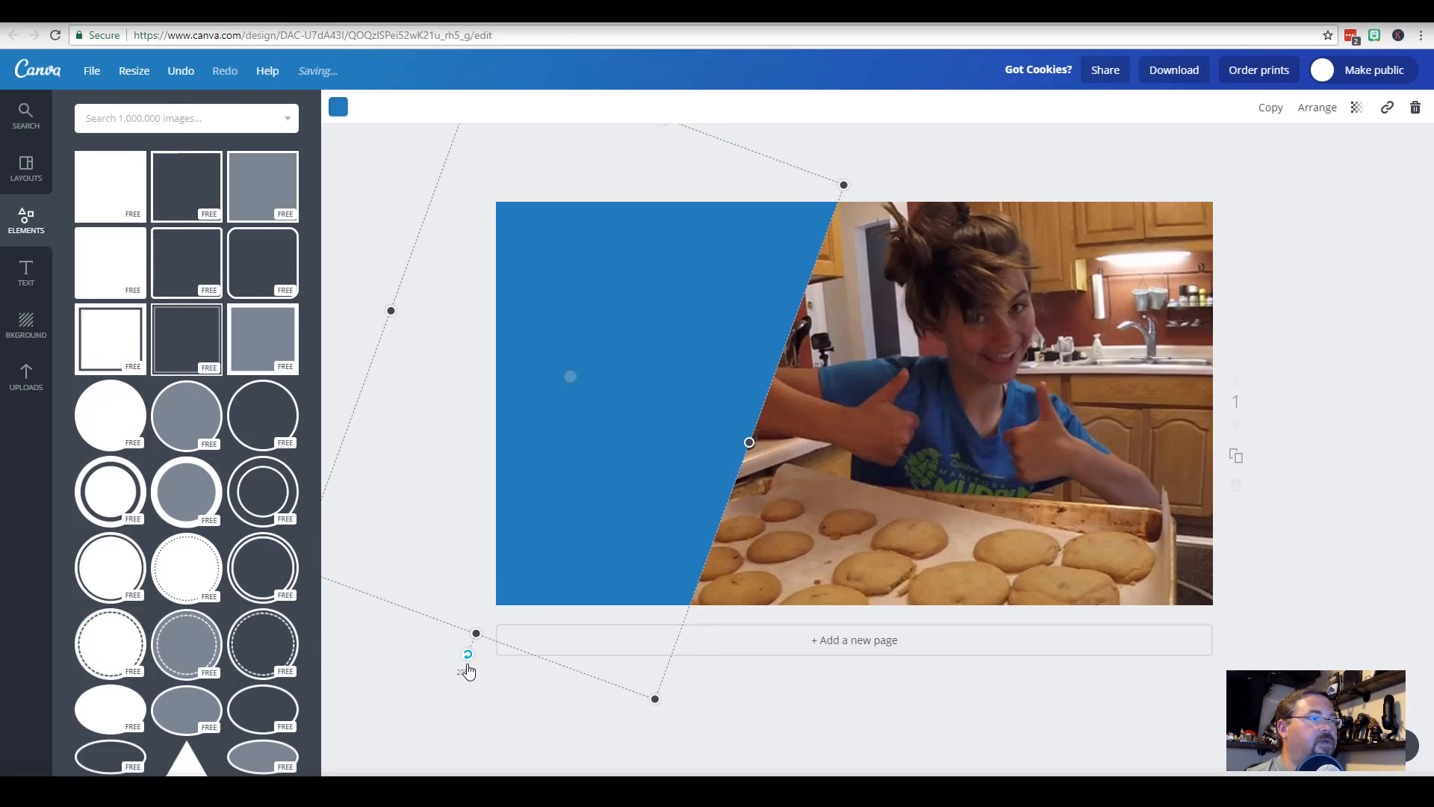
click(1315, 109)
click(1298, 180)
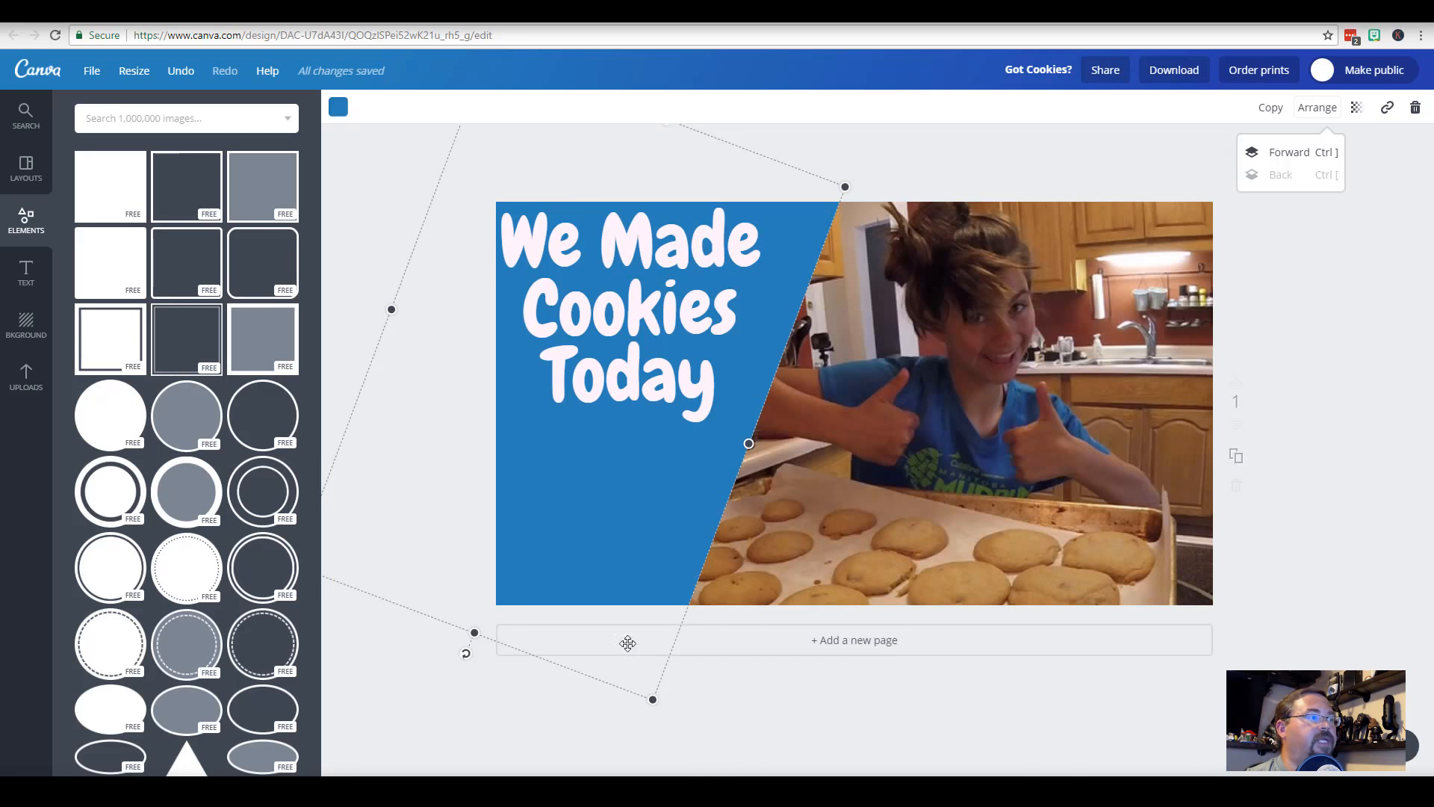
drag(467, 660, 482, 659)
drag(611, 553, 590, 538)
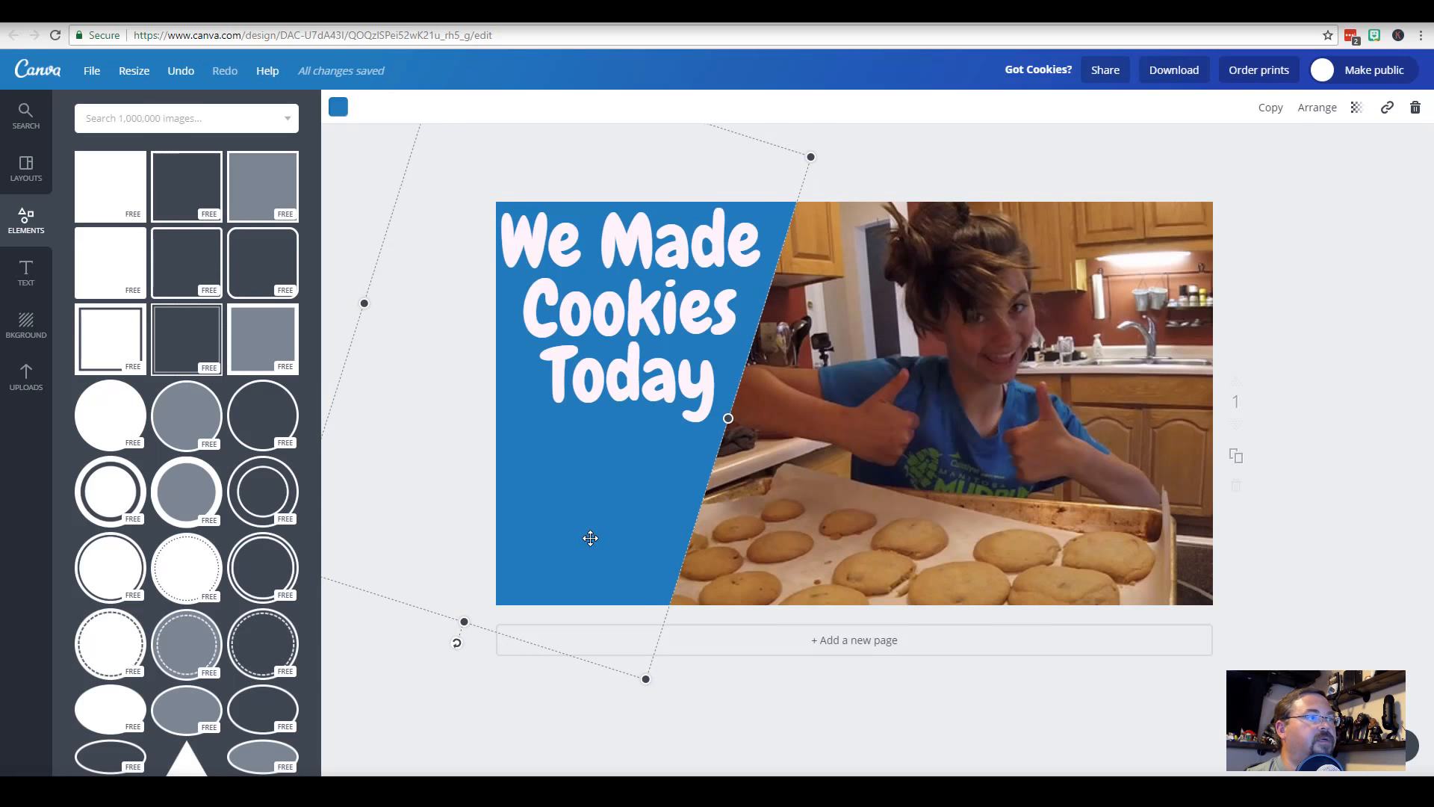
Left-align the "We Made Cookies Today" heading and lower it on the blue panel, just inside the page's left edge
click(643, 384)
click(643, 384)
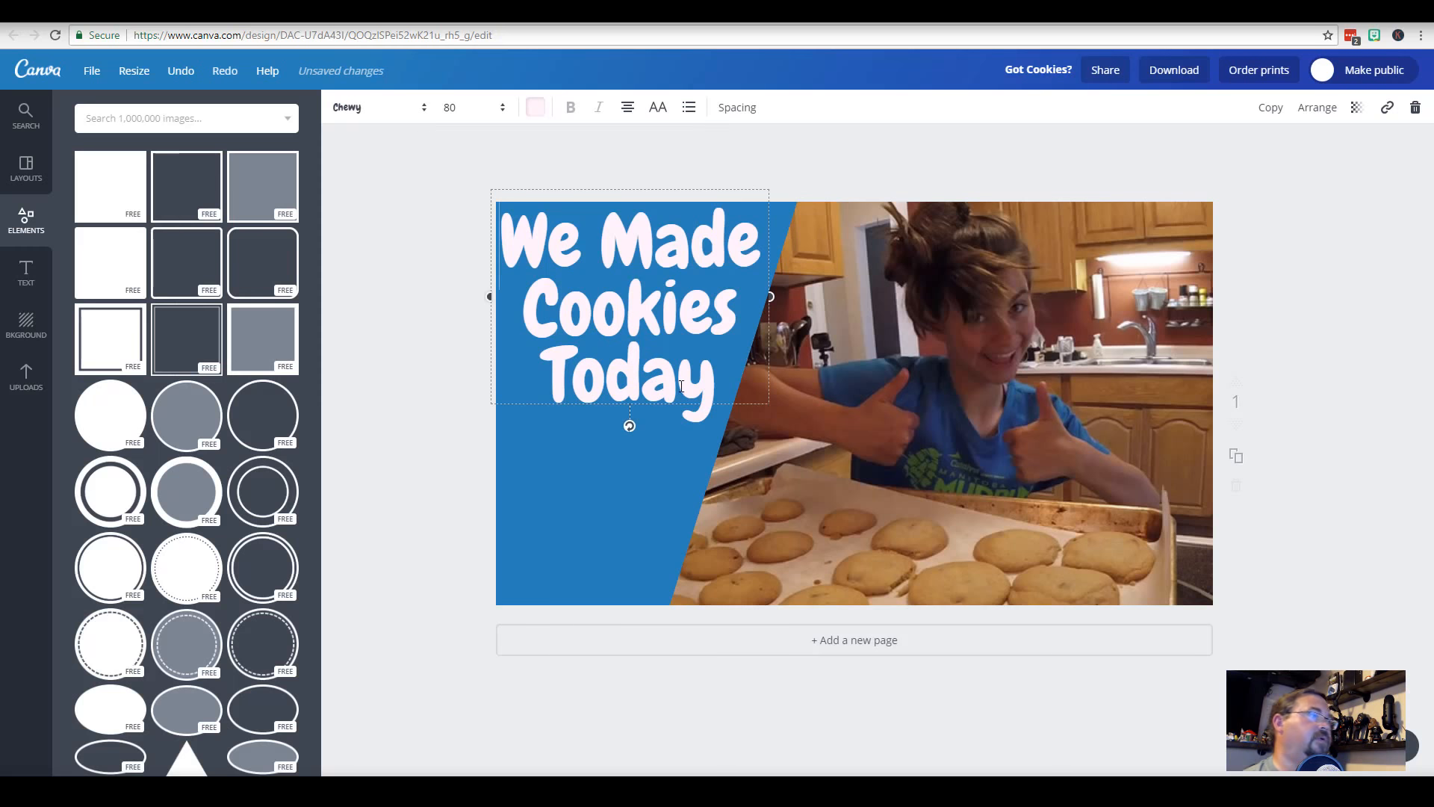
click(628, 108)
click(630, 153)
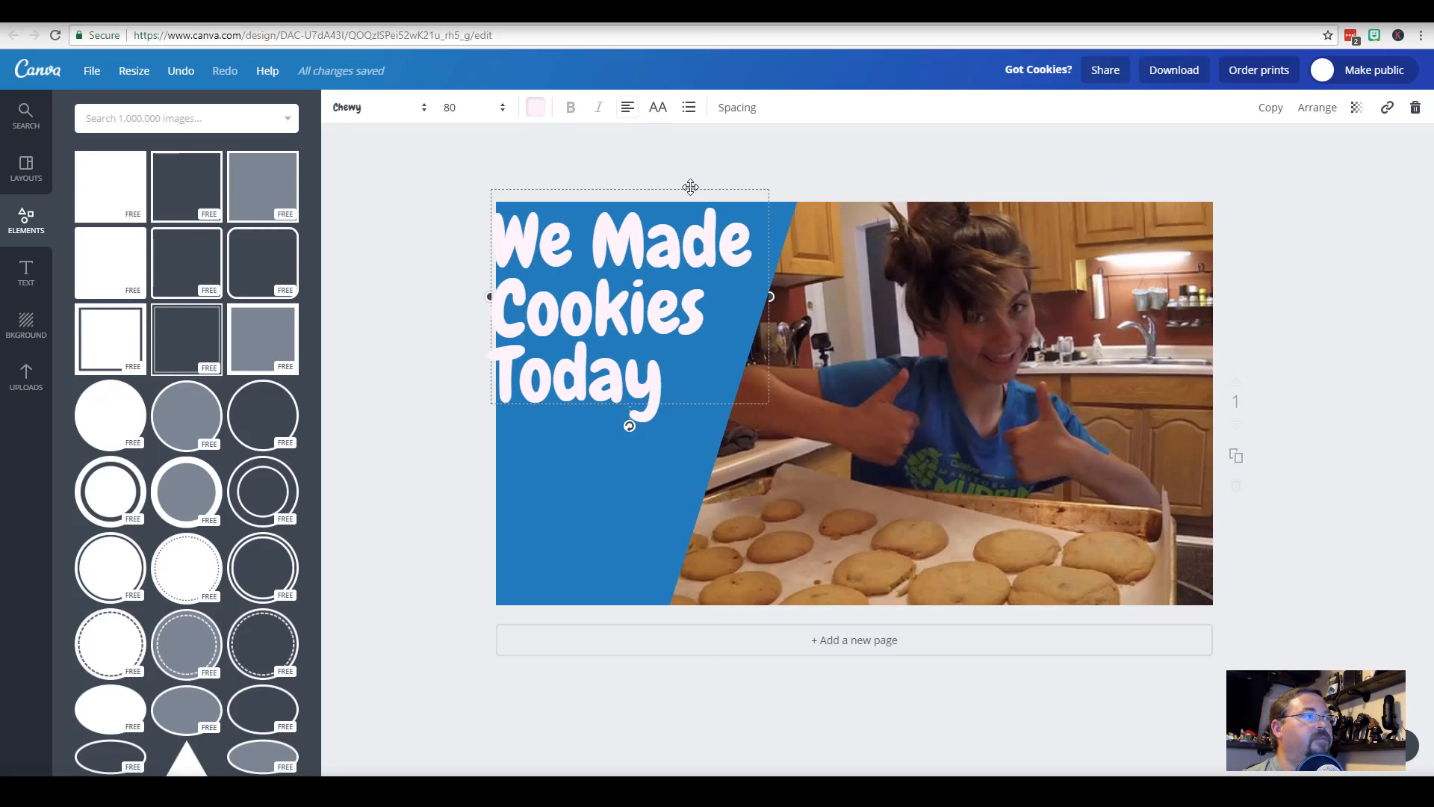
drag(687, 188, 695, 240)
Shift the blue panel slightly right and lower the heading to sit near the page's vertical middle
click(778, 215)
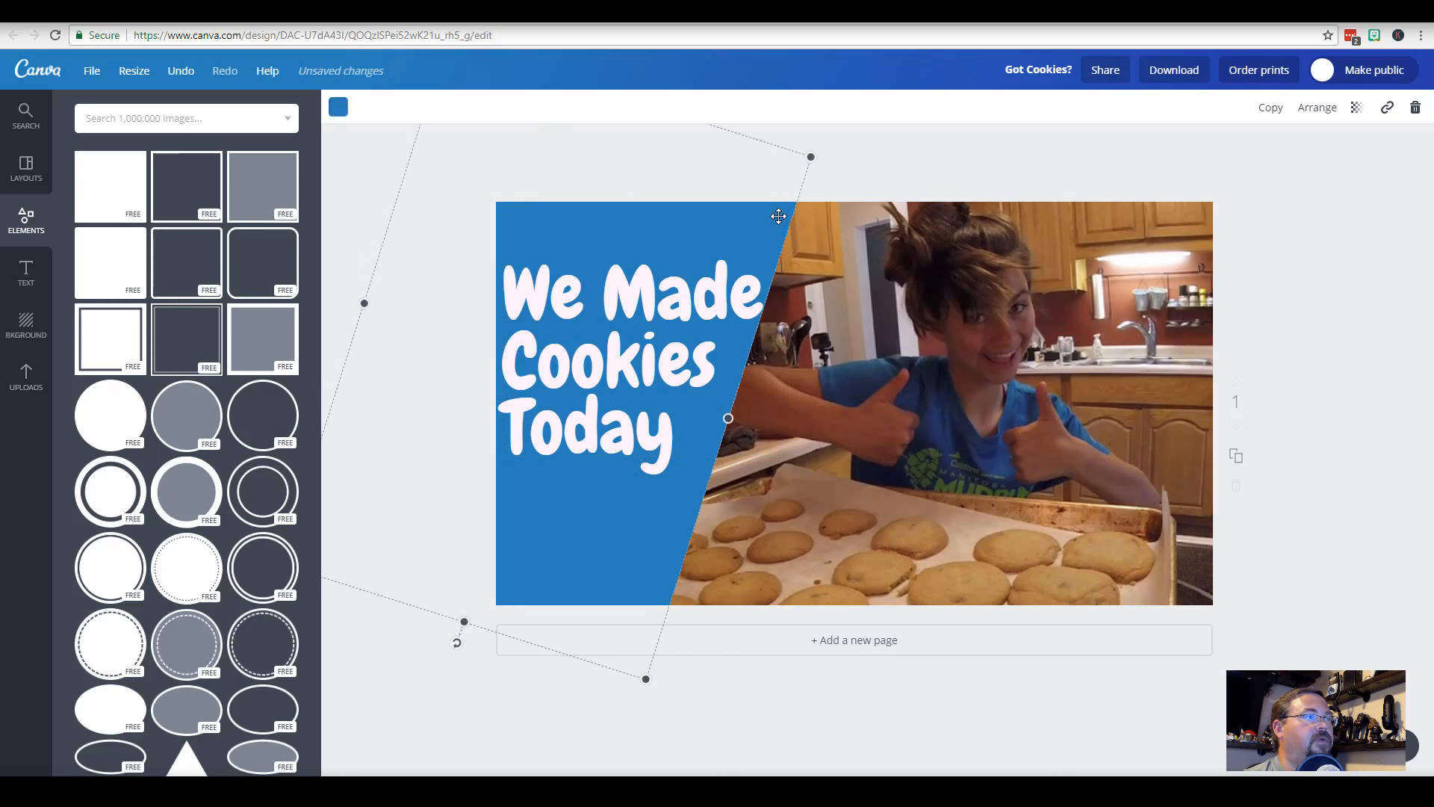
drag(779, 216, 795, 220)
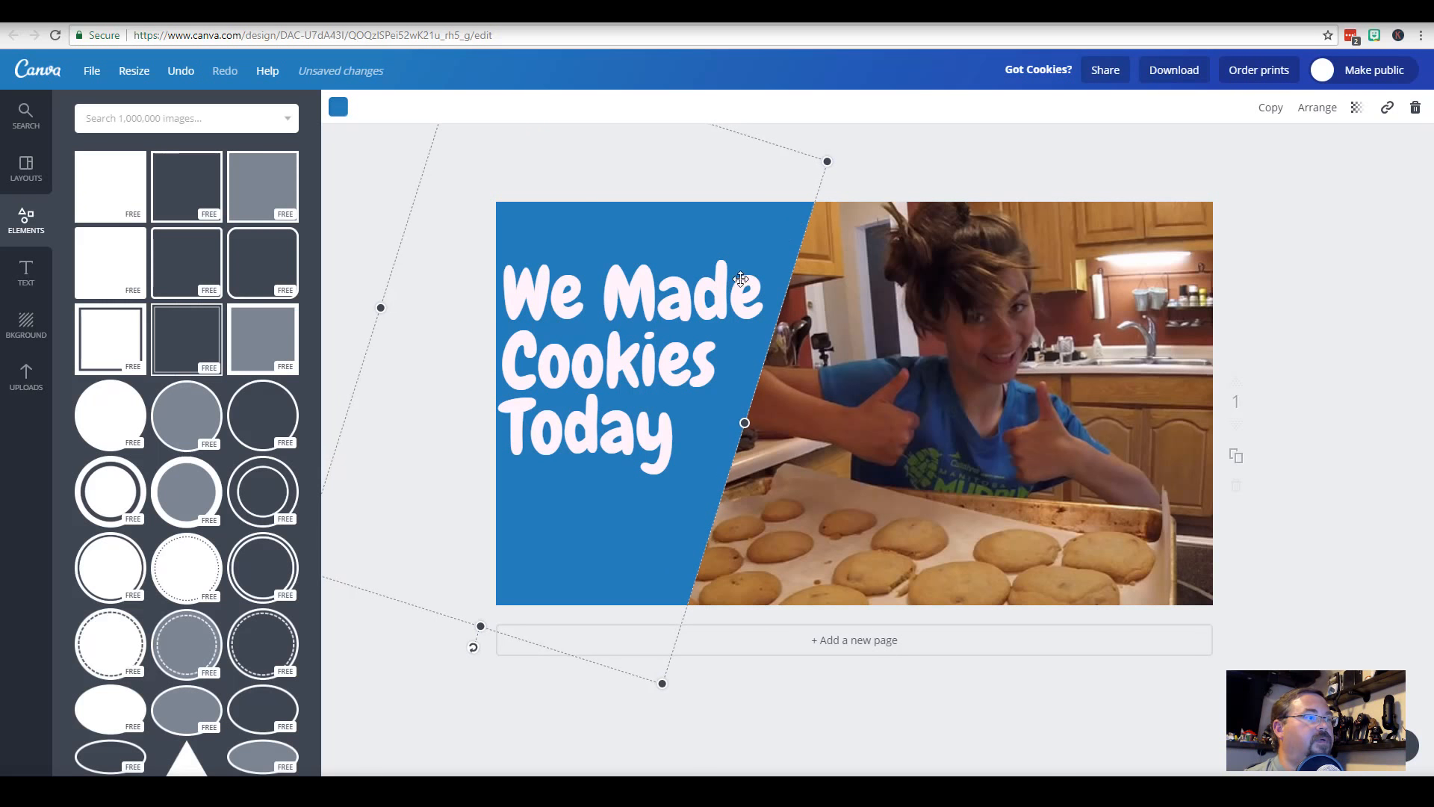
click(717, 281)
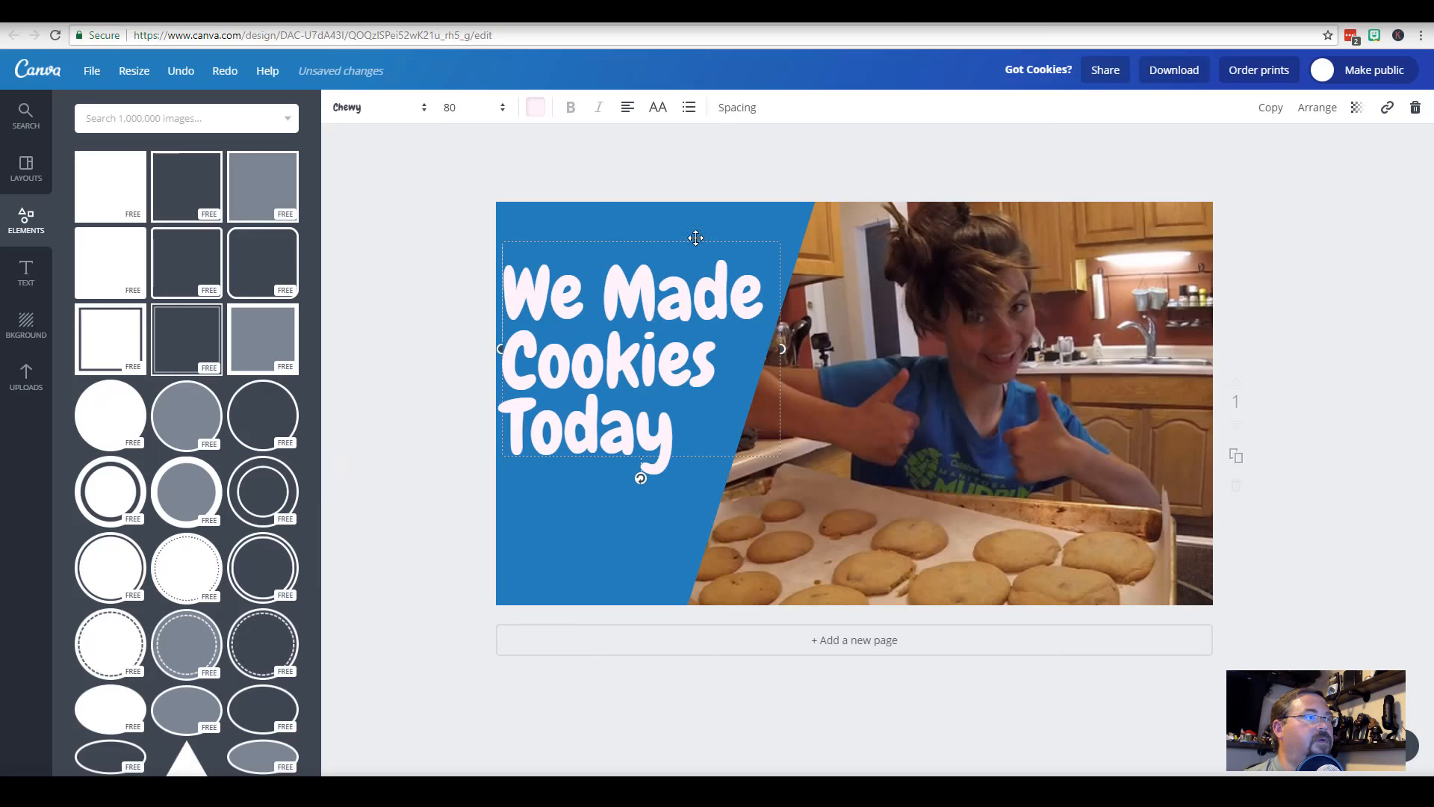
drag(695, 237, 698, 255)
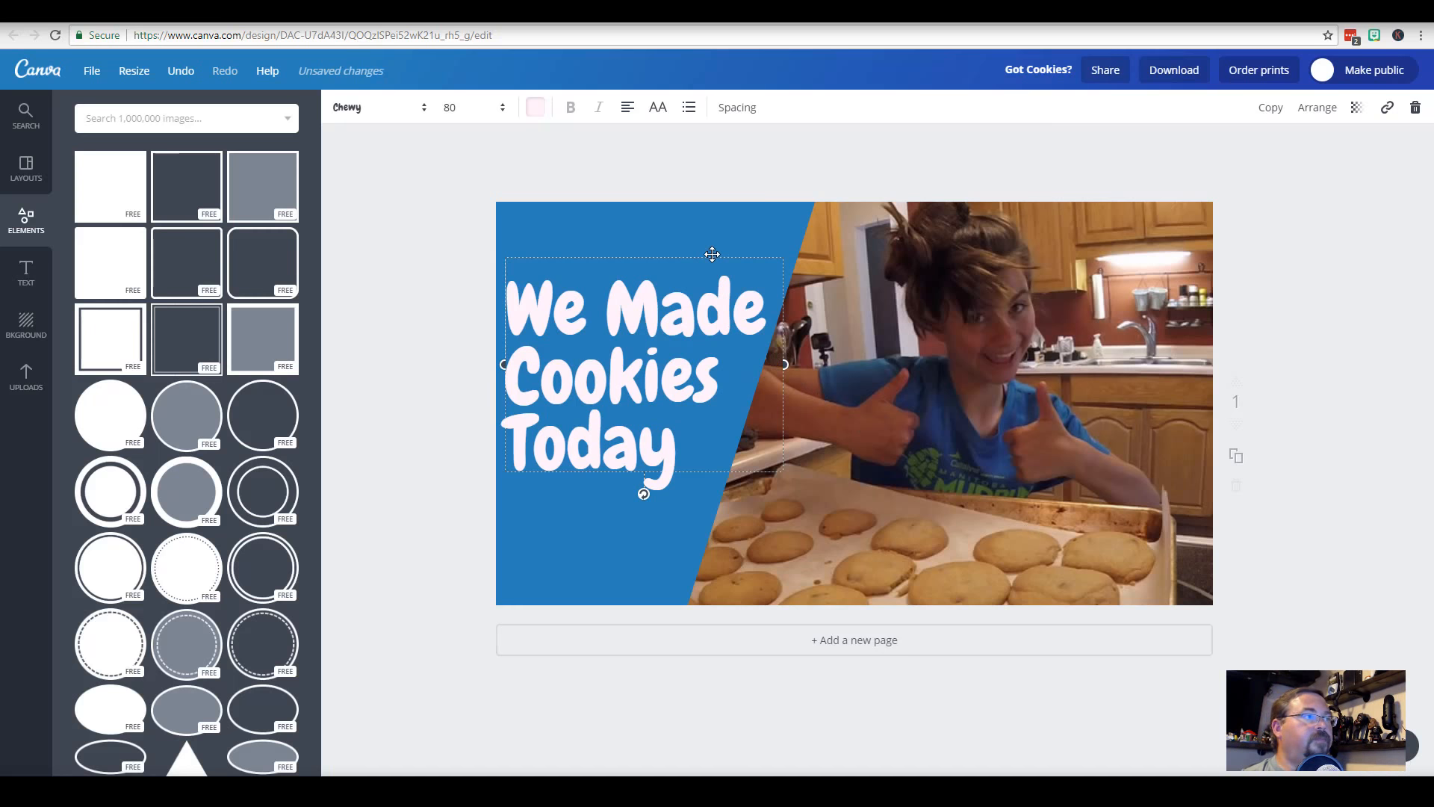
drag(712, 254, 711, 258)
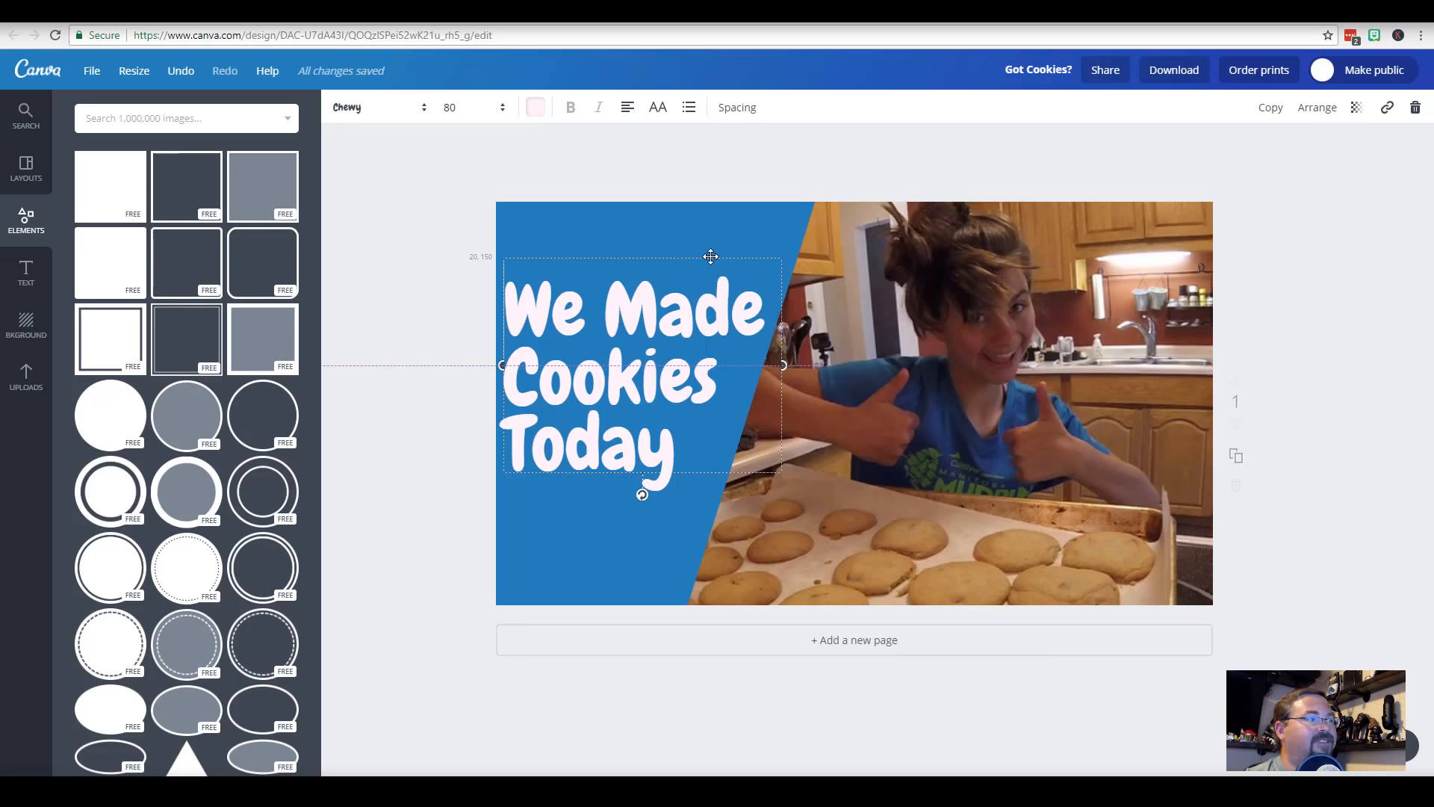
drag(710, 256, 711, 256)
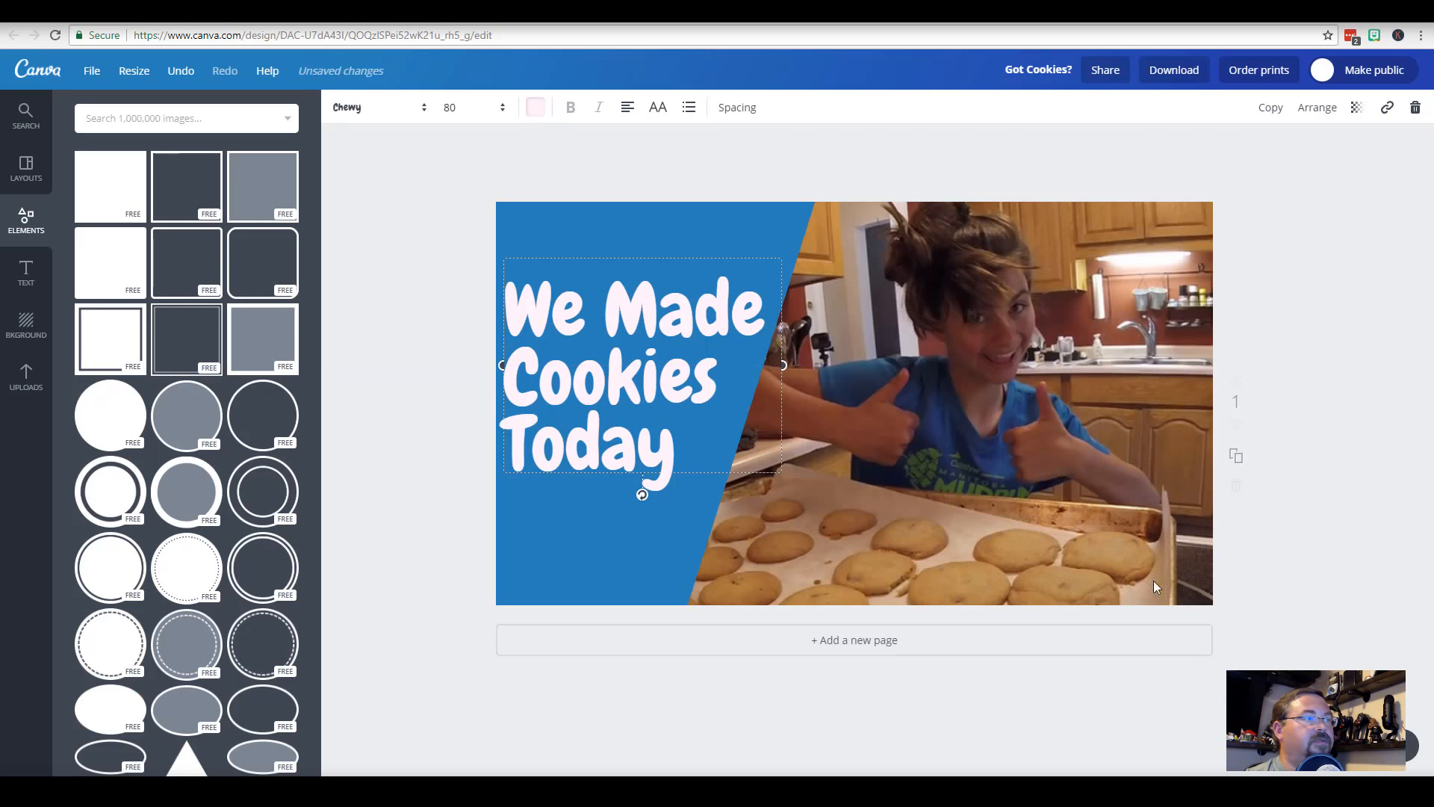
Check the design at thumbnail size, and shift the blue panel and the heading slightly right to widen the text's left margin
click(1290, 746)
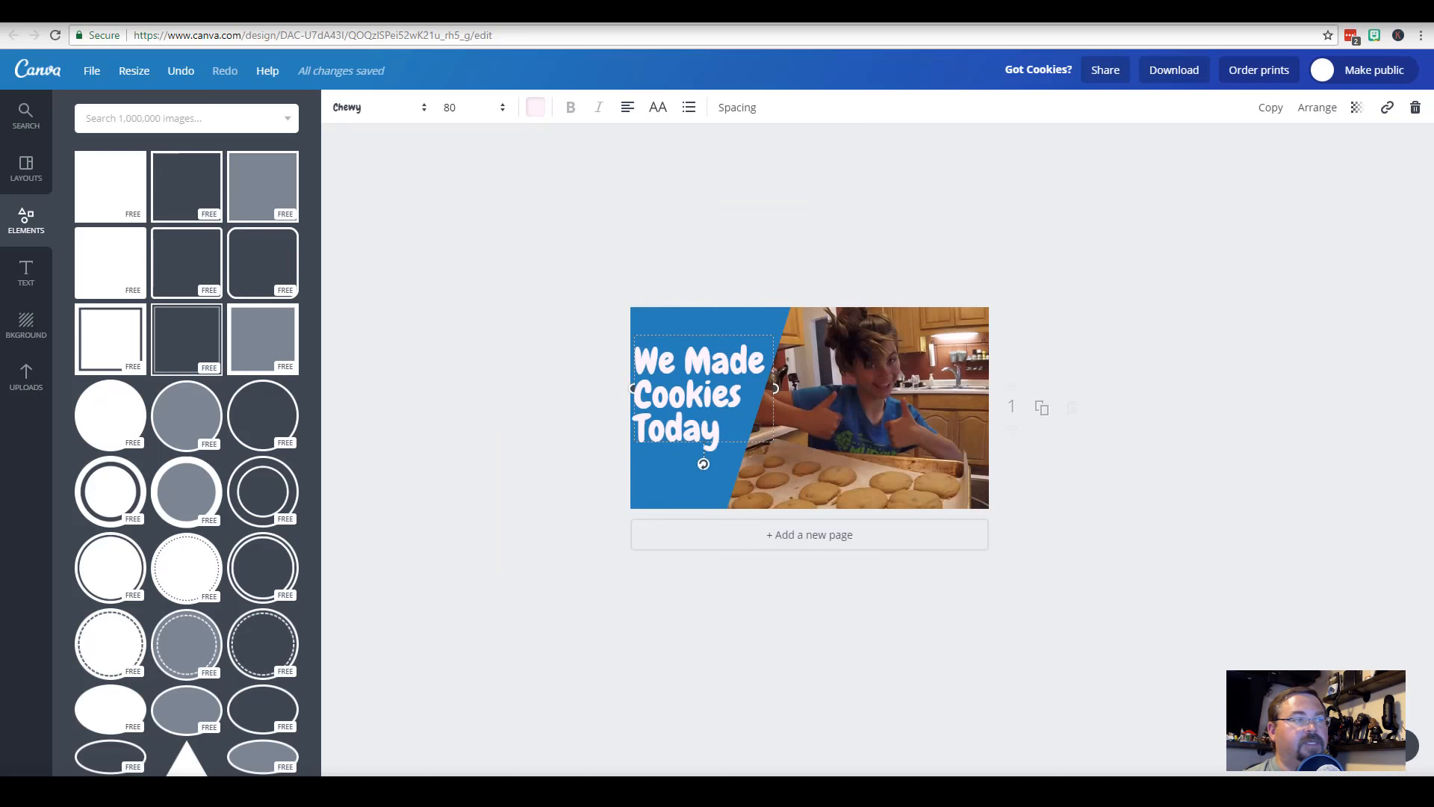
click(1290, 746)
click(973, 619)
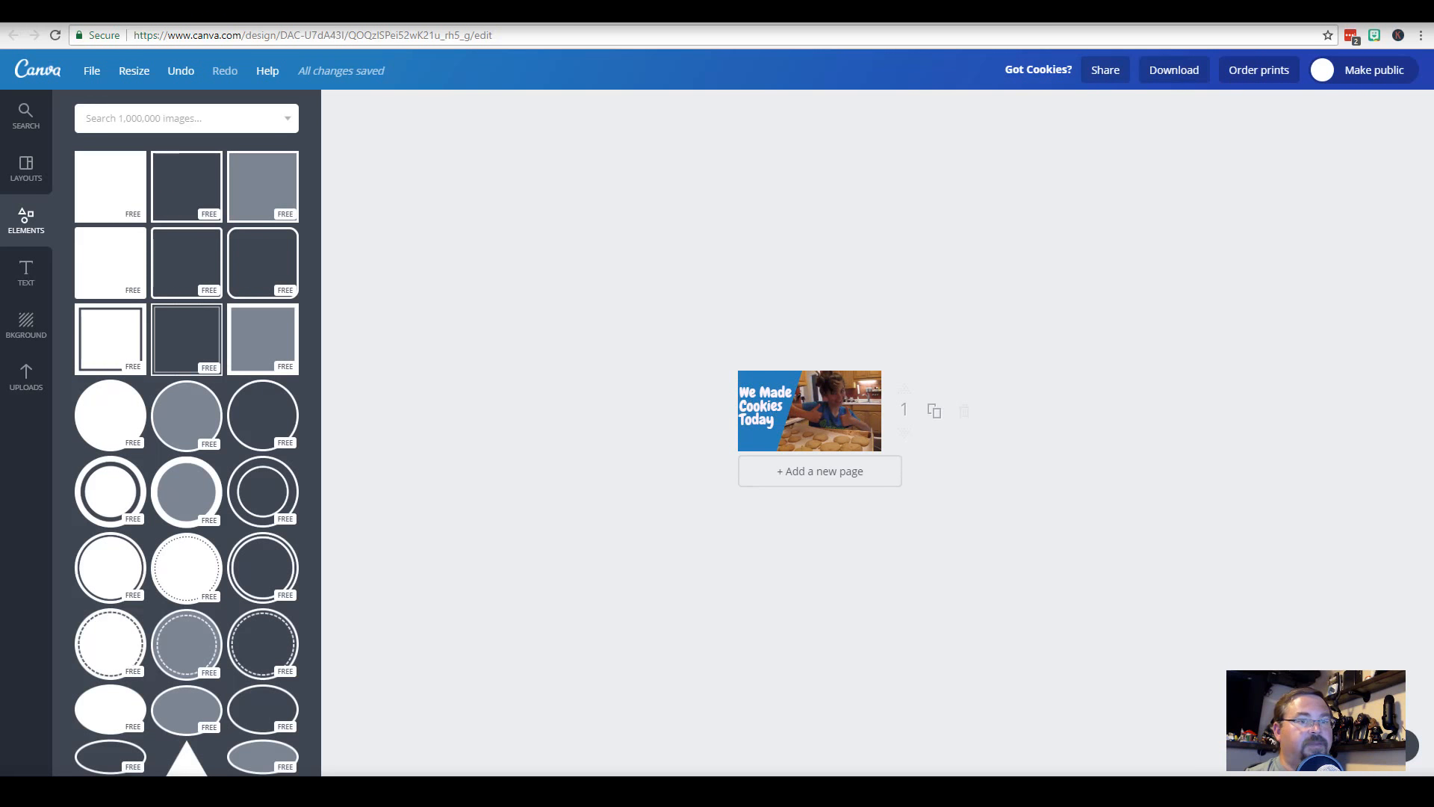
click(1408, 746)
click(1409, 746)
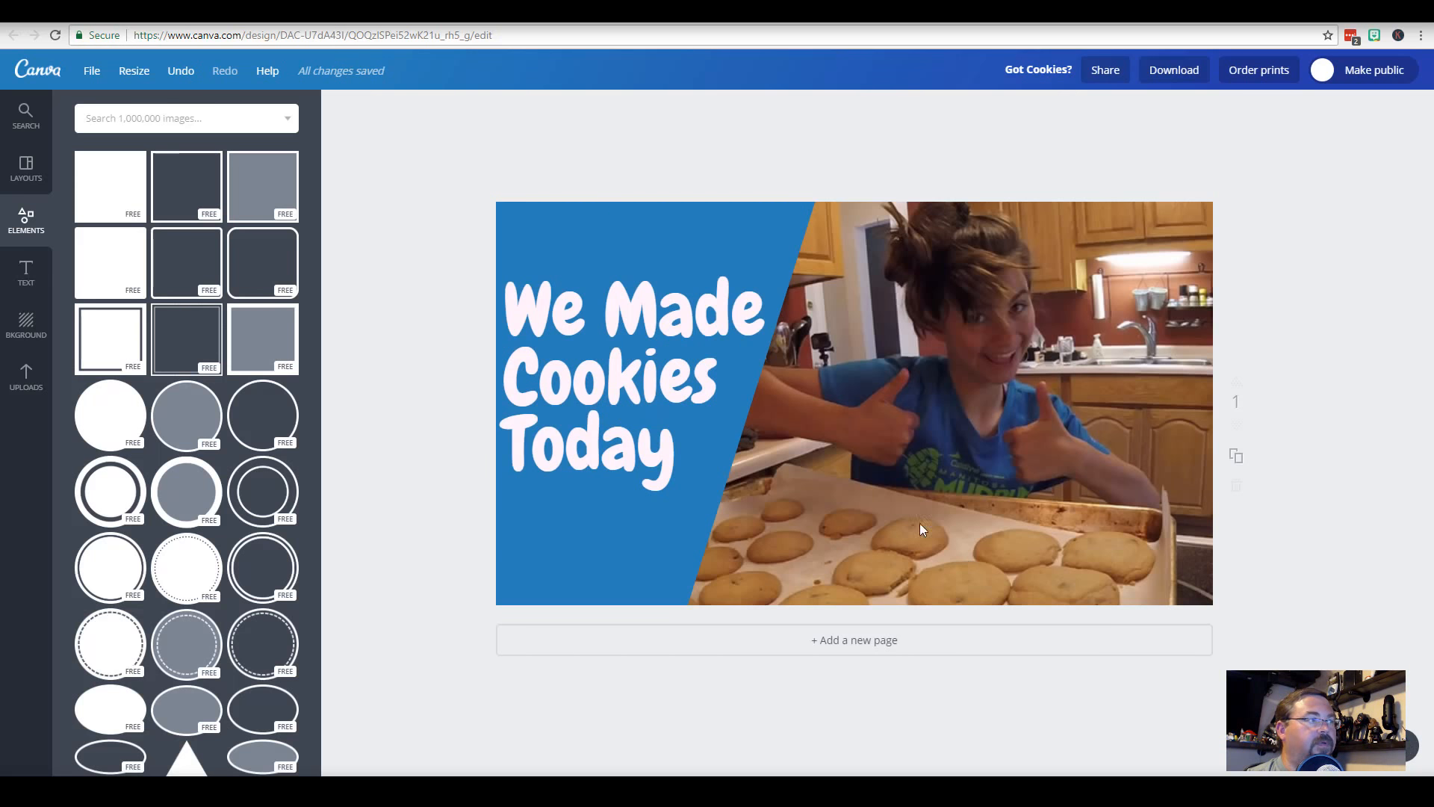
click(718, 307)
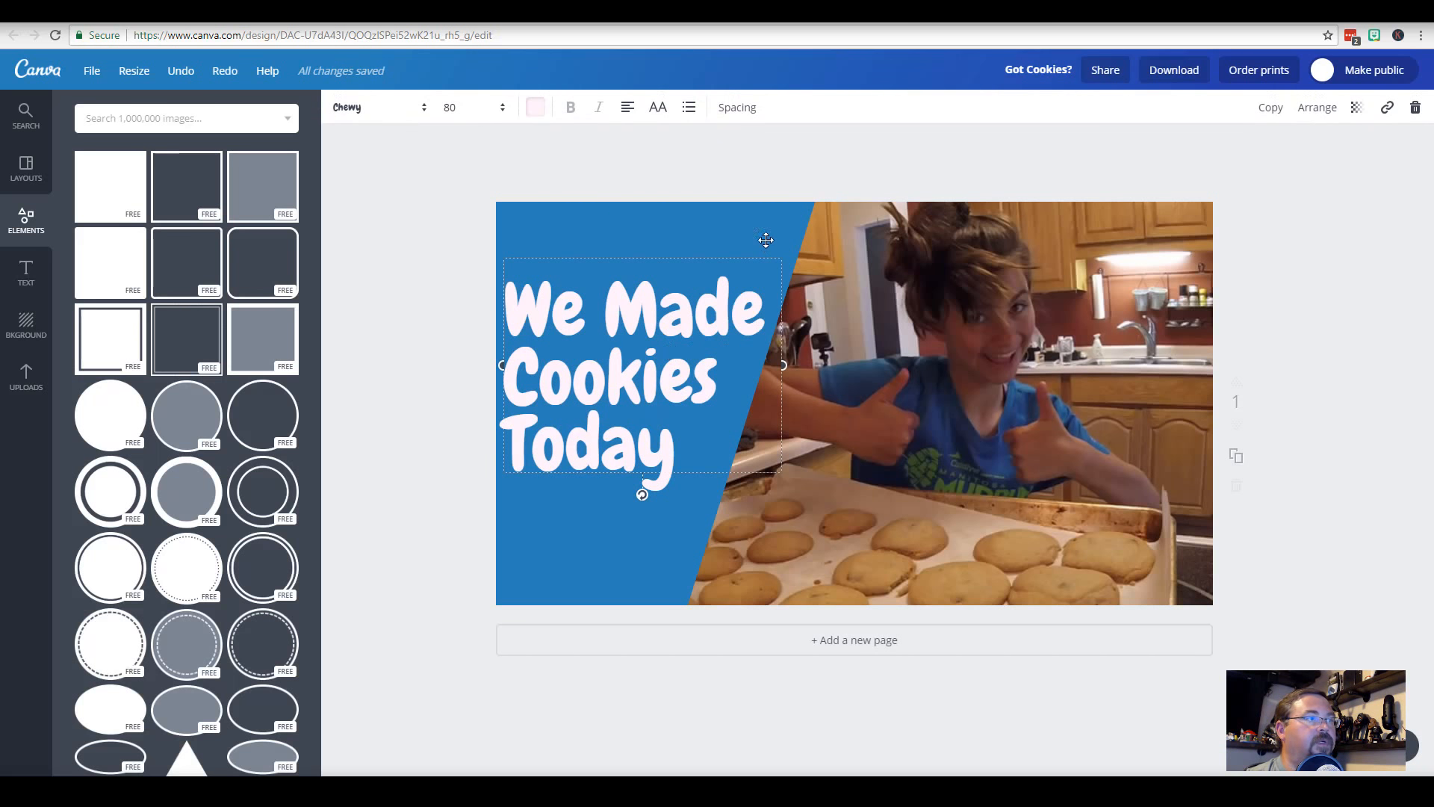
drag(777, 225, 788, 224)
click(705, 289)
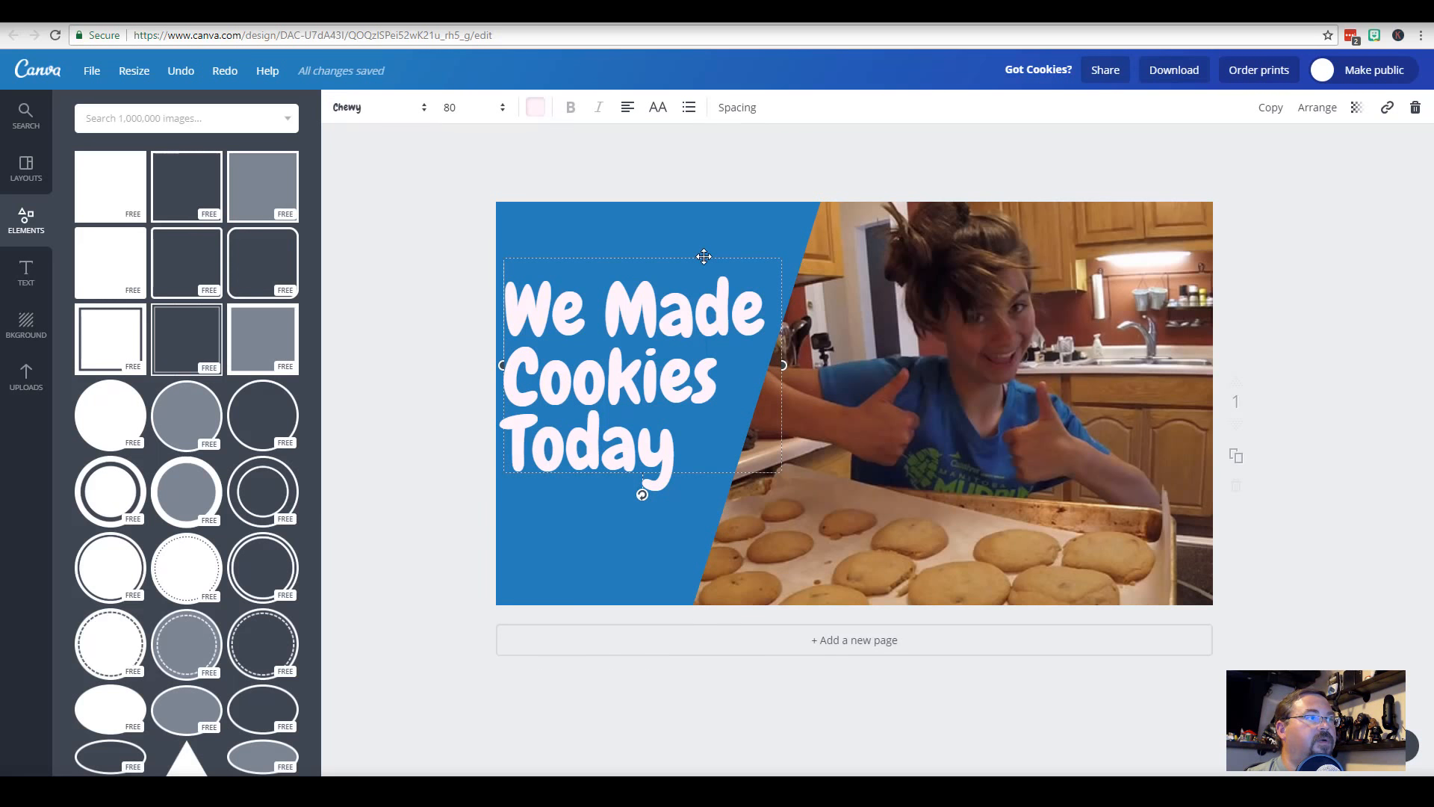
drag(708, 256, 713, 256)
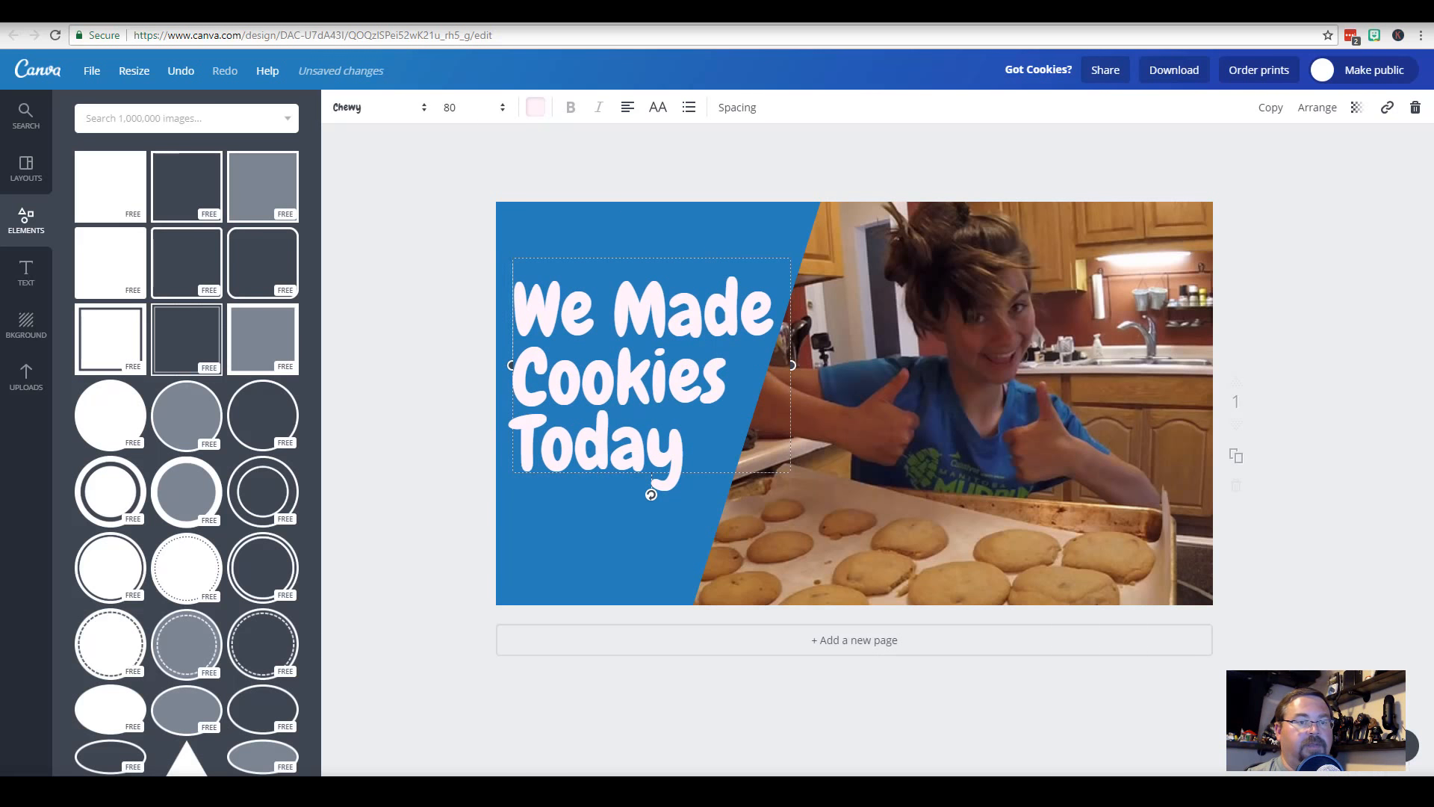
Examine the design at thumbnail and enlarged sizes, and look over the available text presets and background options
click(1389, 746)
click(1388, 746)
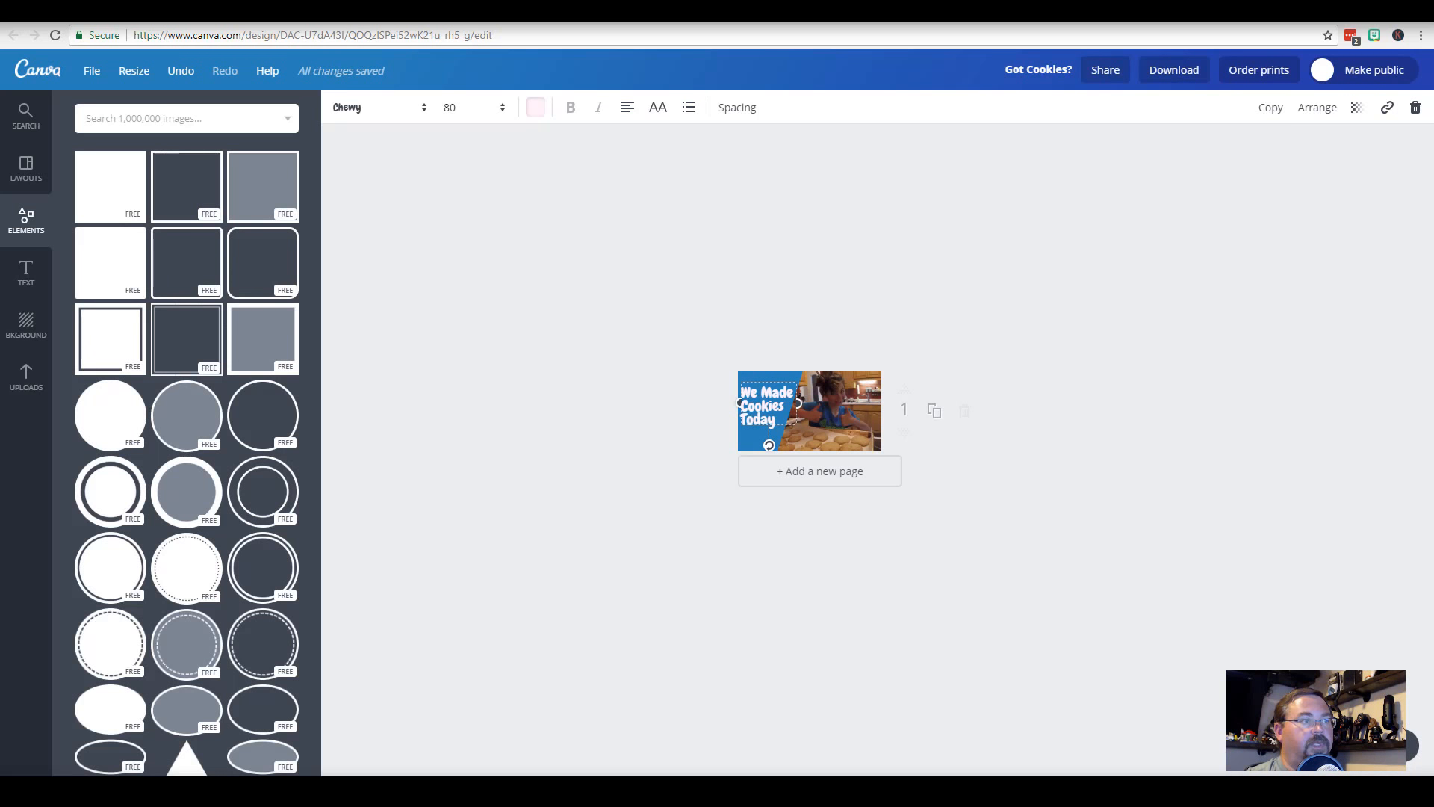
click(1407, 746)
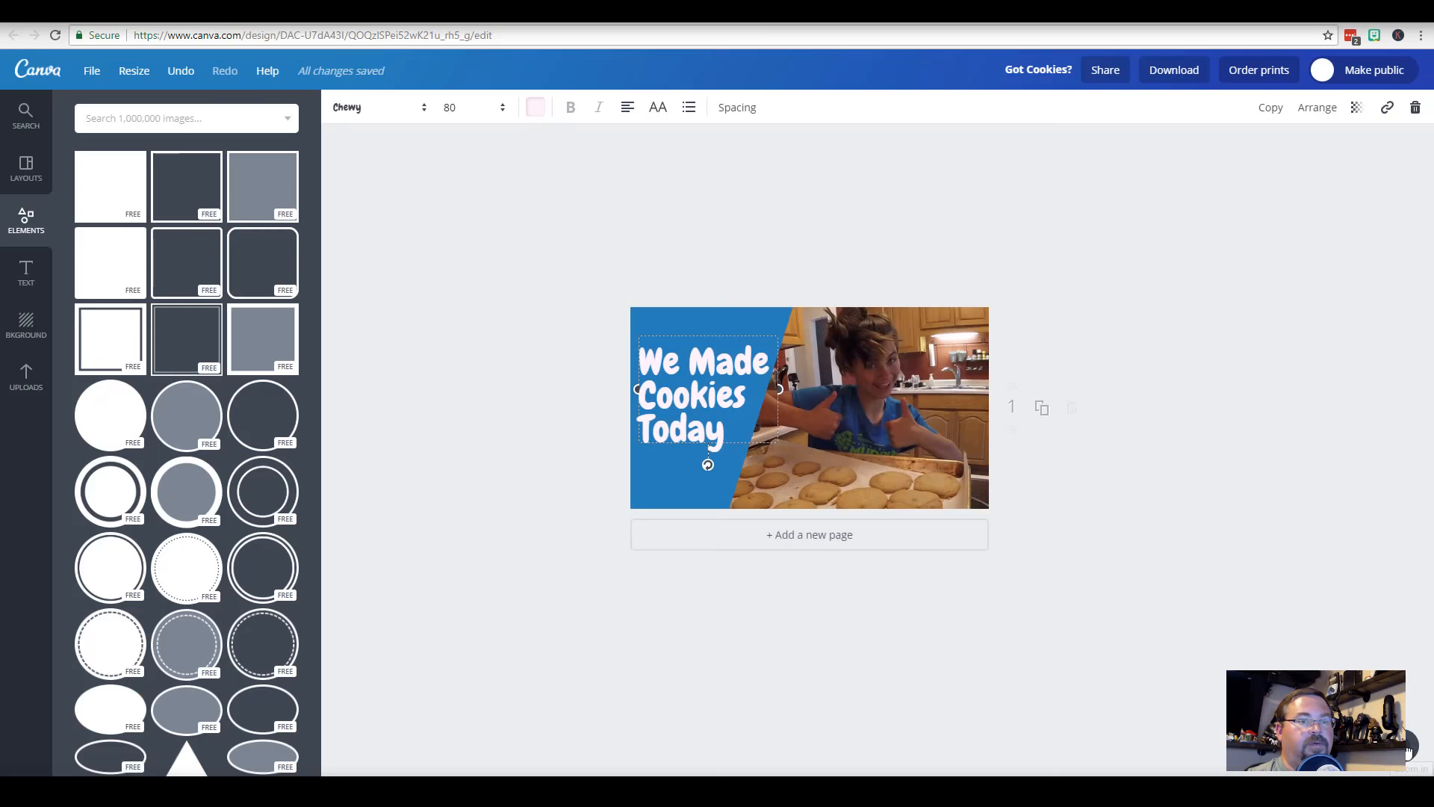
click(1407, 747)
click(1408, 747)
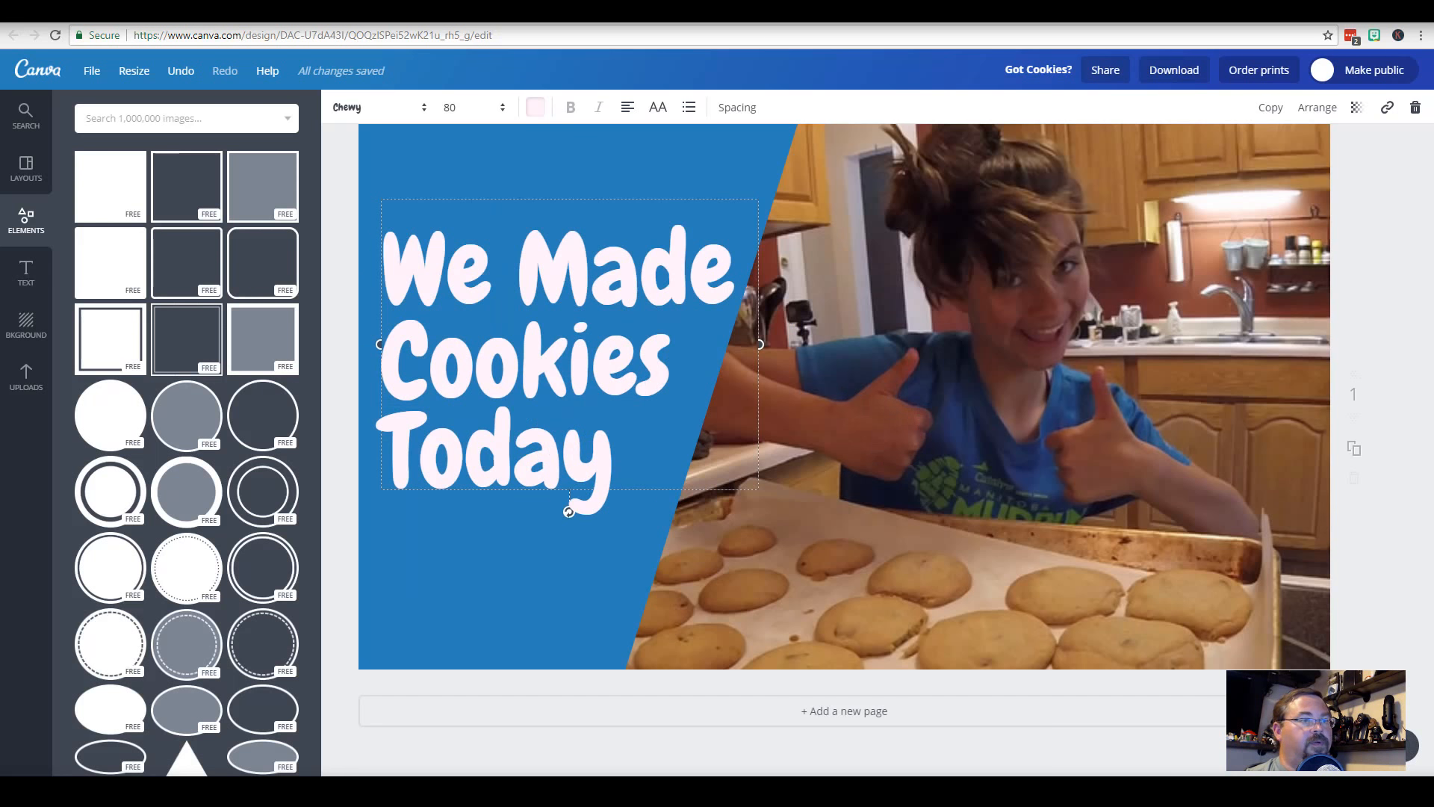
click(1334, 746)
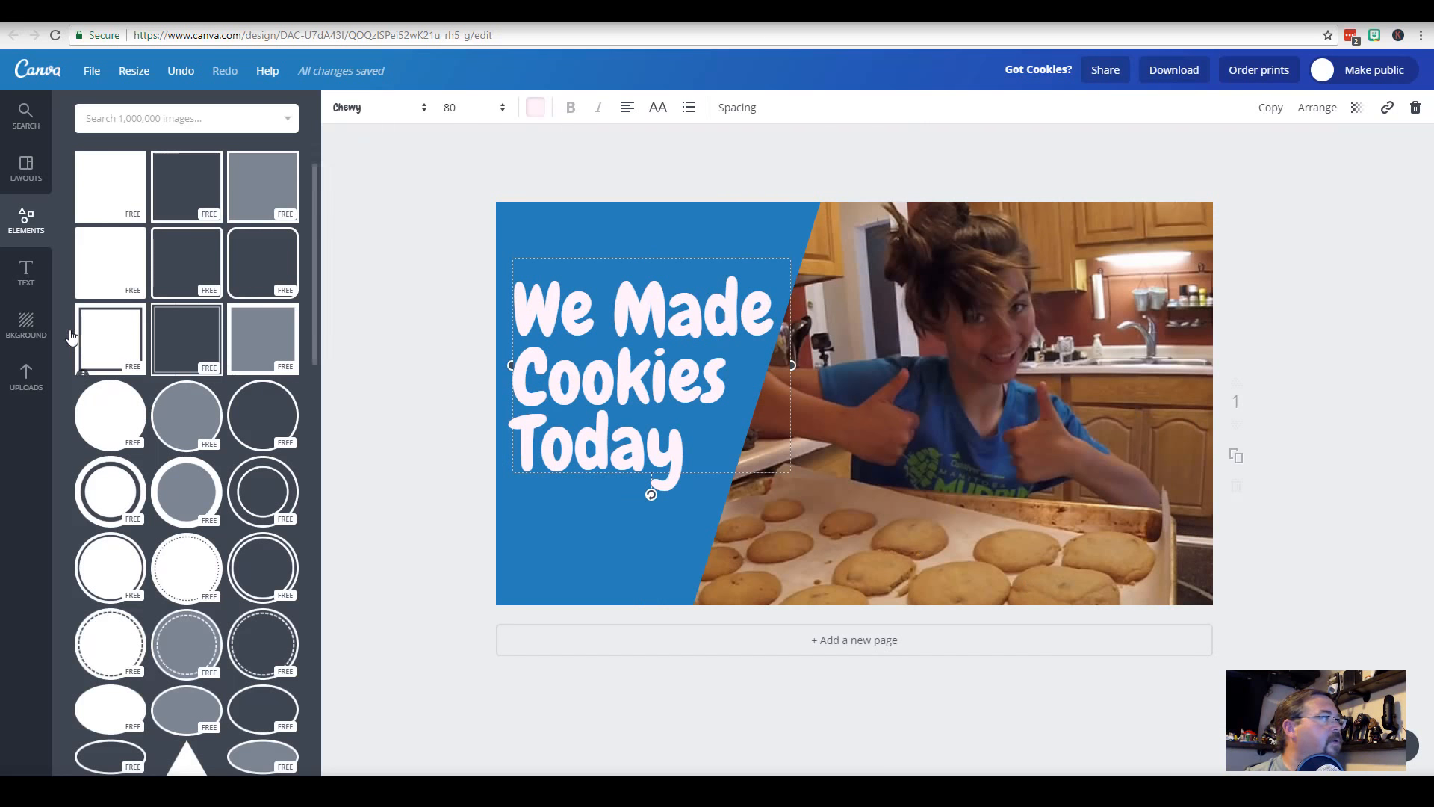
click(30, 276)
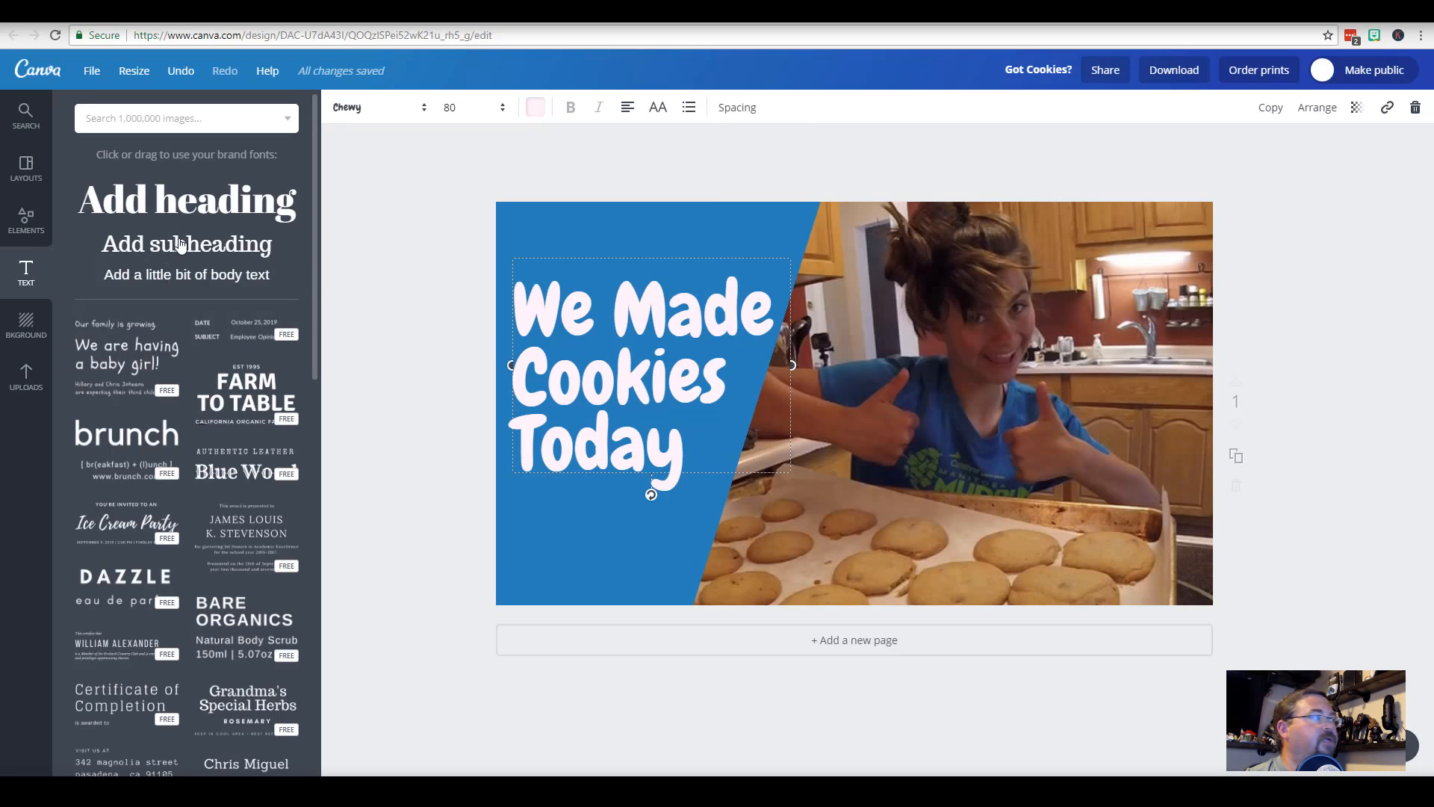
click(20, 329)
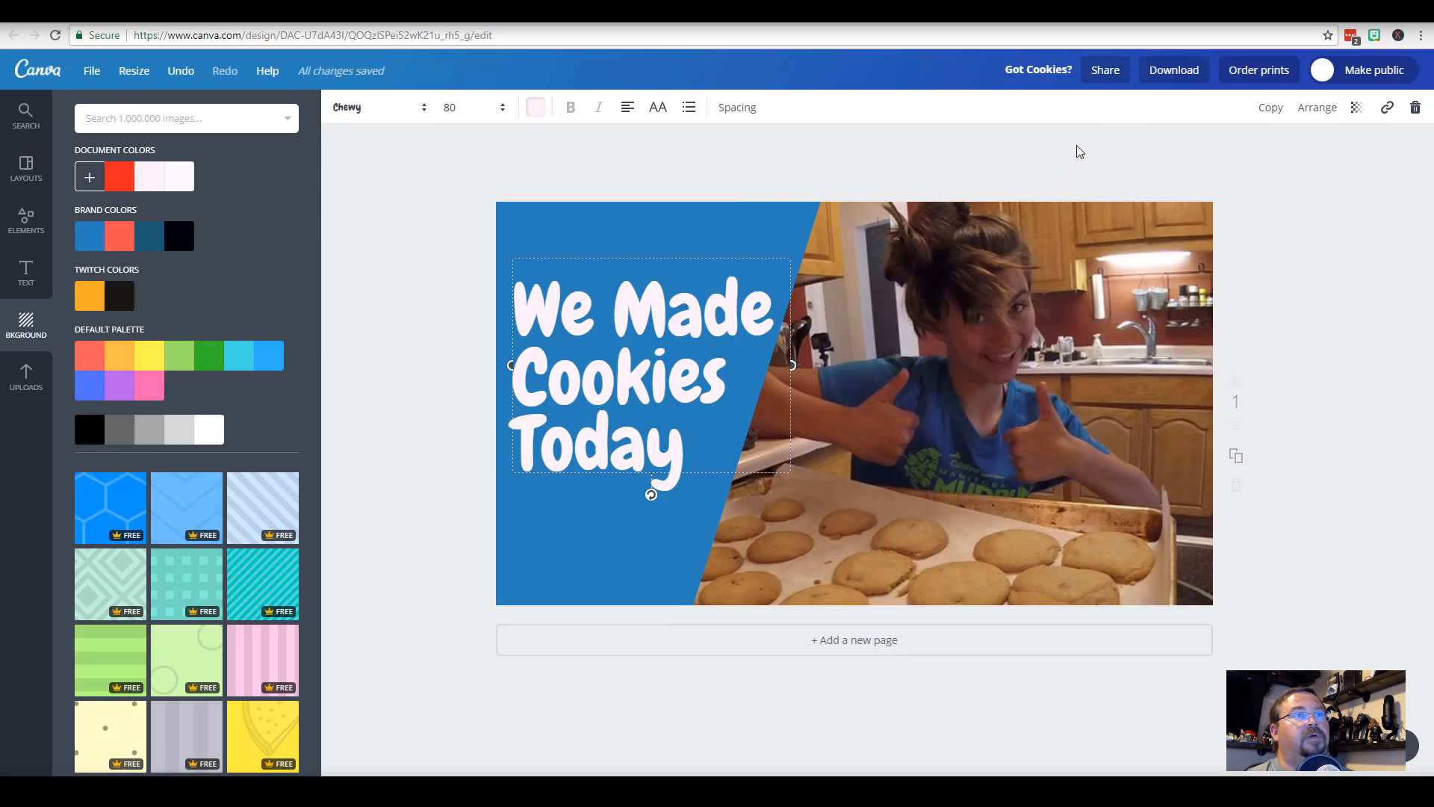
Download the finished cookie design as a JPG file
click(1164, 81)
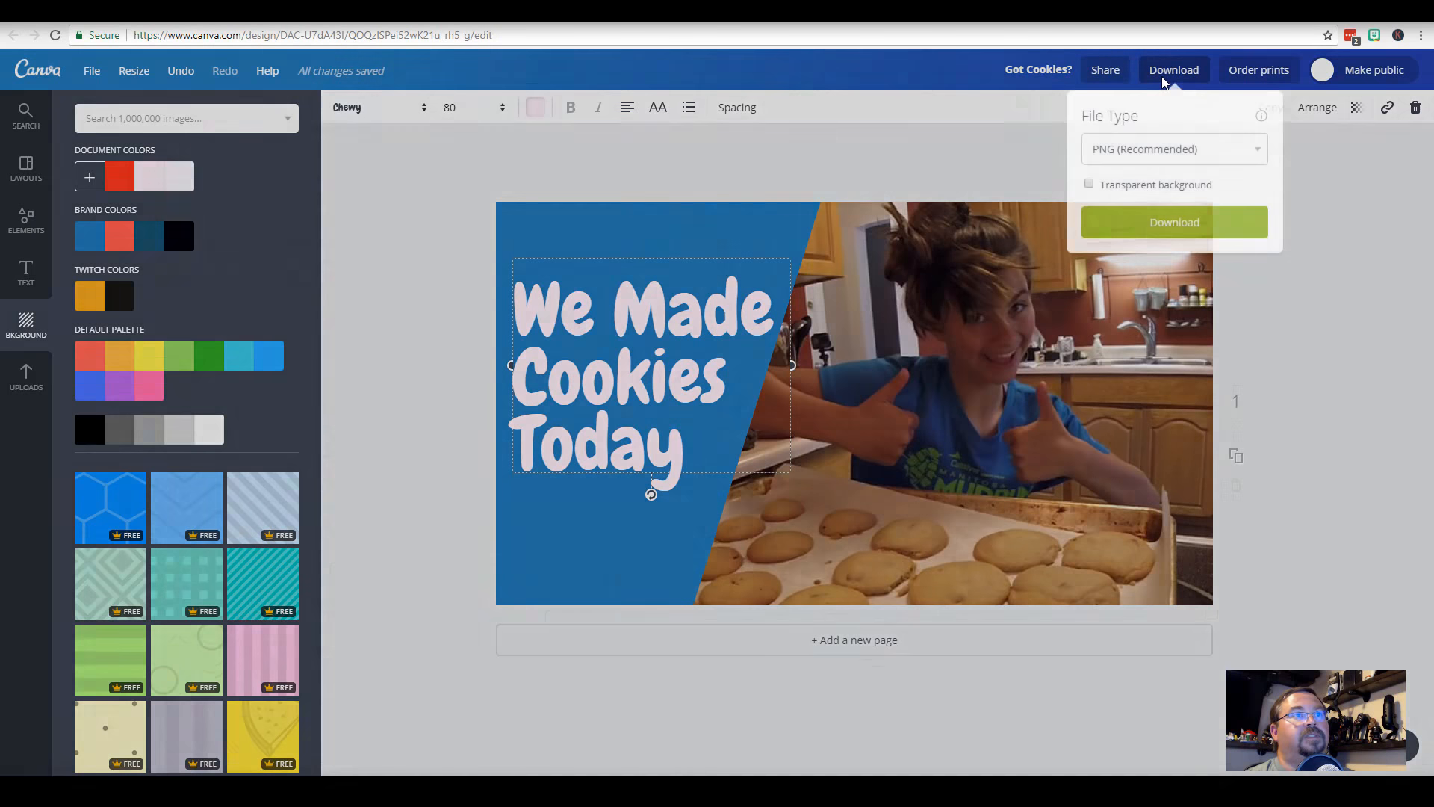
click(1186, 152)
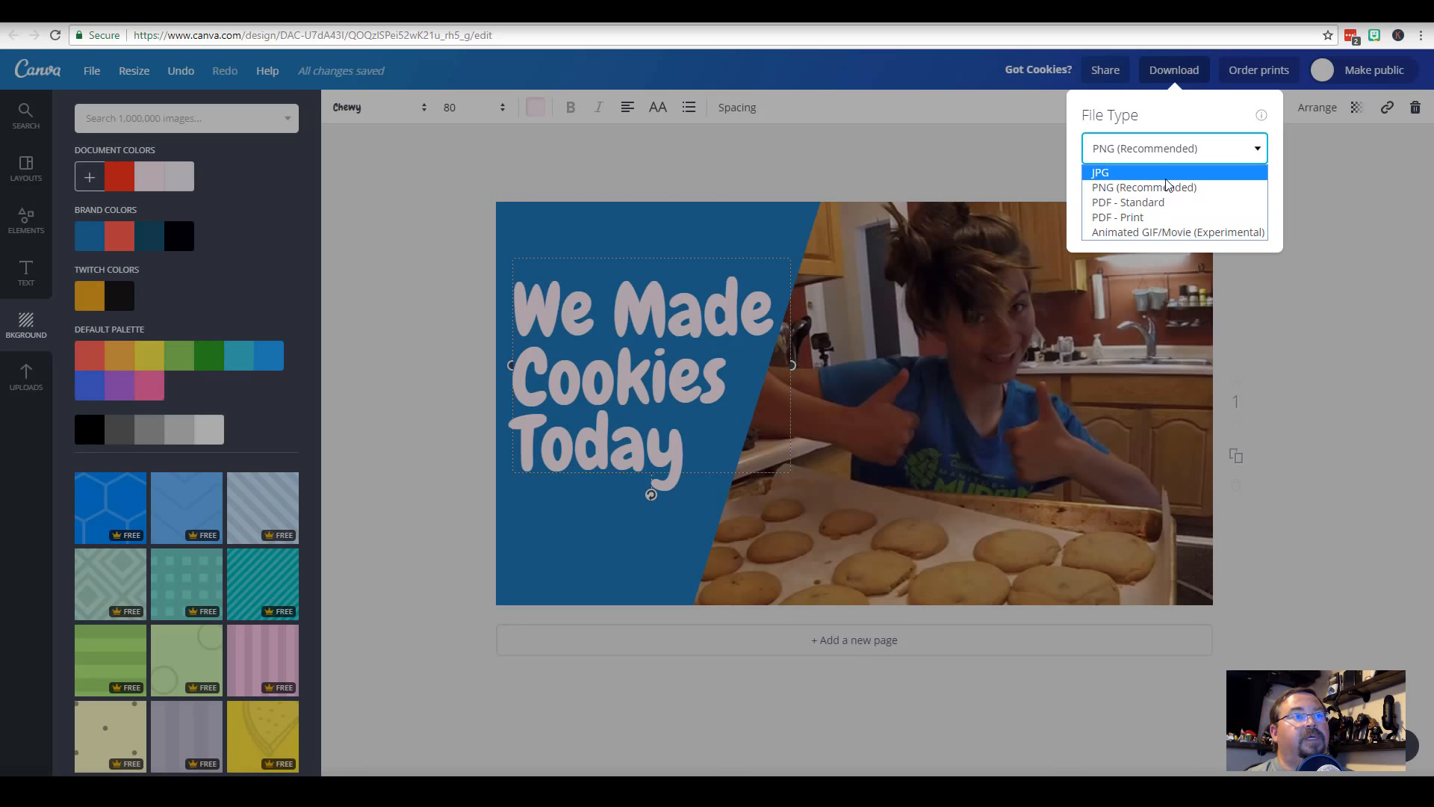
click(1169, 178)
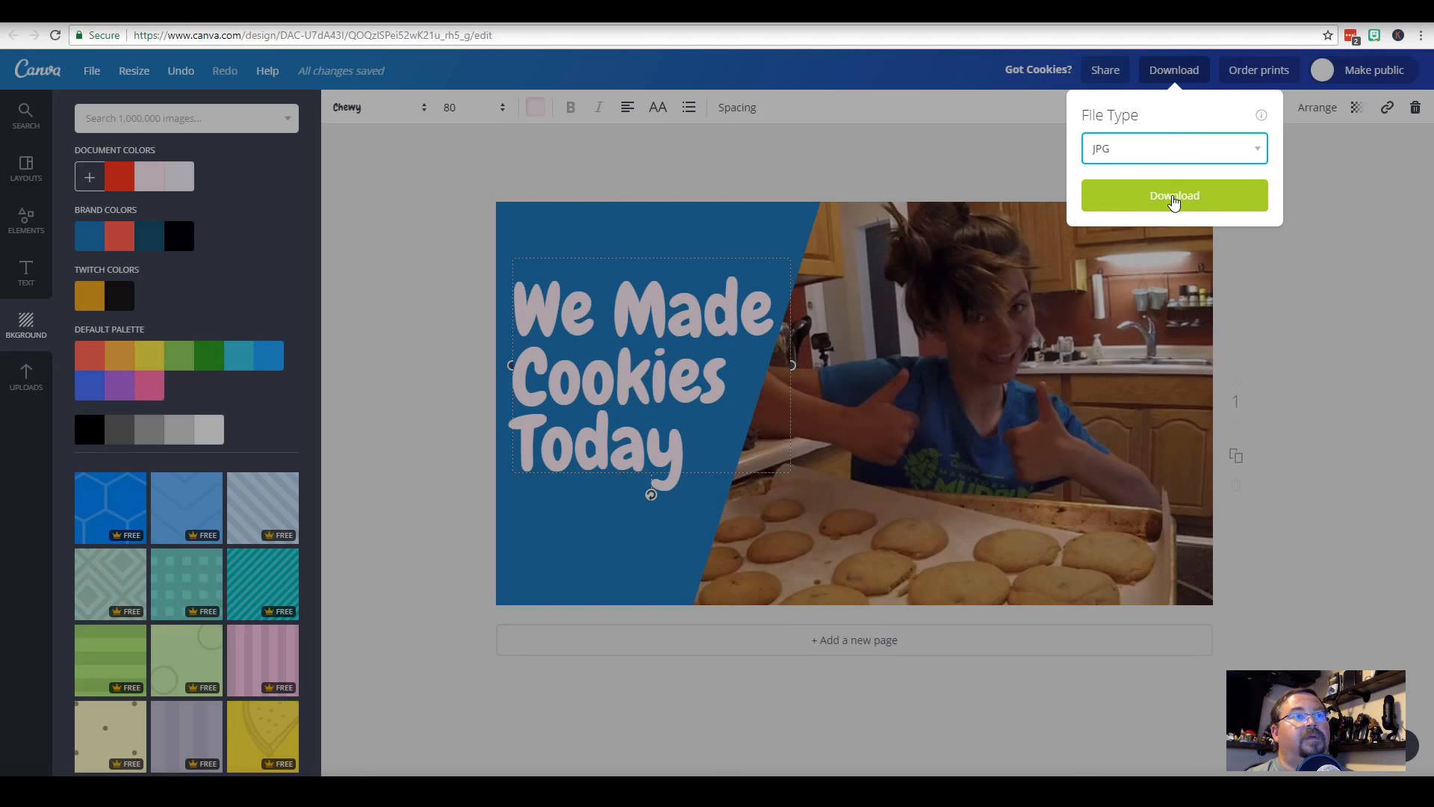
click(1172, 195)
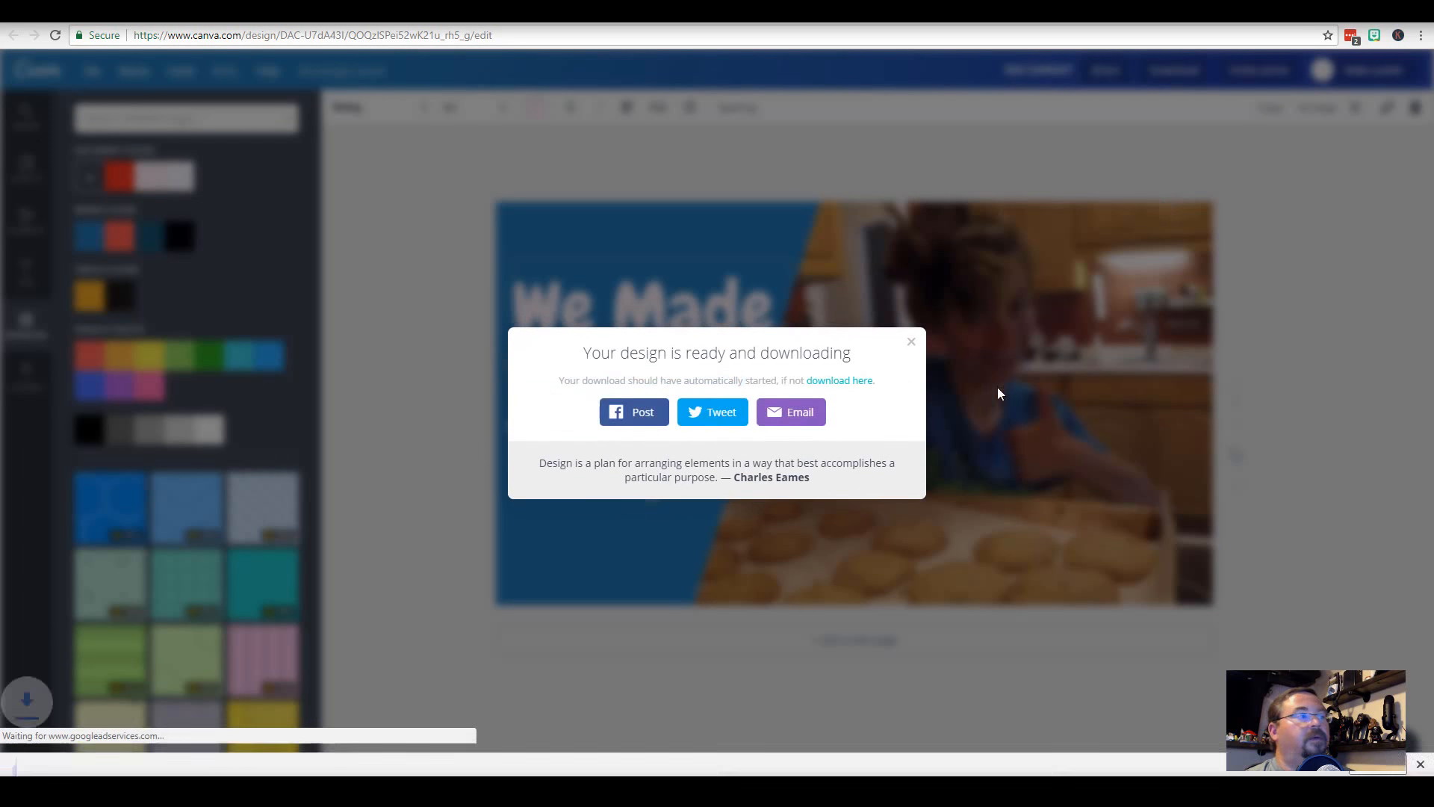
Show the downloaded Got Cookies_.jpg file in its folder
click(155, 760)
click(211, 710)
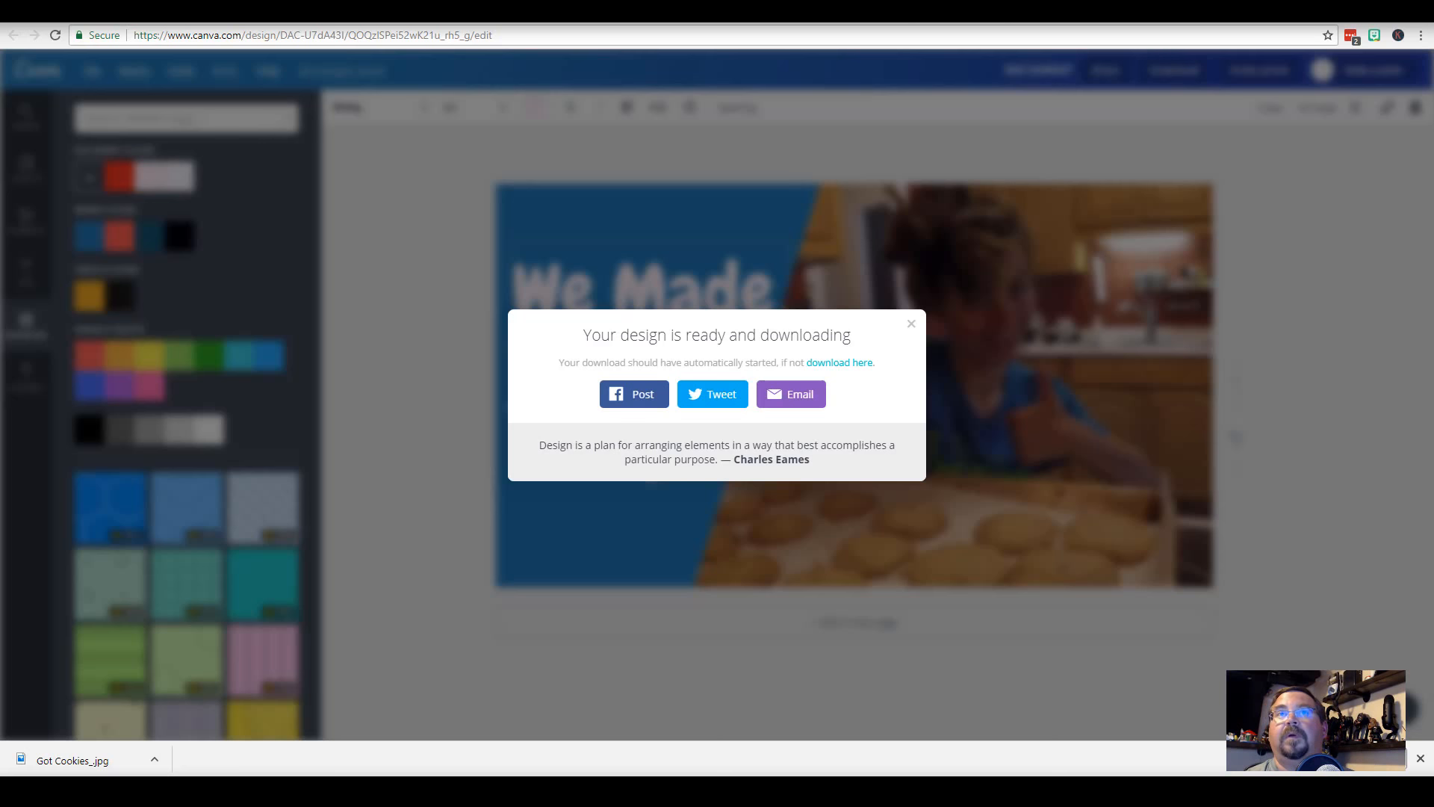
click(155, 760)
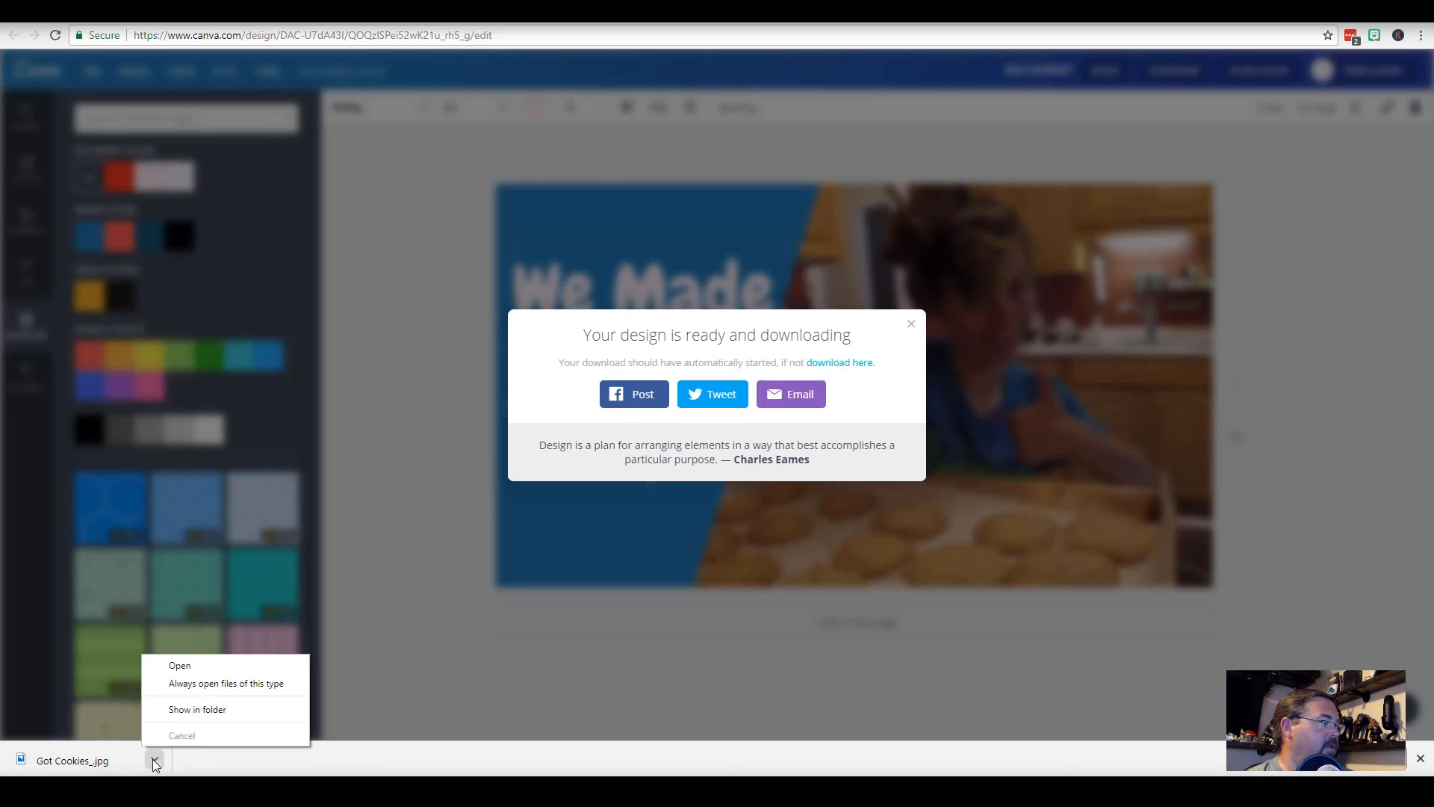
click(195, 708)
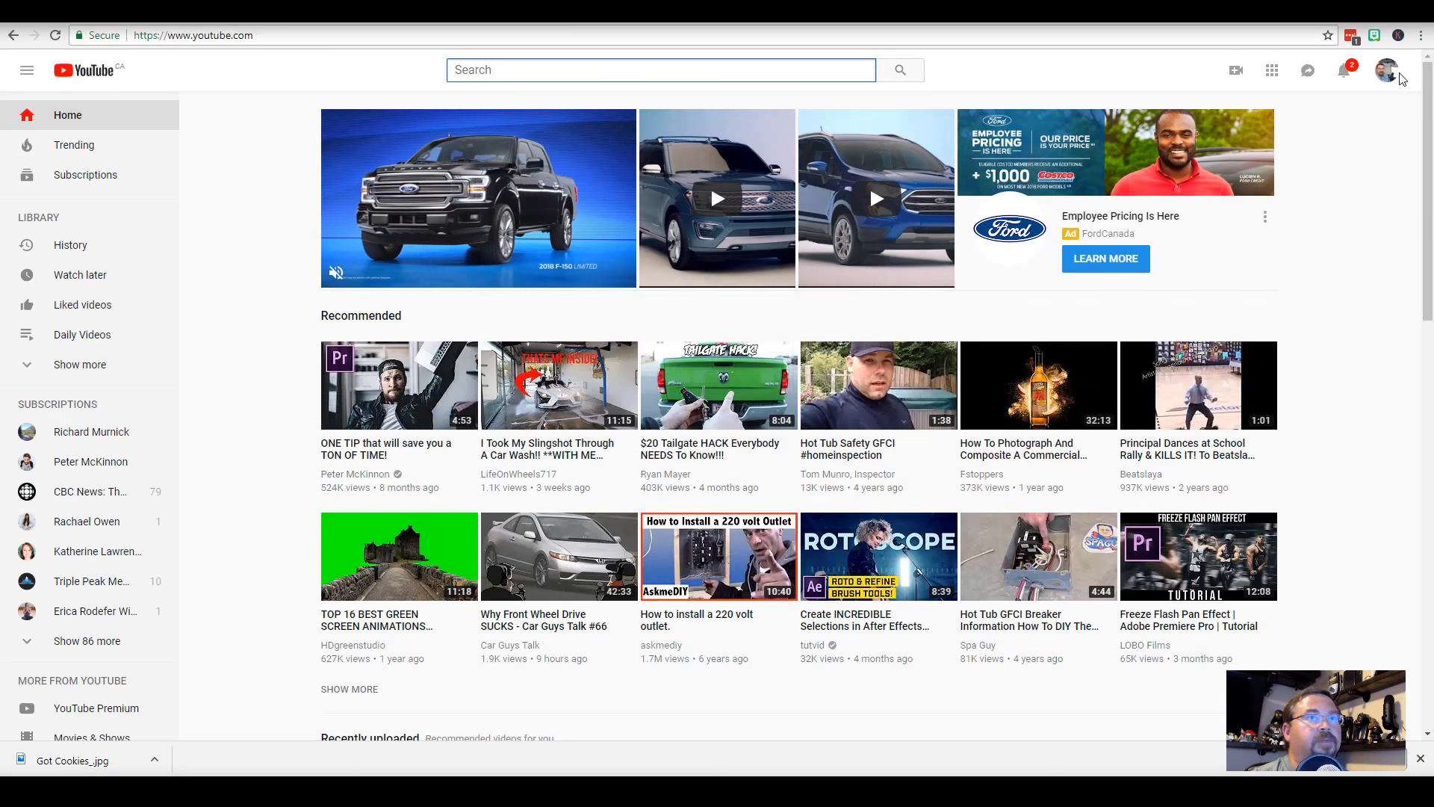
On YouTube, go from the own channel to Creator Studio and open the video "Creative video challenge Day 6" for editing
click(1389, 73)
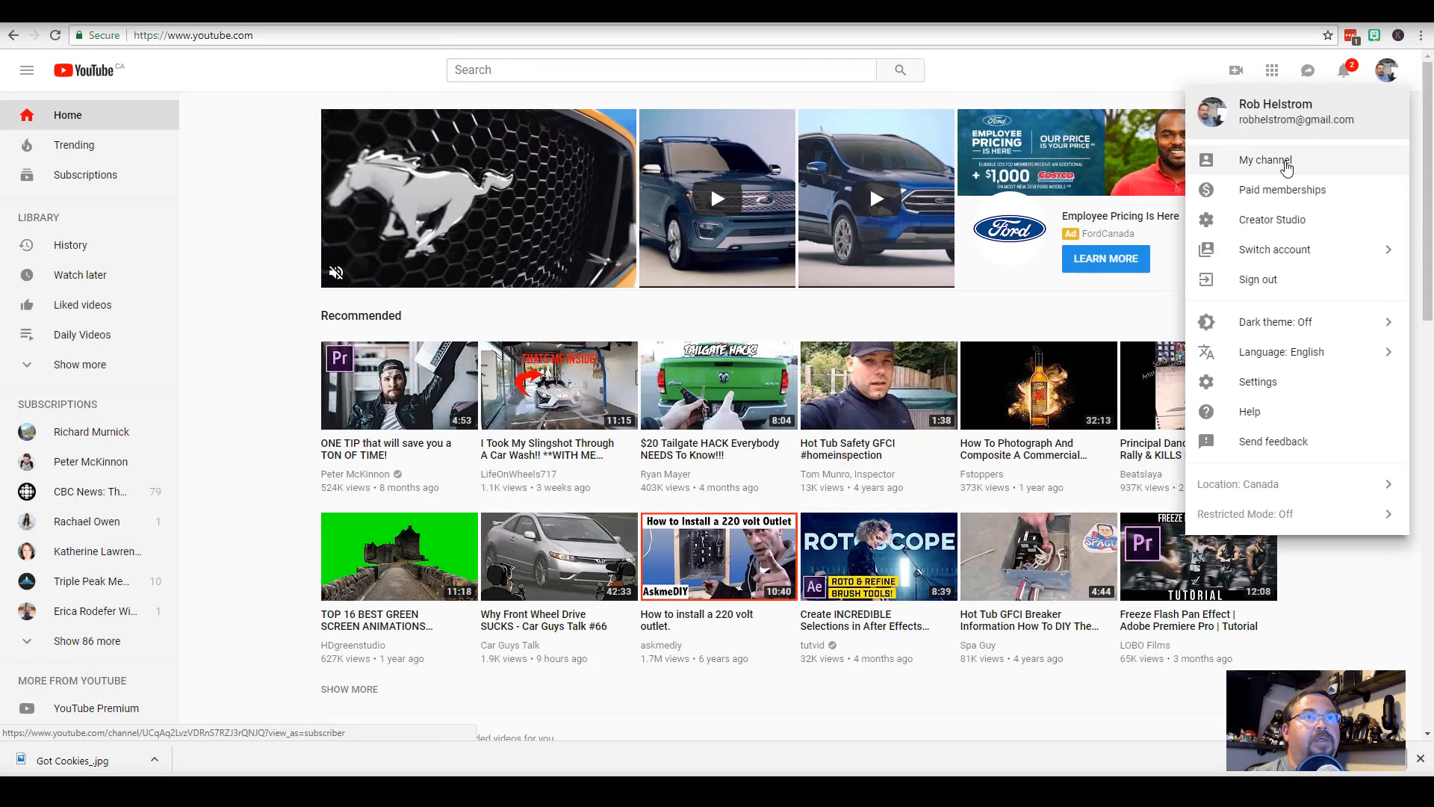
click(1309, 164)
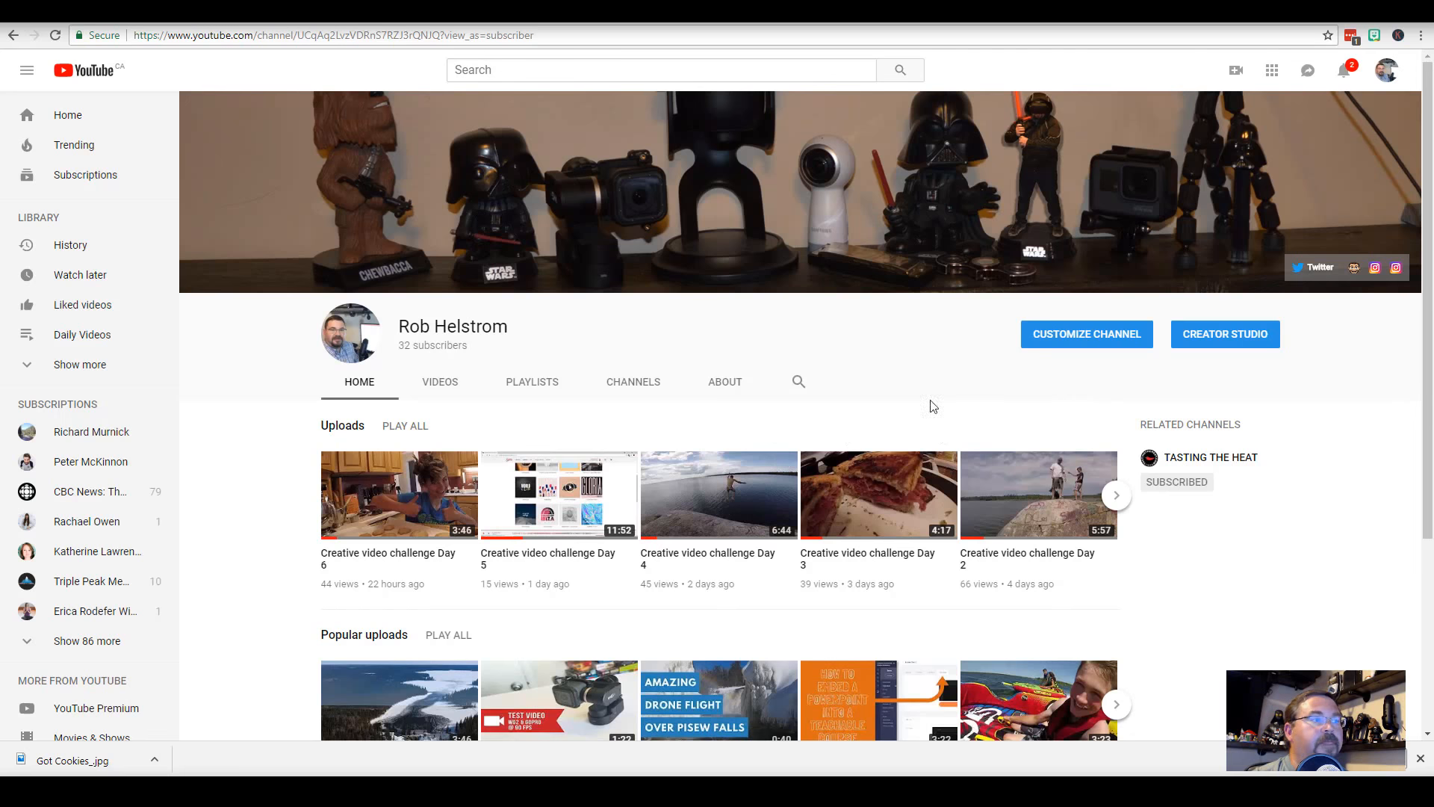
click(1221, 338)
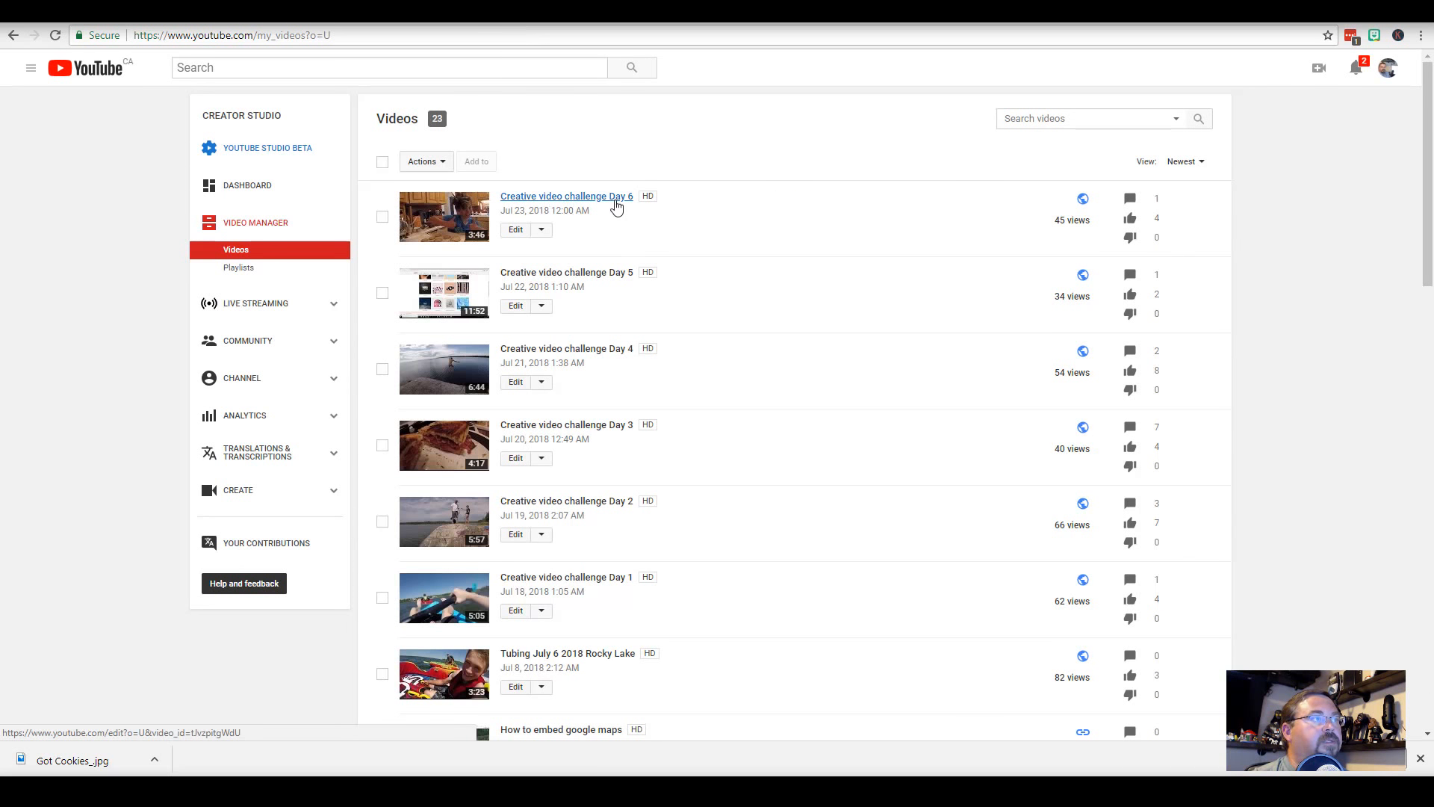
click(515, 231)
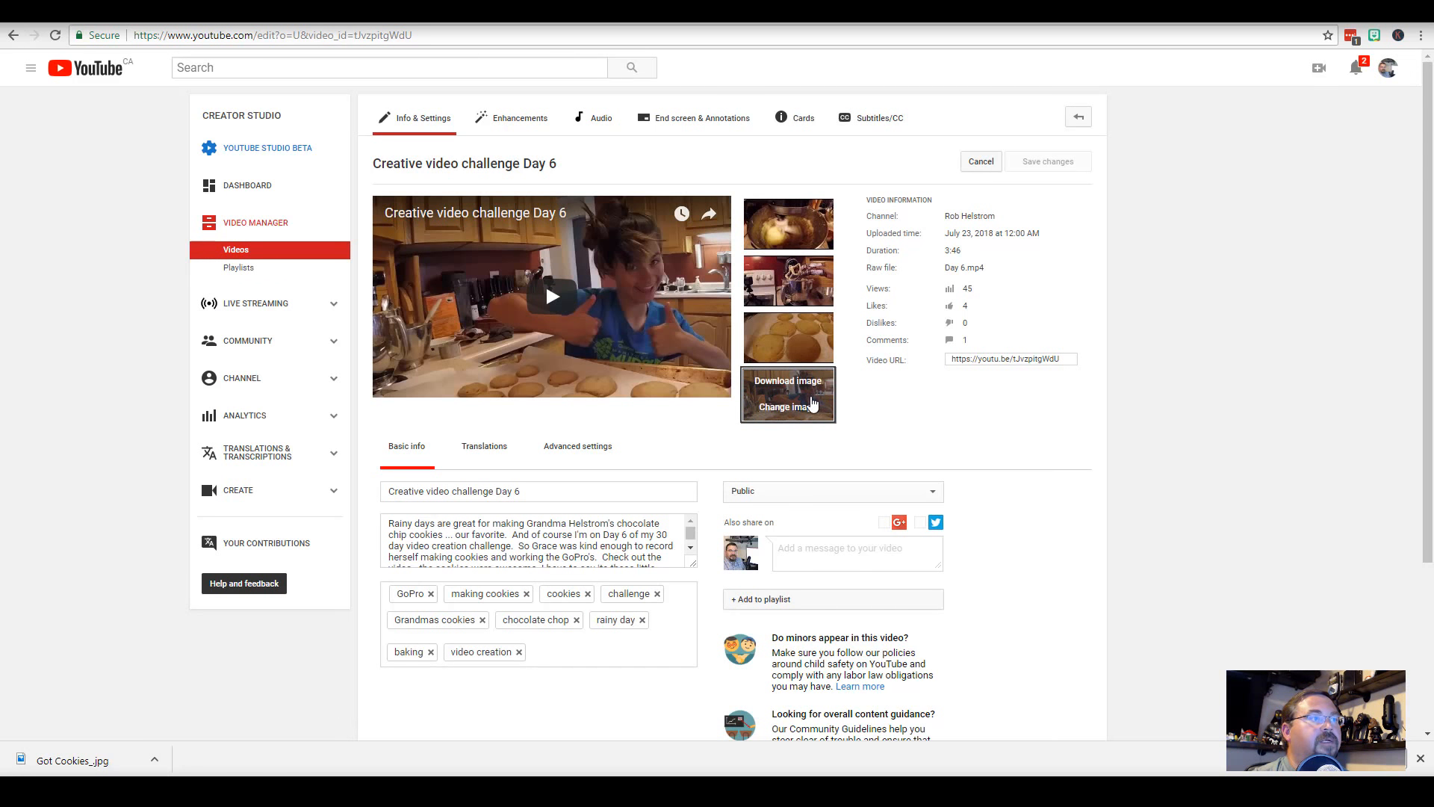
Replace the video's custom thumbnail with the Got Cookies_ image from the Desktop, save the changes, and return to the video list
mouse_move(811, 409)
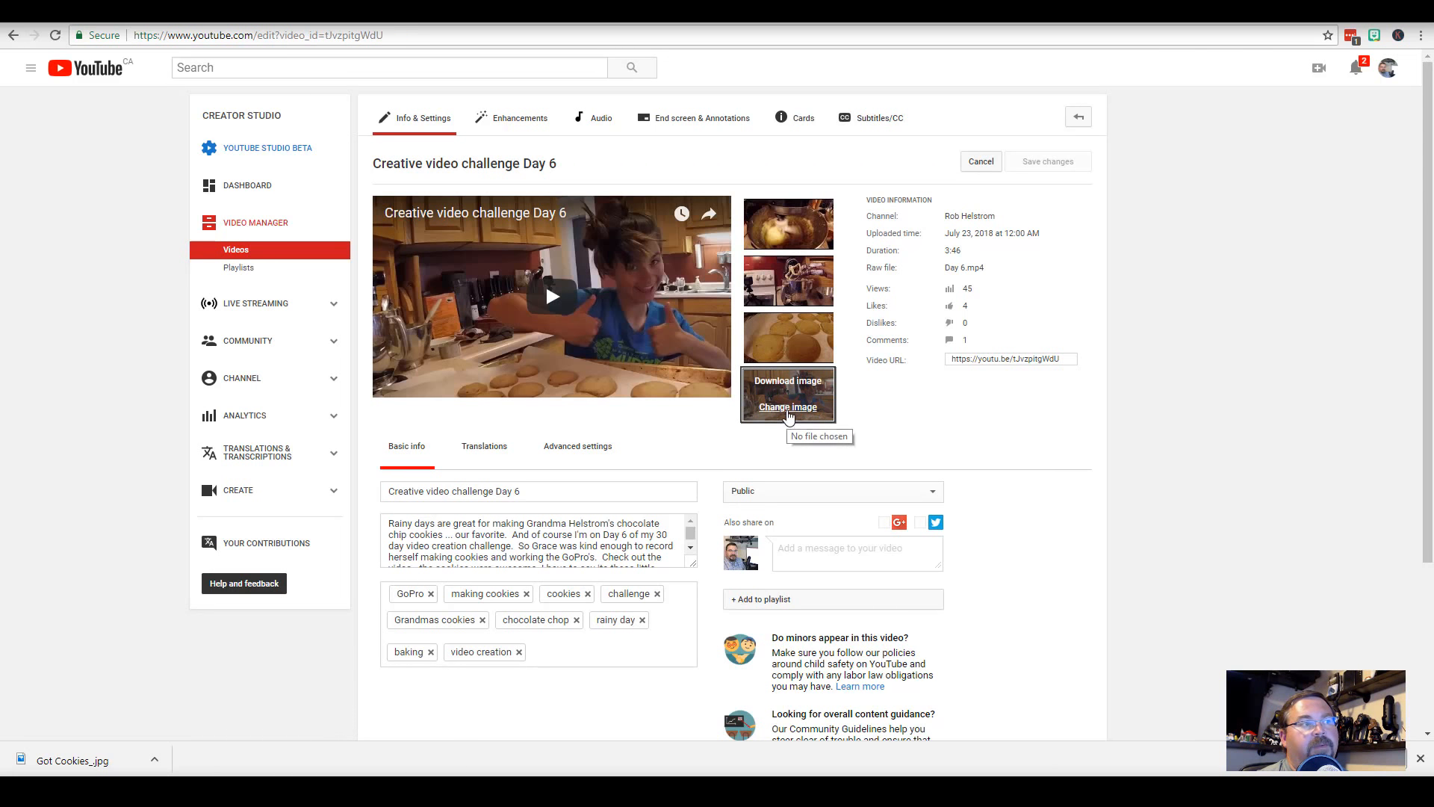
click(787, 408)
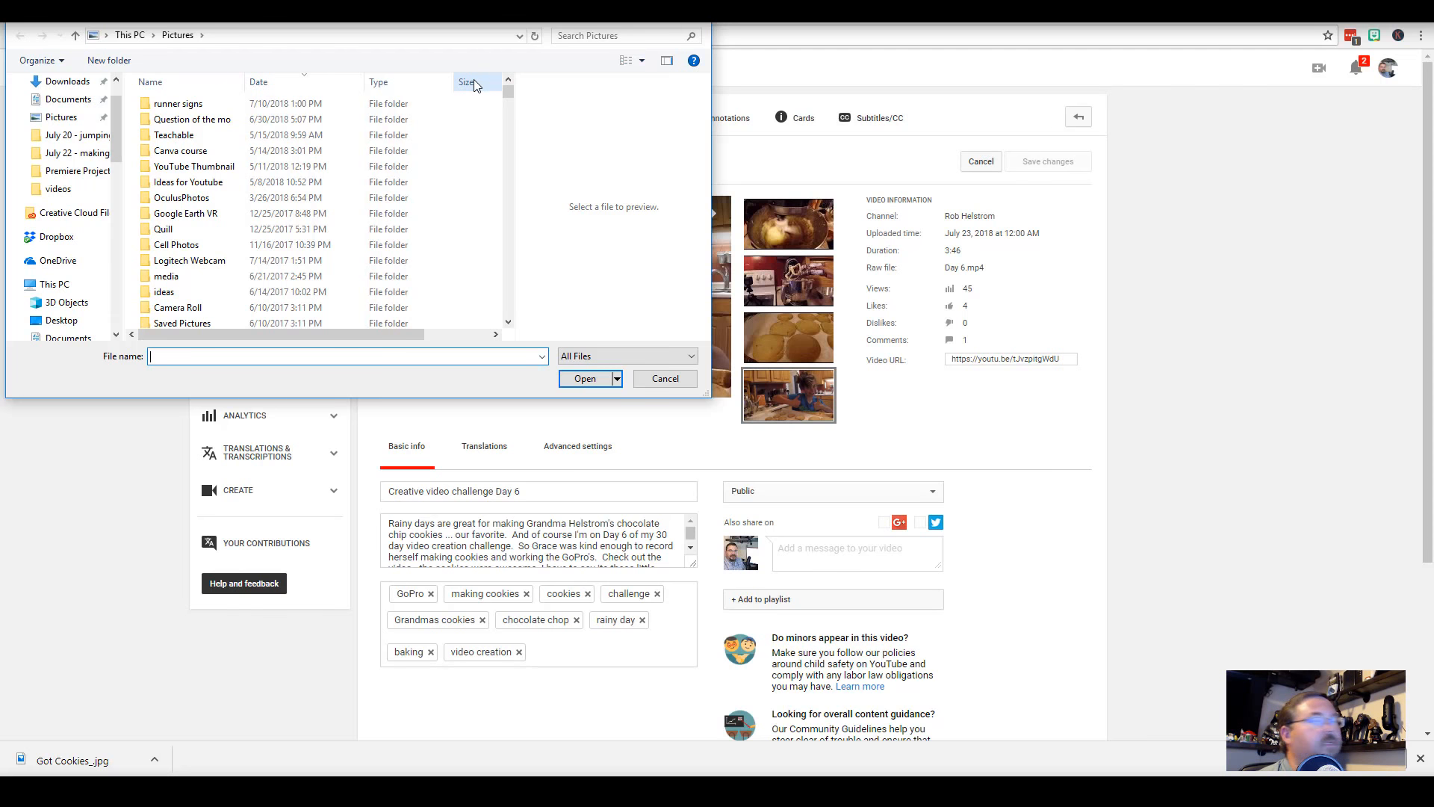
click(61, 320)
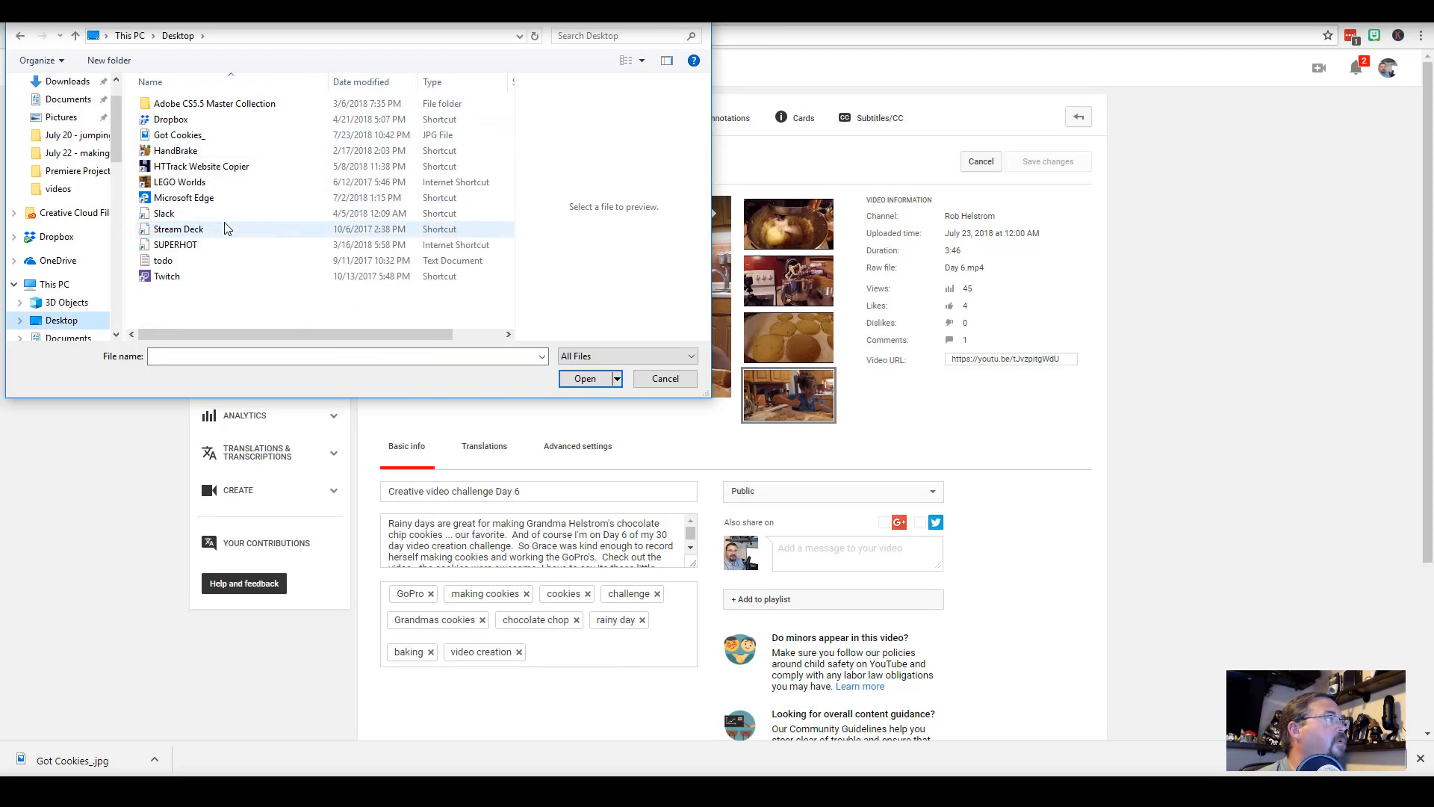
click(231, 135)
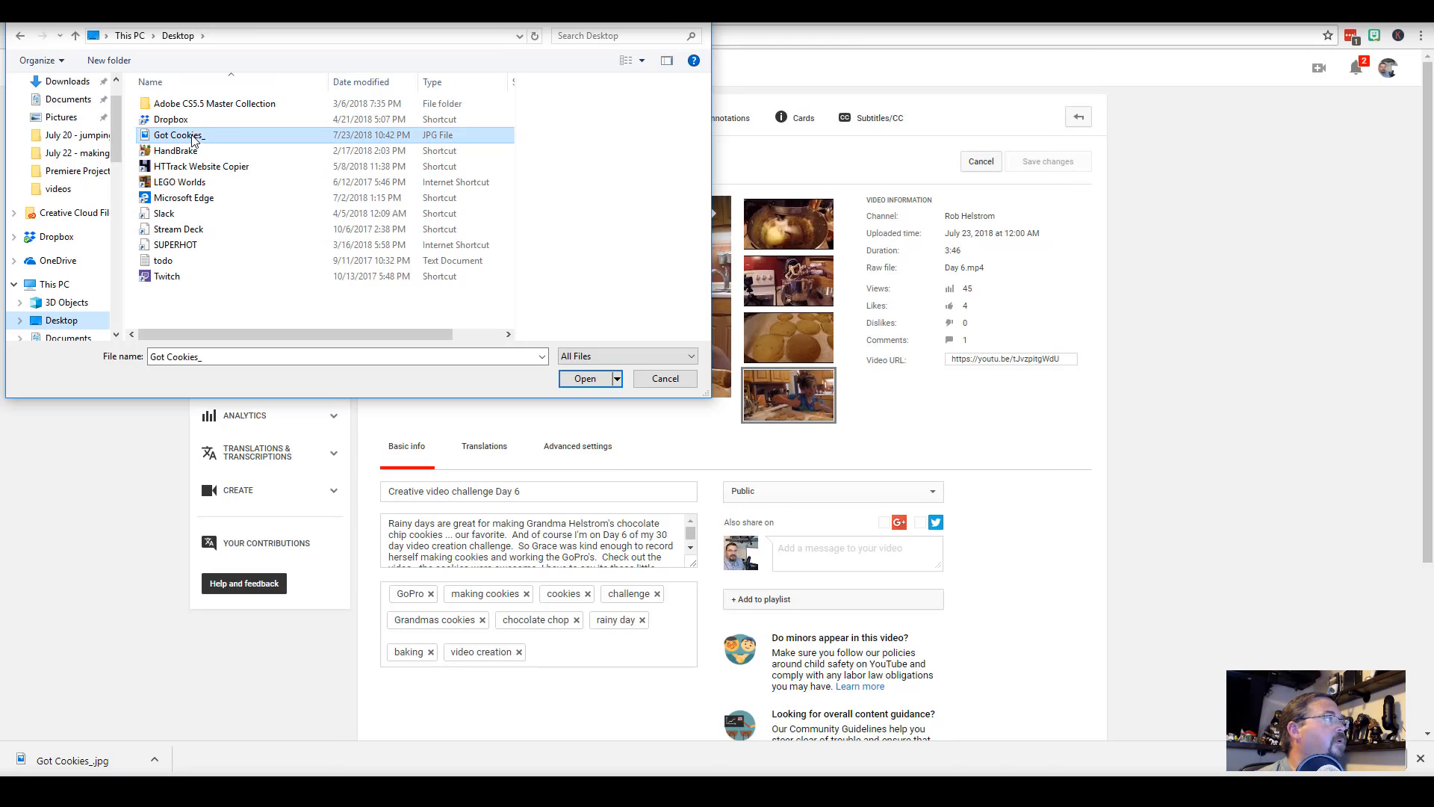
click(586, 379)
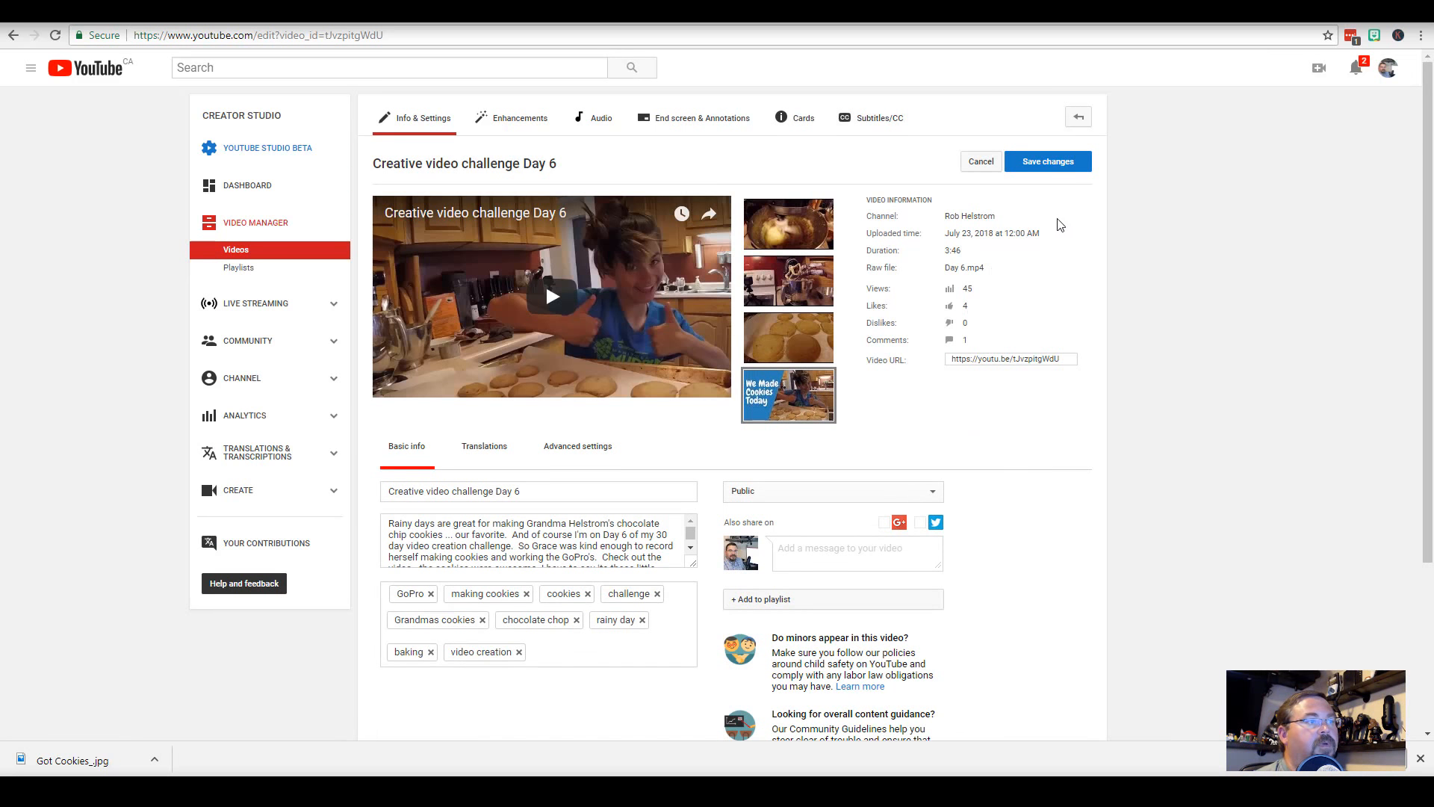
click(1062, 164)
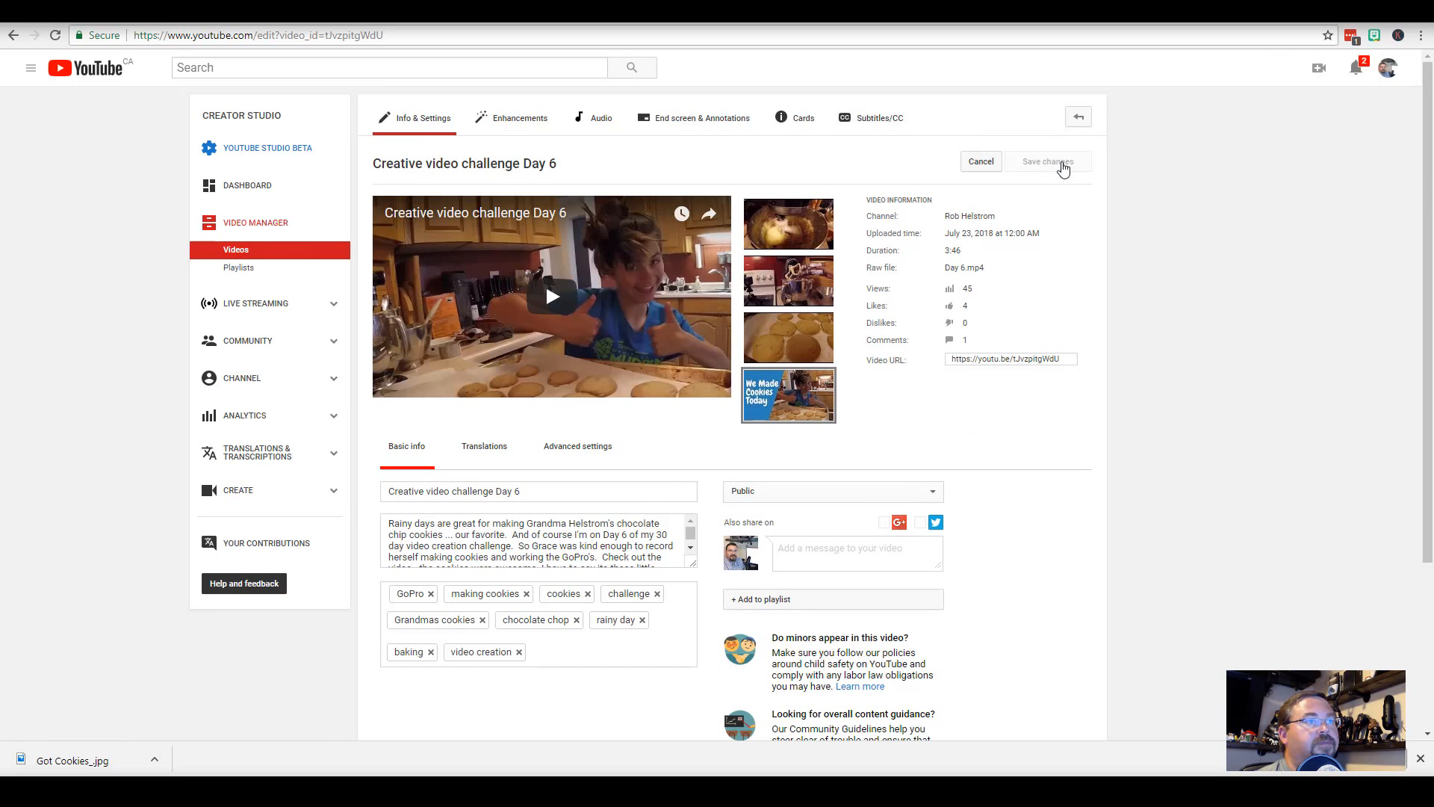
click(241, 254)
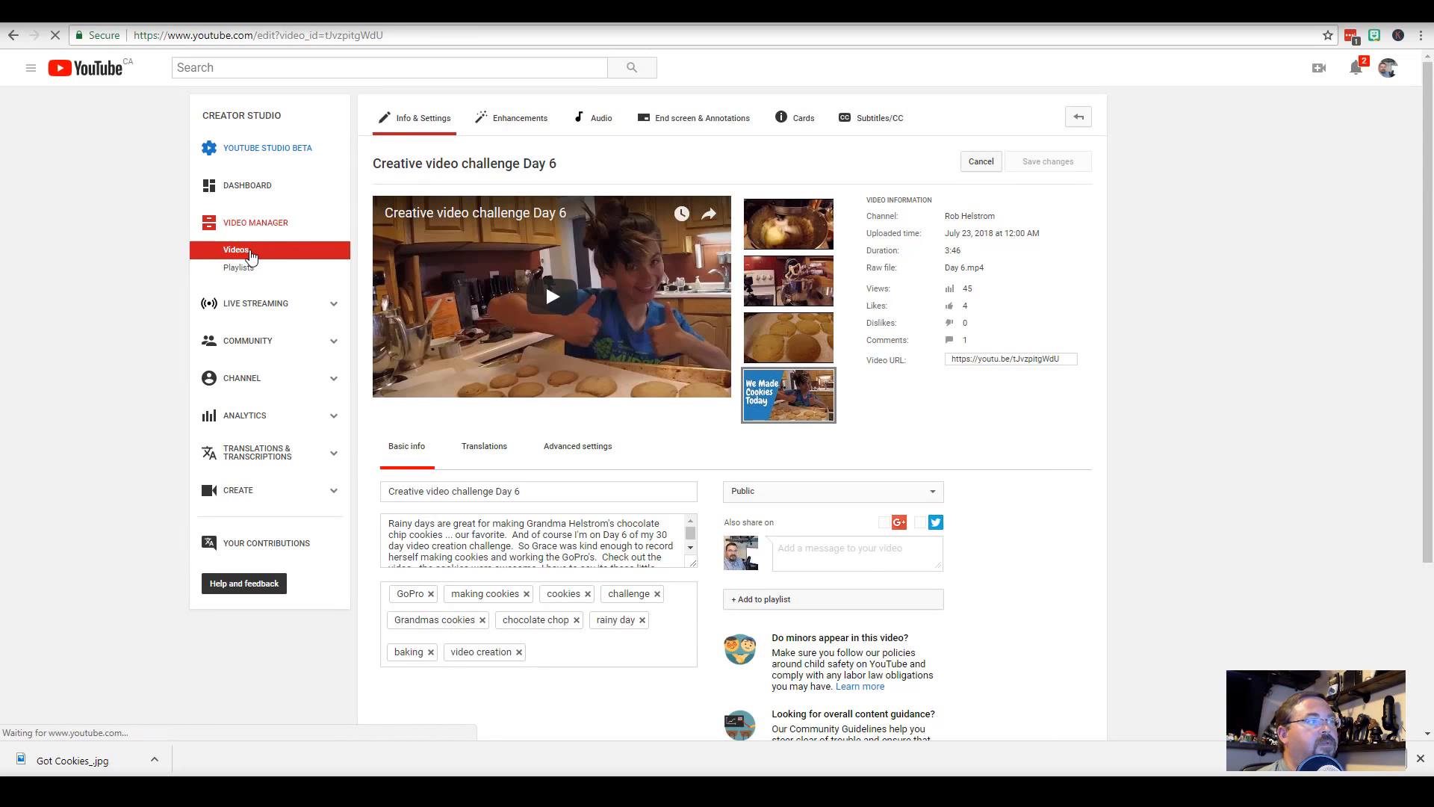